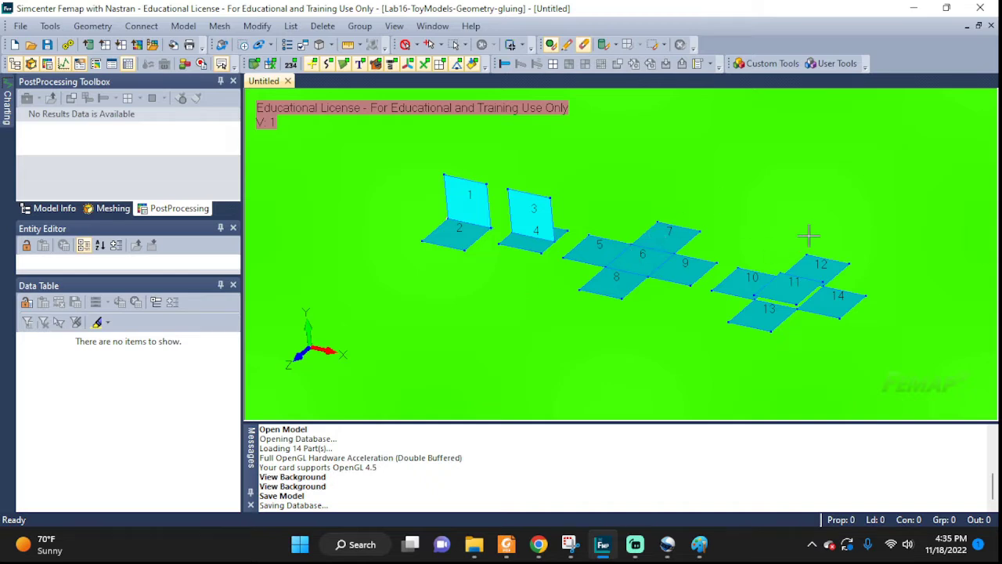
Create an isotropic material titled MAt with Young's modulus 70e9 and Poisson's ratio 0.3.
middle_click_drag(807, 235, 754, 298)
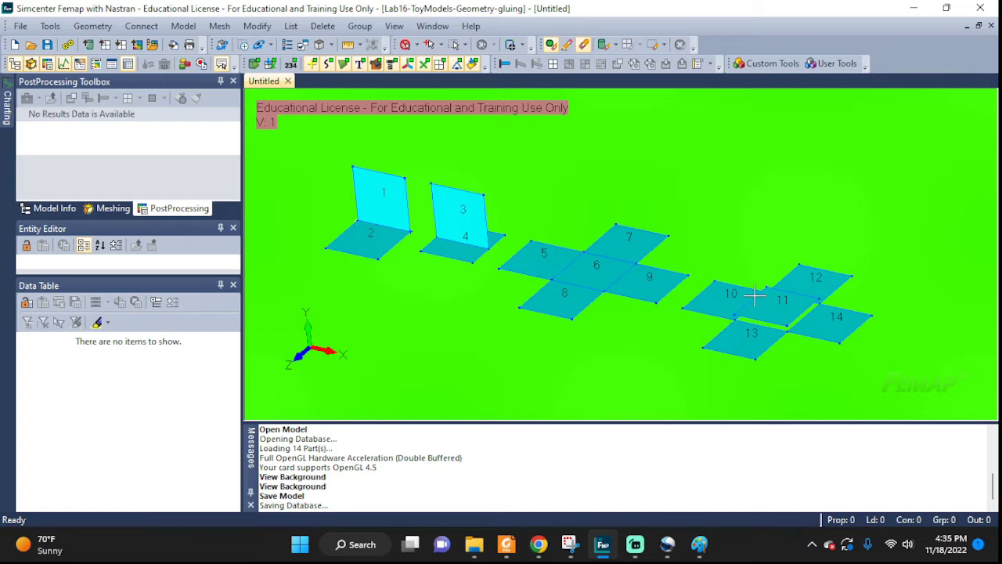
left_click(183, 25)
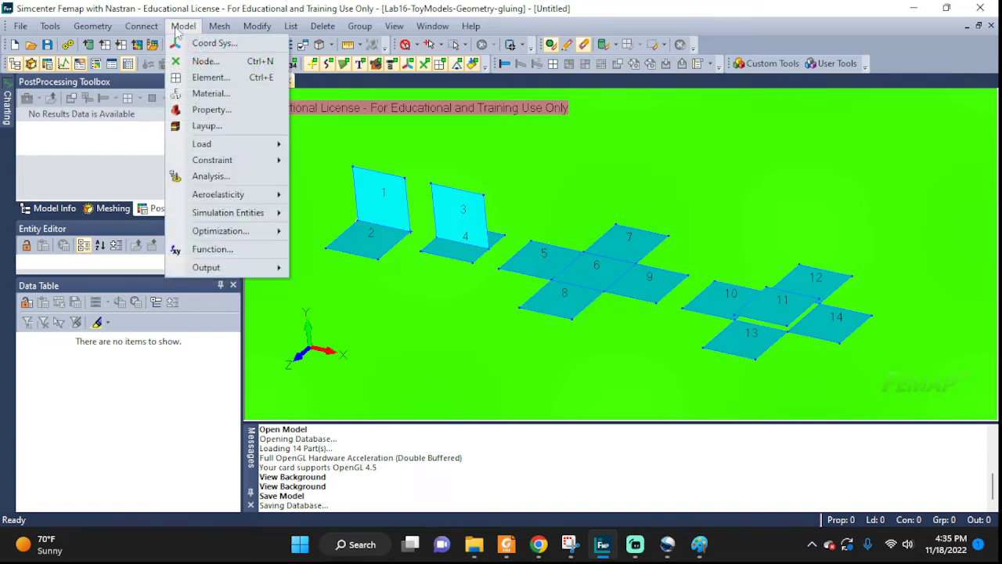
left_click(212, 94)
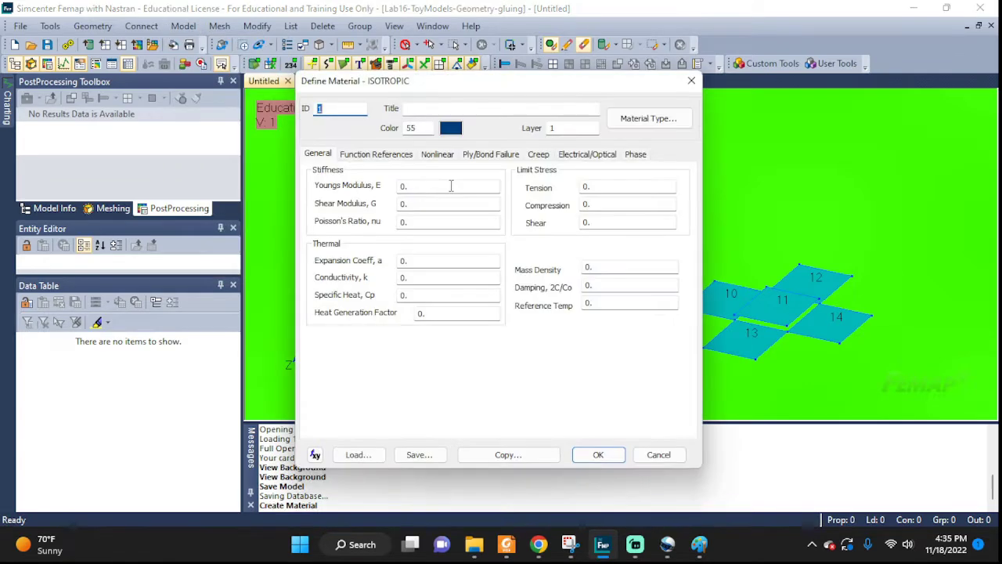
left_click(422, 107)
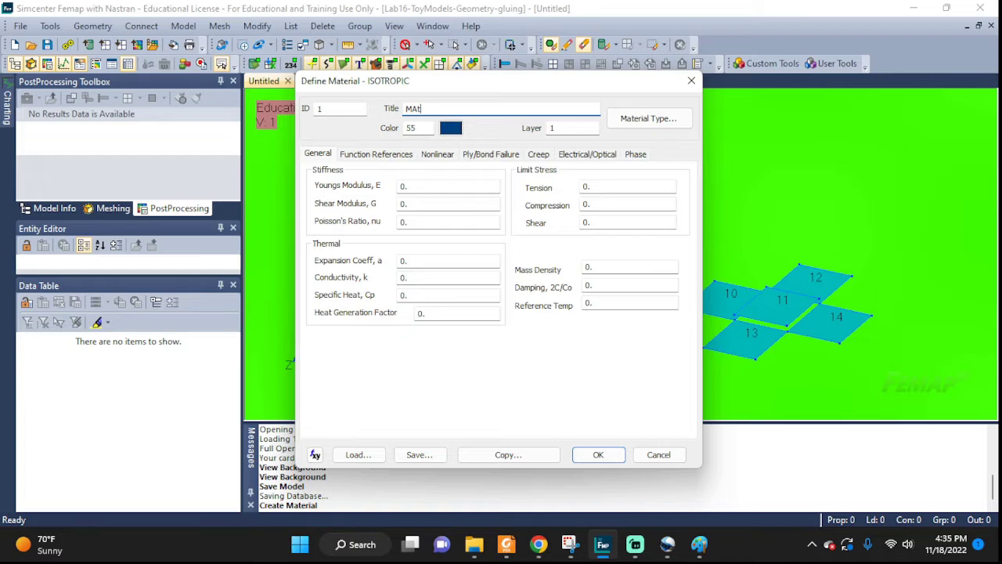
left_click(646, 125)
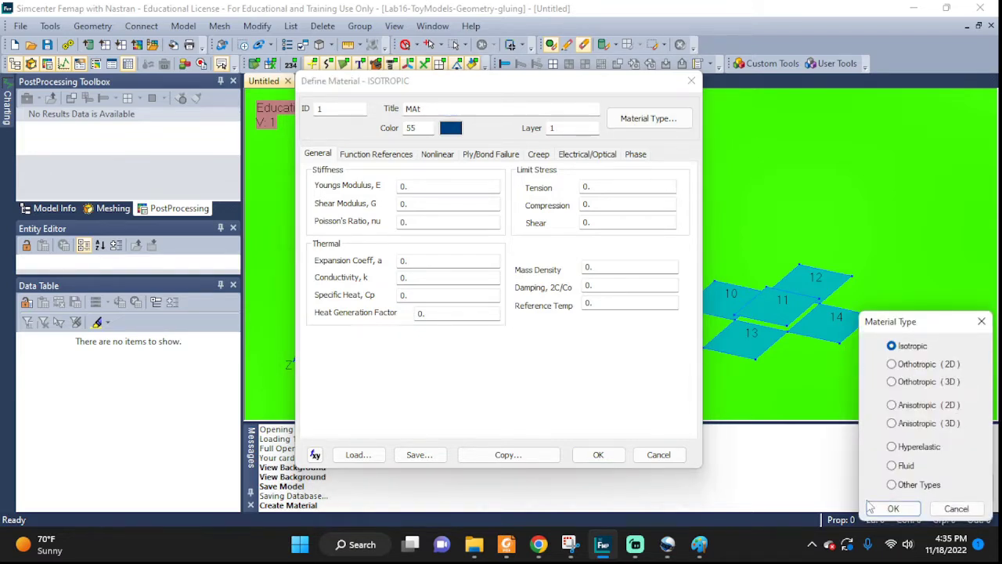
left_click(893, 508)
key("Tab")
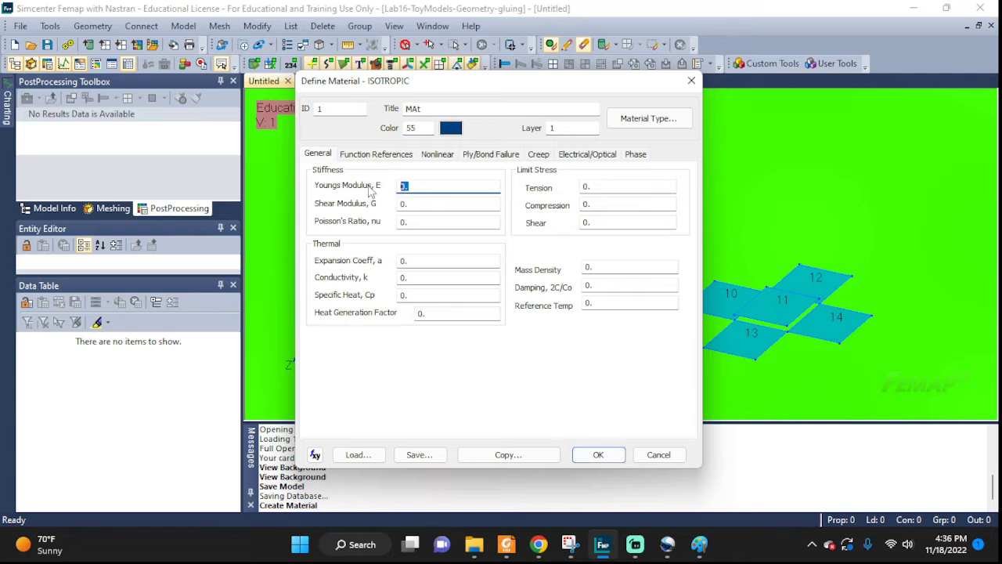
type("70e9")
left_click(432, 223)
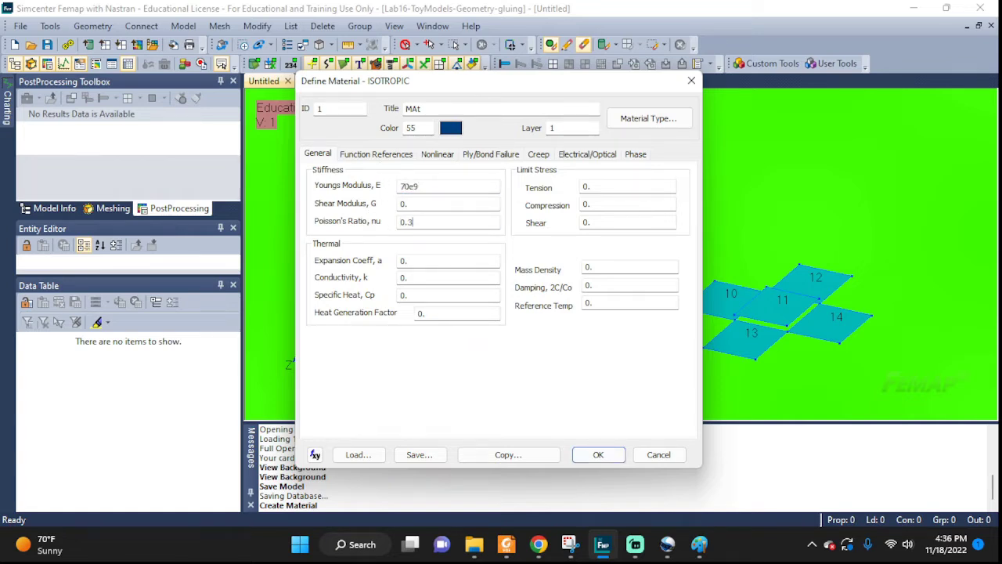
left_click(596, 455)
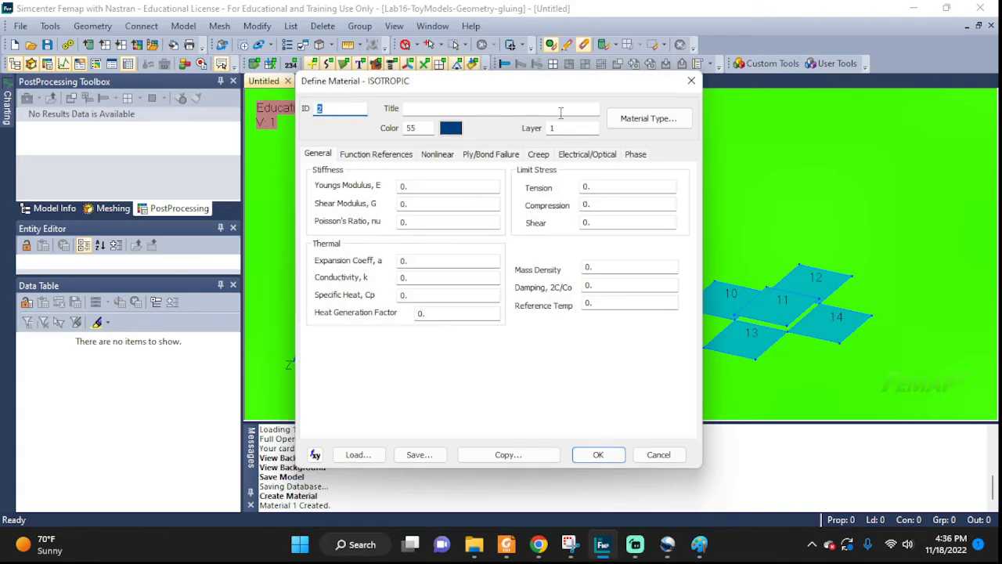
left_click(691, 80)
Create a plate property titled MYplate using material MAt and a thickness of 0.2.
left_click(183, 26)
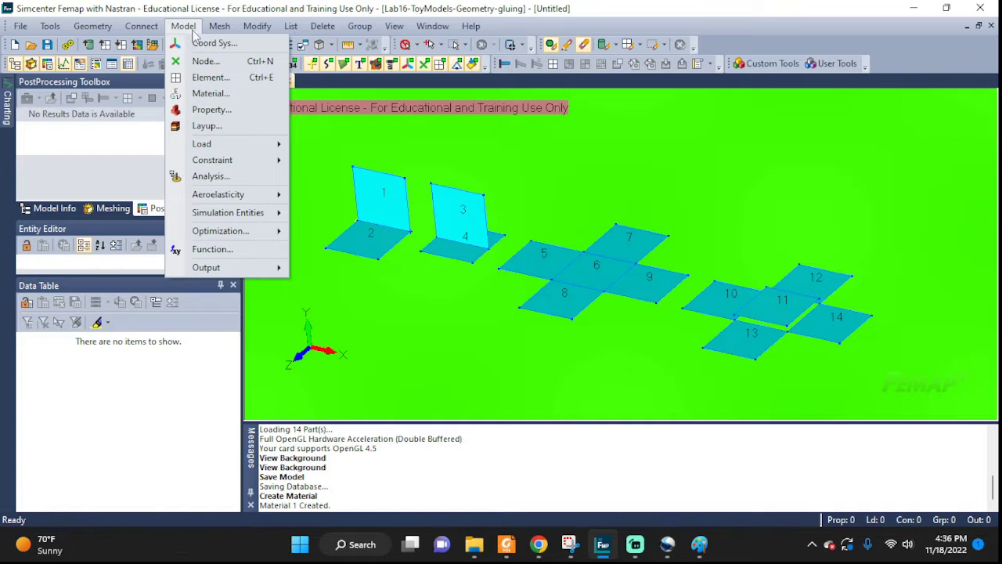
left_click(205, 109)
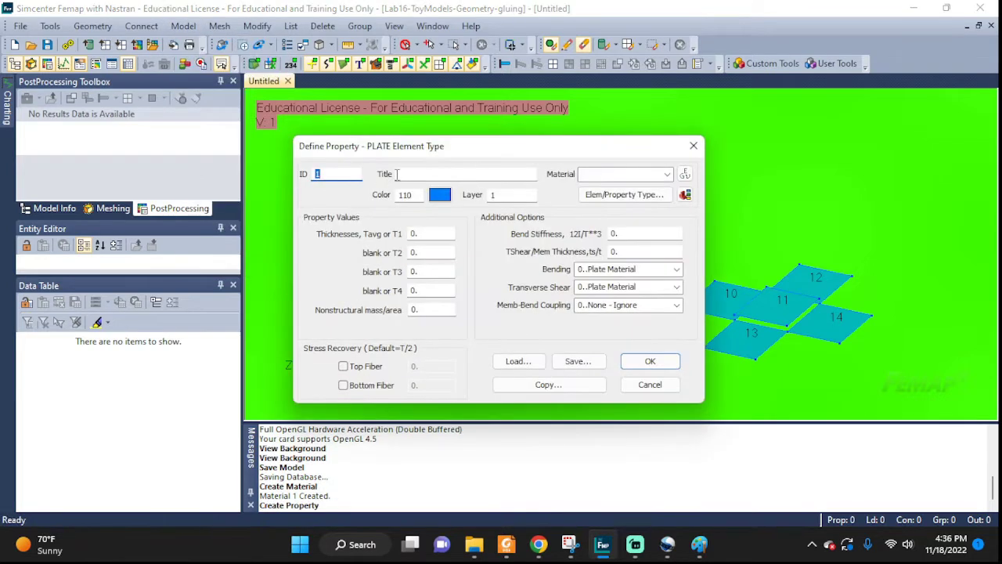
left_click(422, 173)
left_click(666, 174)
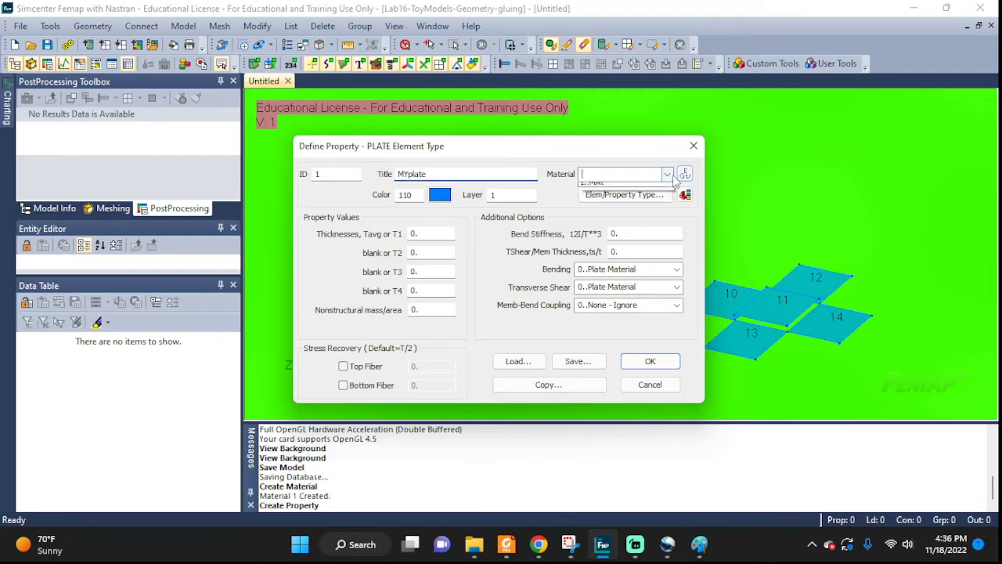
left_click(630, 188)
left_click(630, 194)
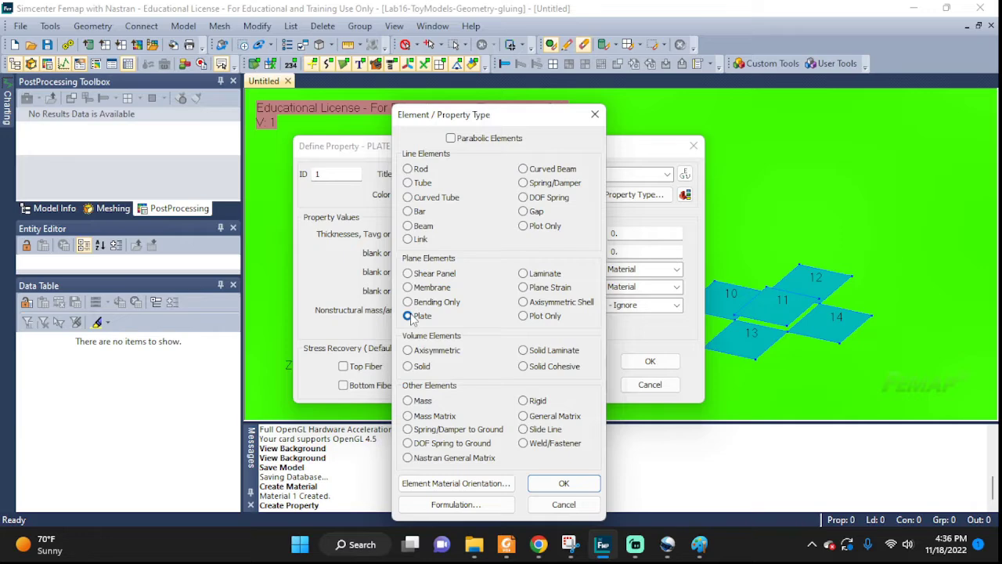
left_click(595, 488)
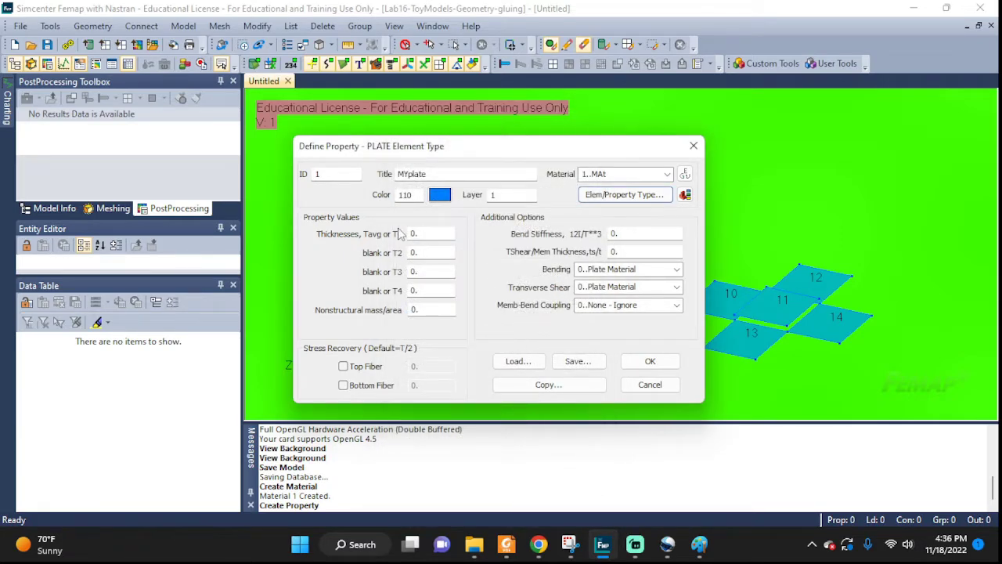
key("Tab")
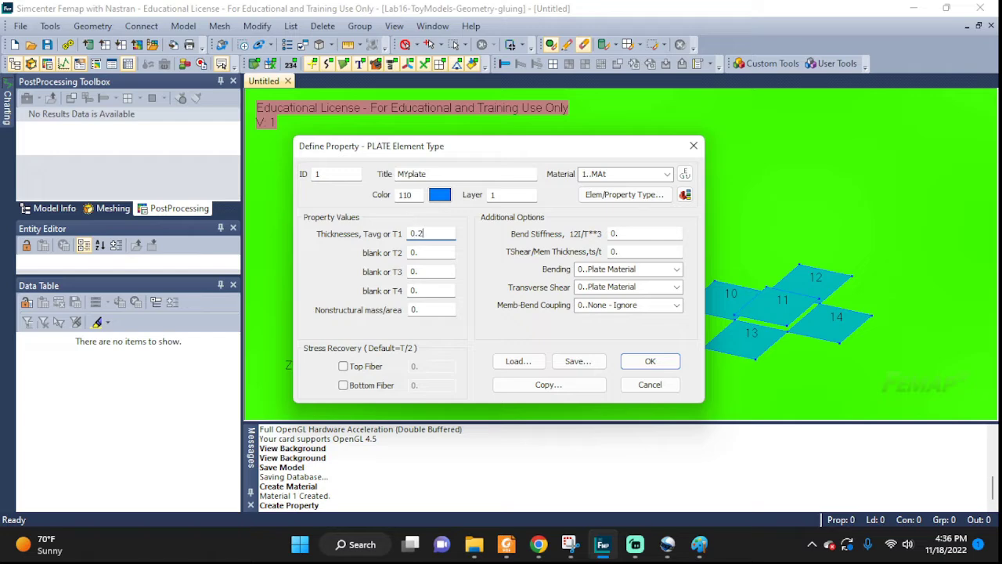
left_click(661, 363)
left_click(648, 383)
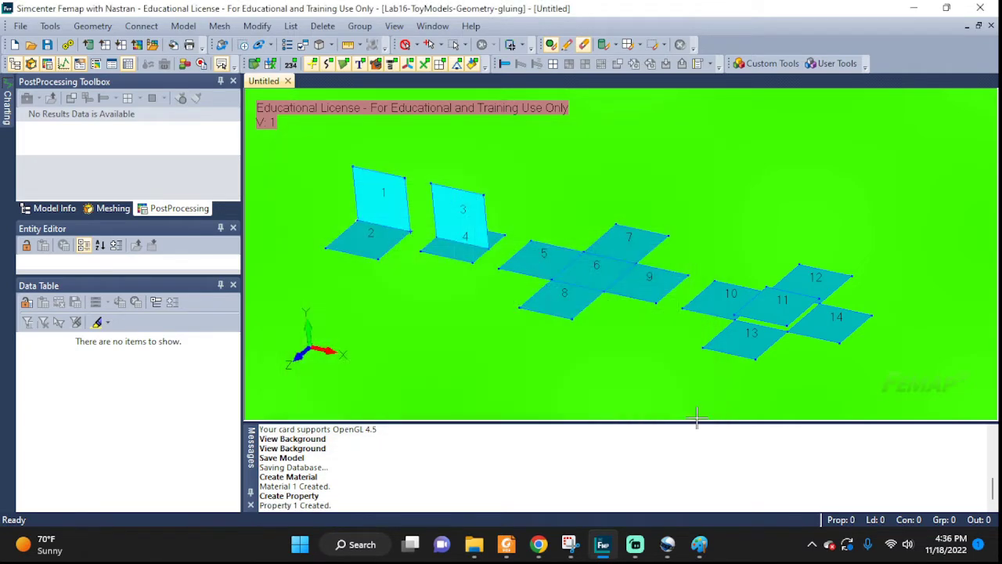
Set the mesh size on surfaces 2, 4, 6 and 11 with an element size of 0.166667.
scroll(705, 241, "up", 2)
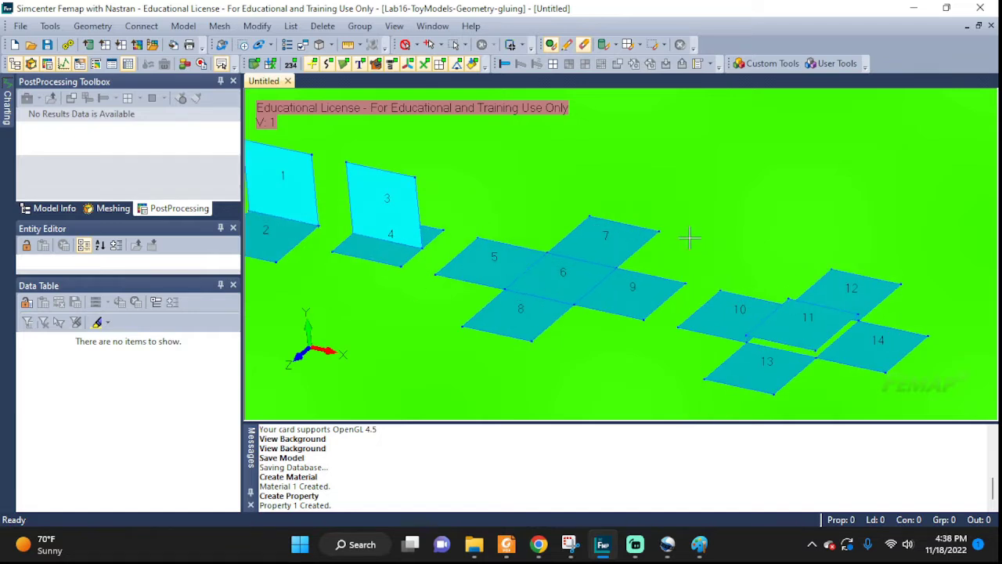
scroll(523, 234, "down", 1)
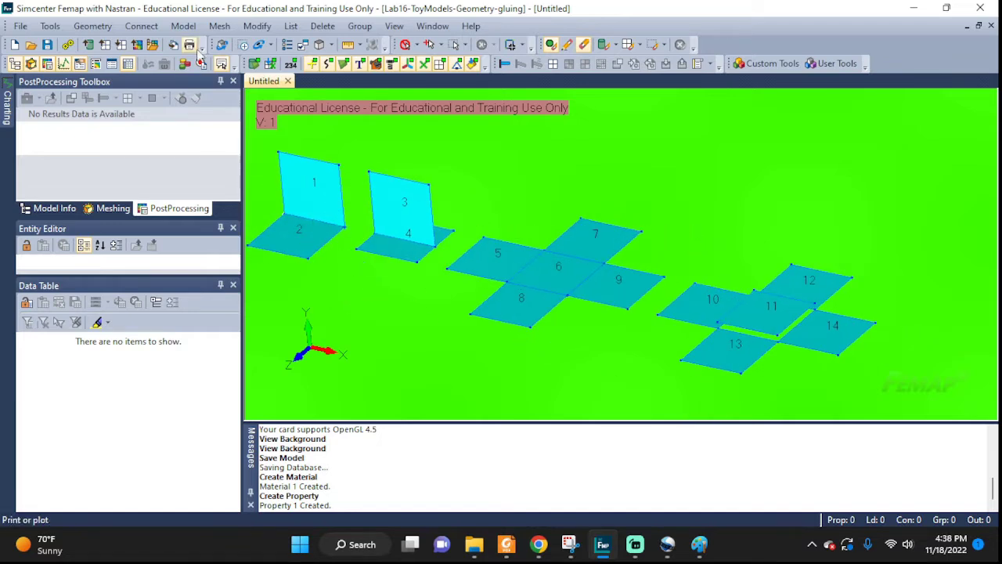
left_click(232, 26)
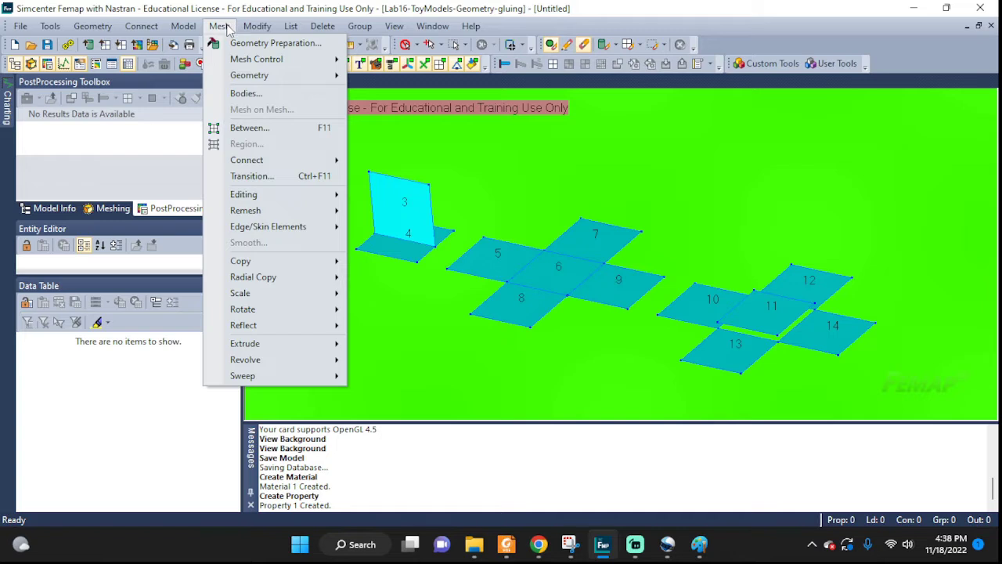
mouse_move(242, 63)
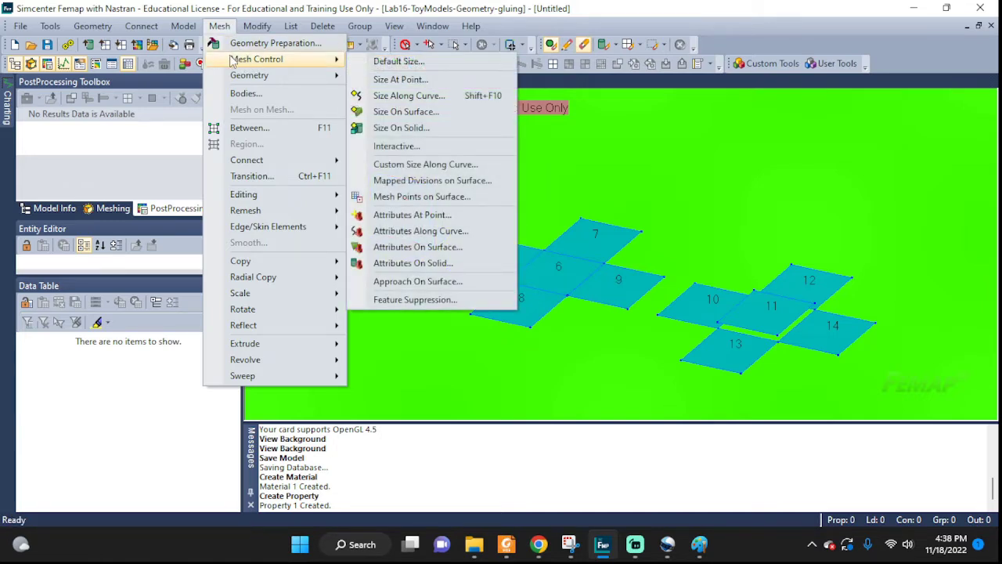
left_click(412, 117)
left_click(304, 240)
left_click(388, 249)
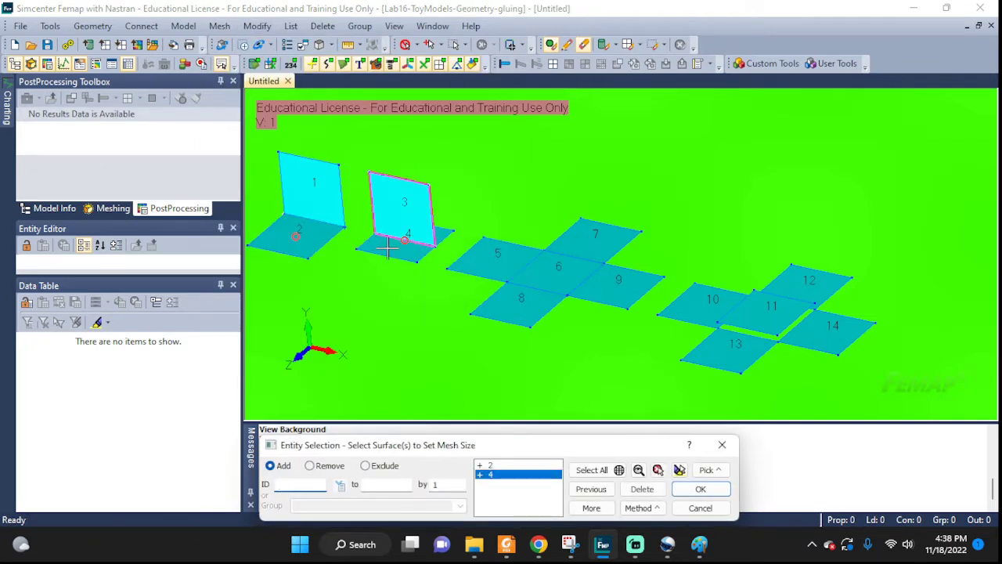
left_click(556, 272)
left_click(765, 312)
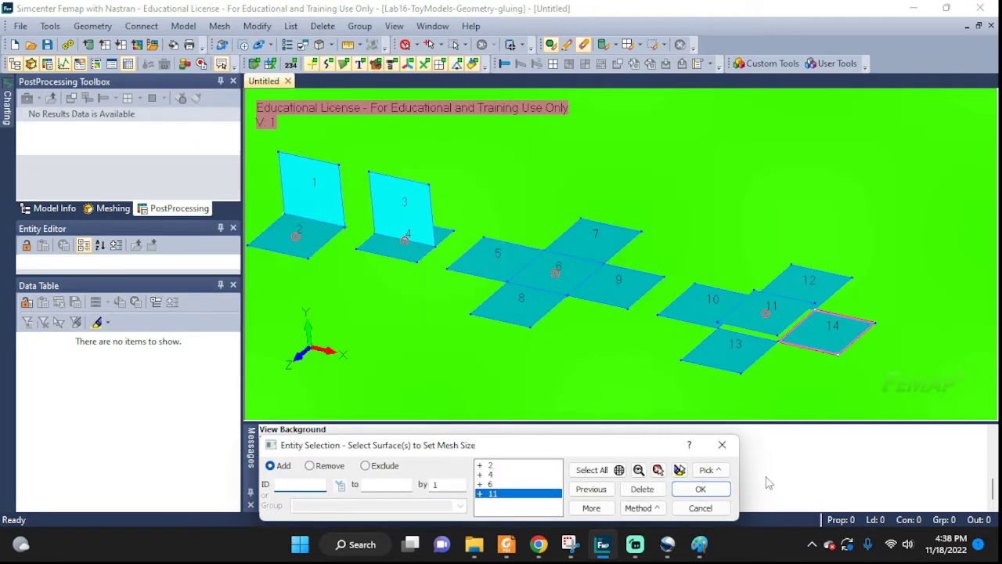
left_click(700, 488)
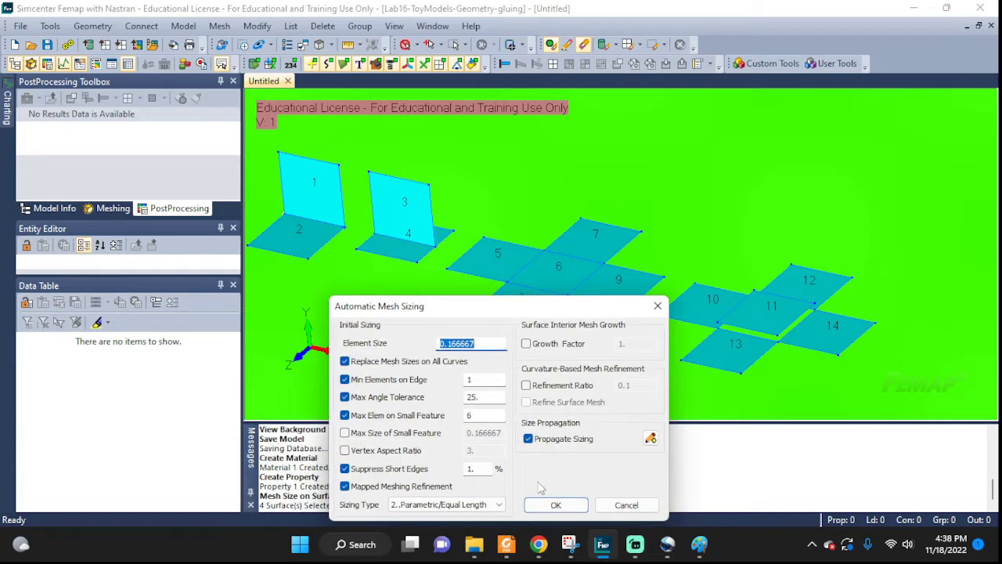
left_click(556, 504)
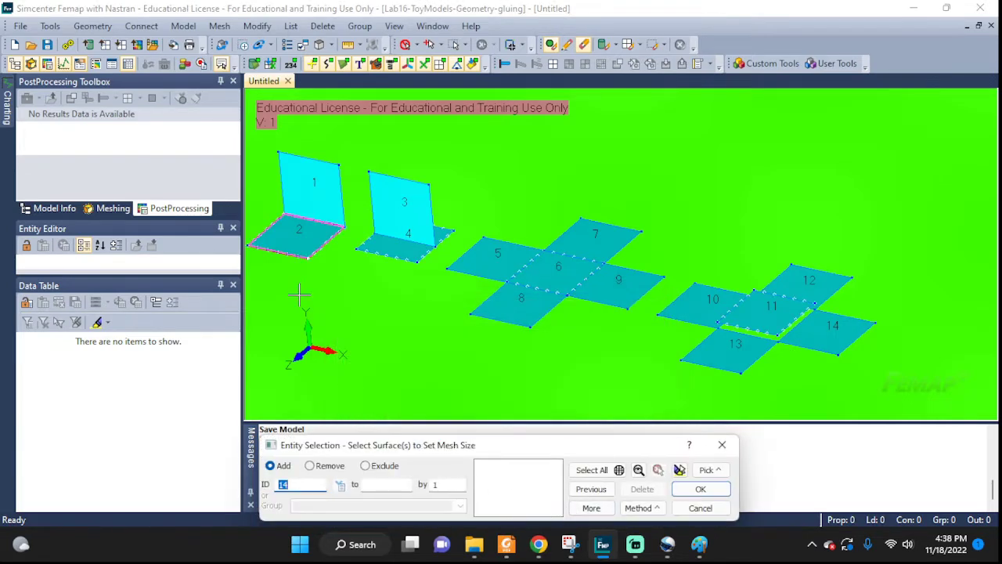
Set the mesh size on surfaces 1, 3, 5, 7, 8, 9, 10, 12, 13 and 14 to an element size of 0.08.
left_click(314, 191)
left_click(403, 206)
left_click(577, 228)
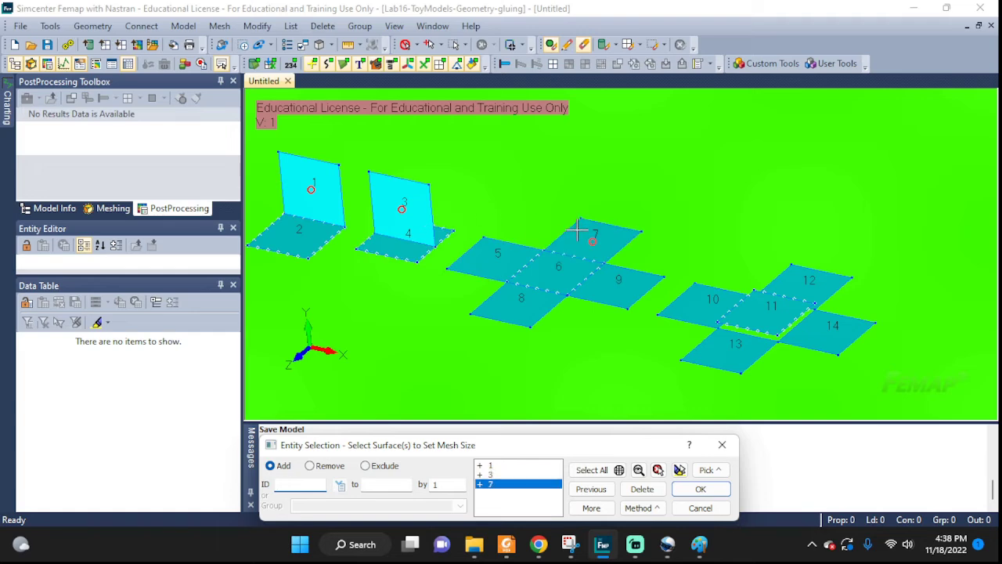
left_click(616, 284)
left_click(519, 303)
left_click(495, 259)
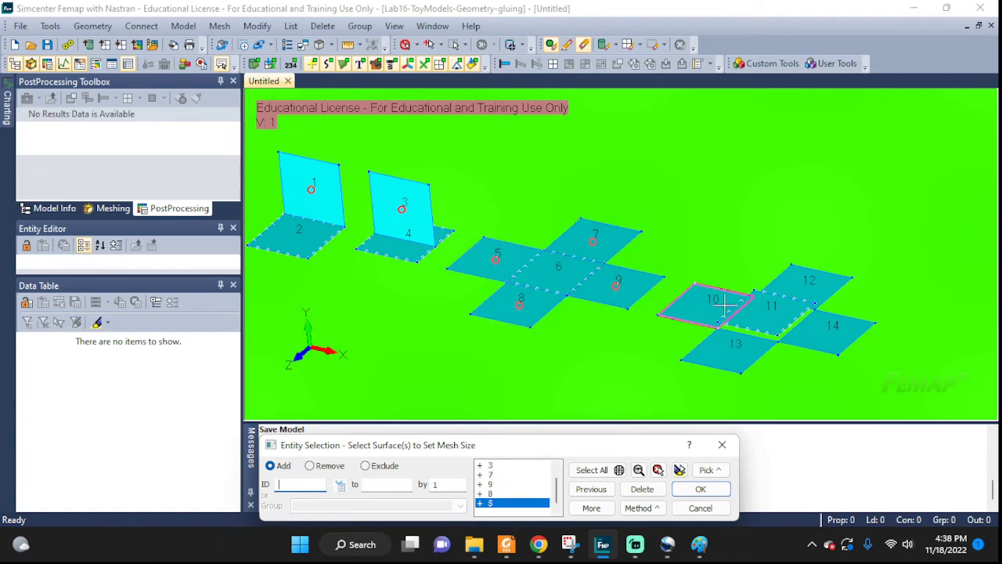
left_click(724, 303)
left_click(822, 279)
left_click(827, 324)
left_click(724, 352)
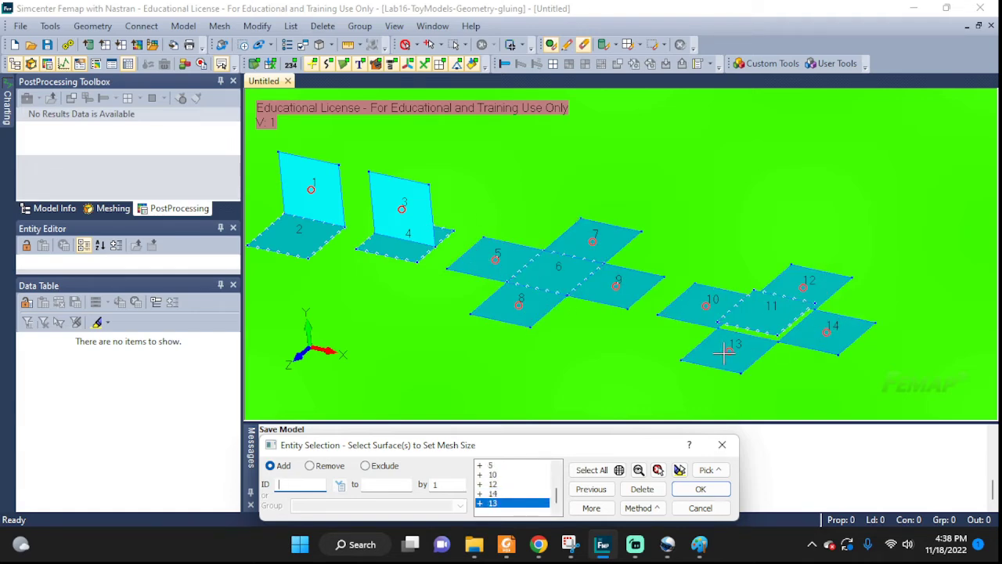
left_click(701, 488)
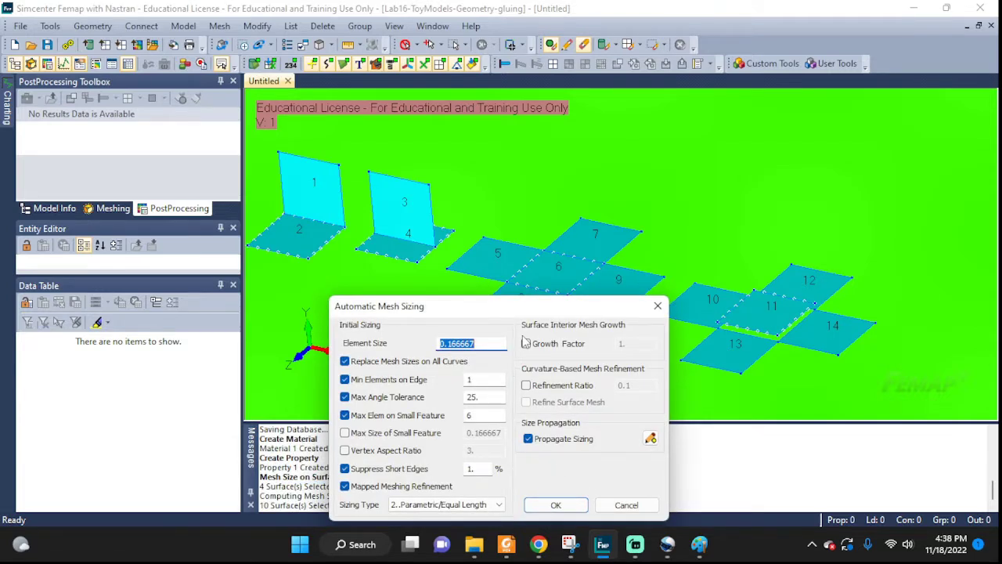
type("0.08")
left_click(581, 505)
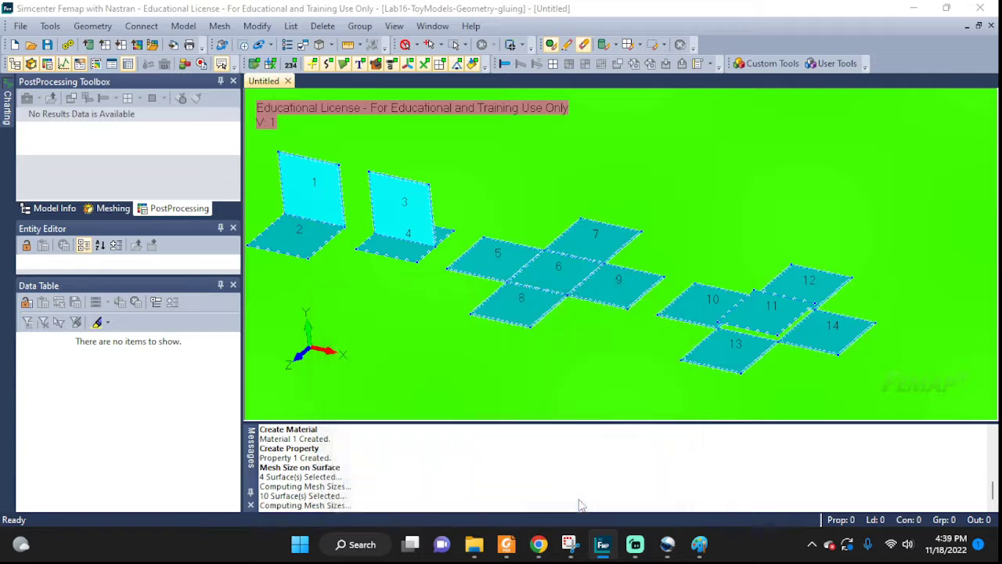
left_click(700, 493)
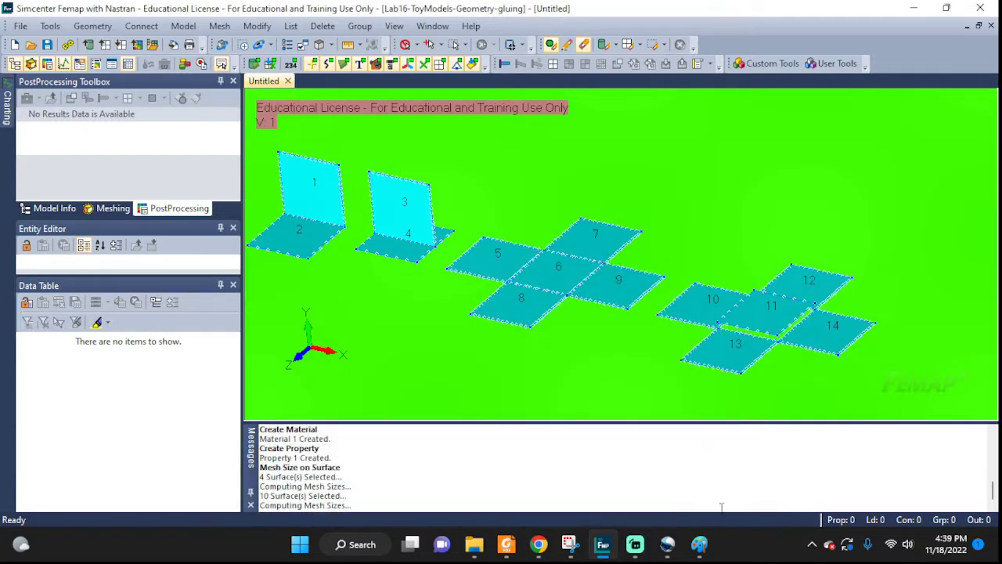
Change the solid view background to slate blue, palette color 150.
scroll(336, 242, "up", 5)
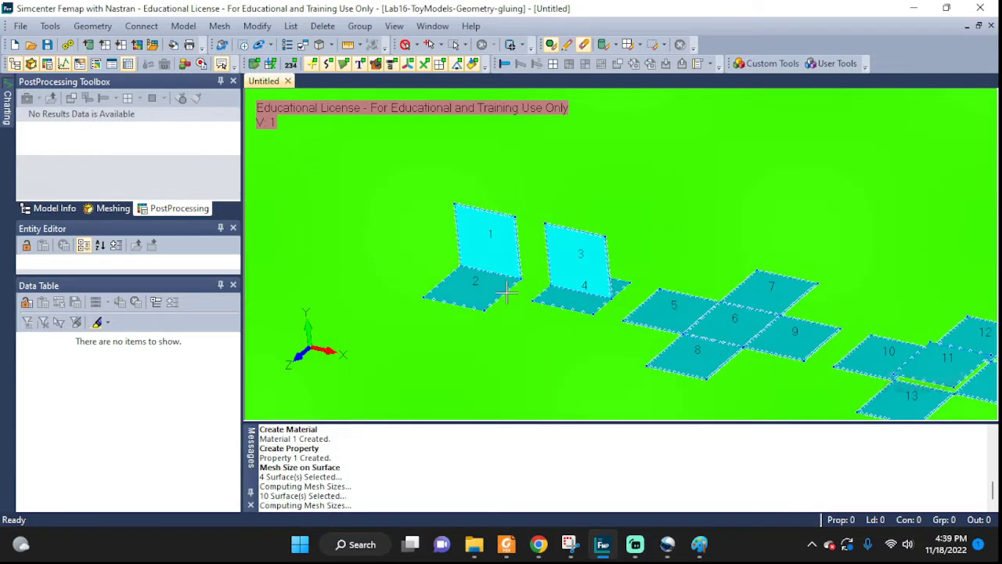
scroll(480, 235, "up", 1)
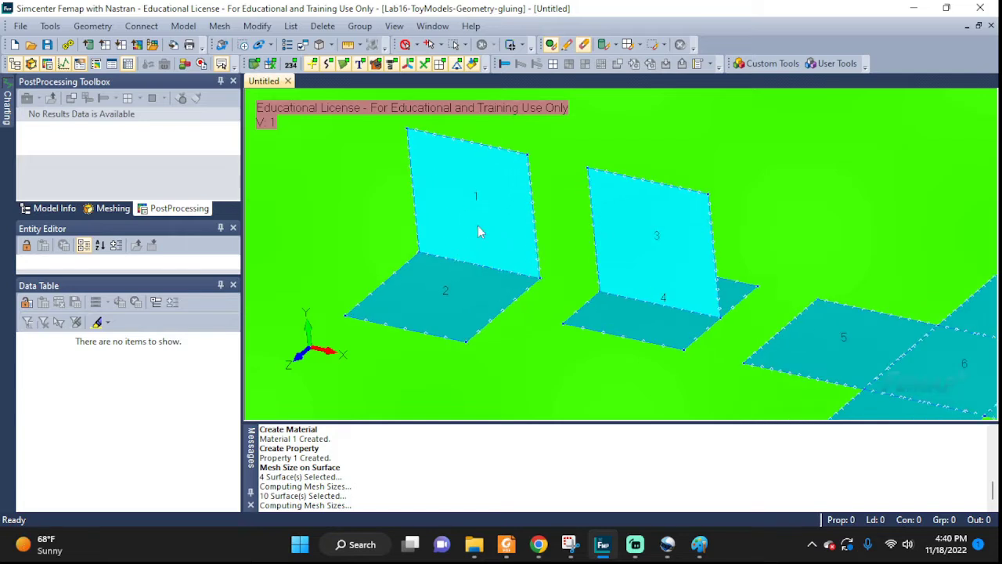
scroll(493, 200, "down", 1)
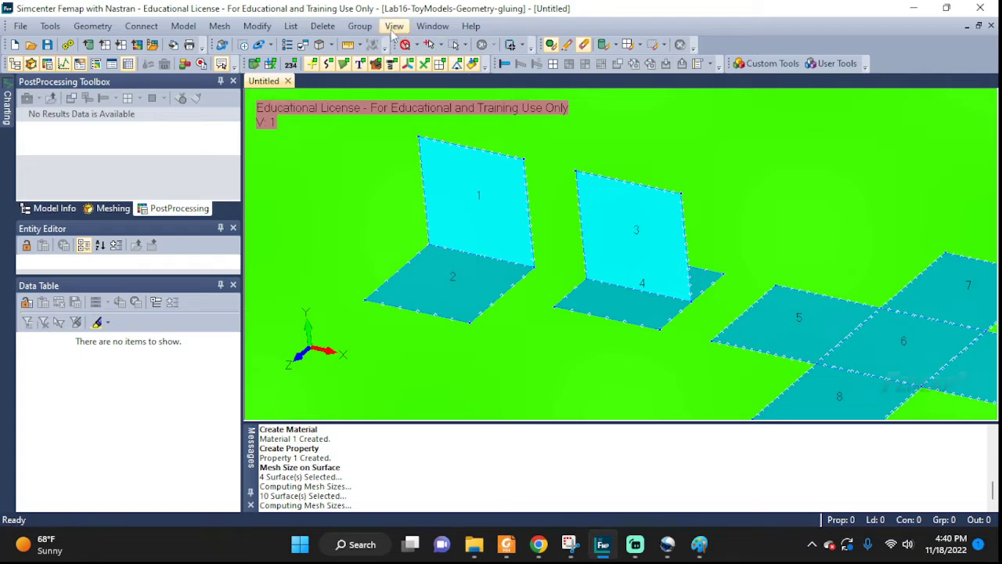
left_click(394, 27)
left_click(422, 77)
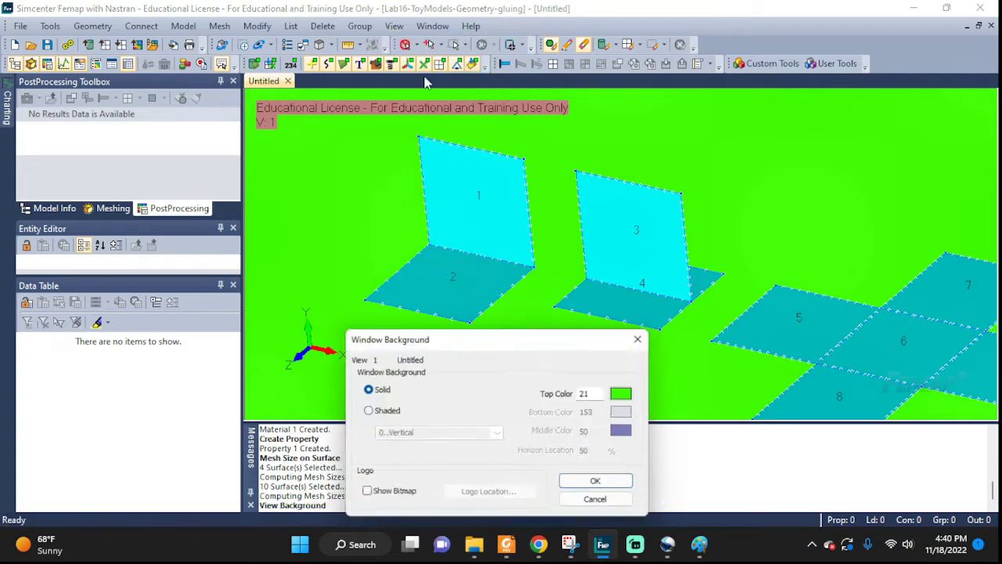
left_click(628, 393)
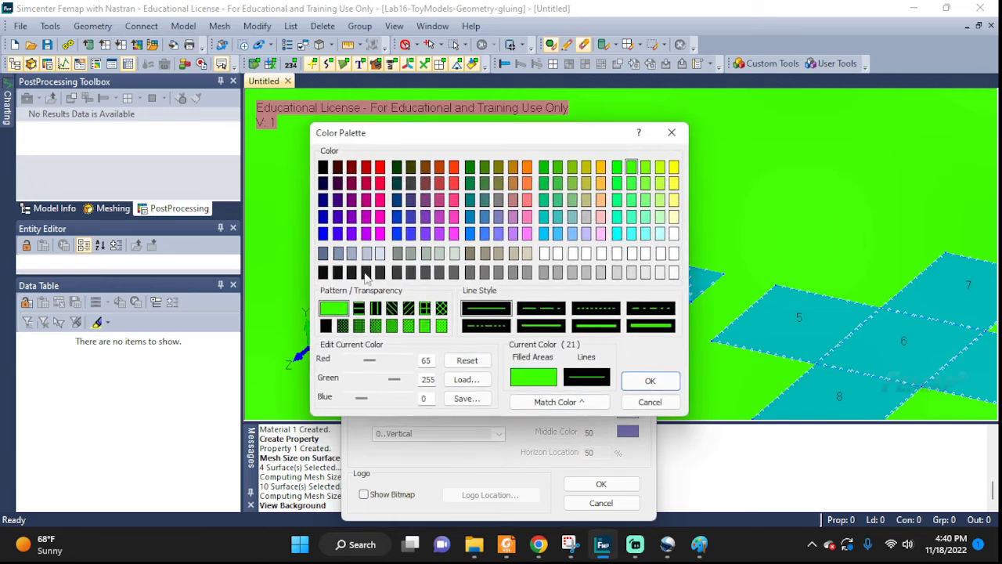
left_click(323, 253)
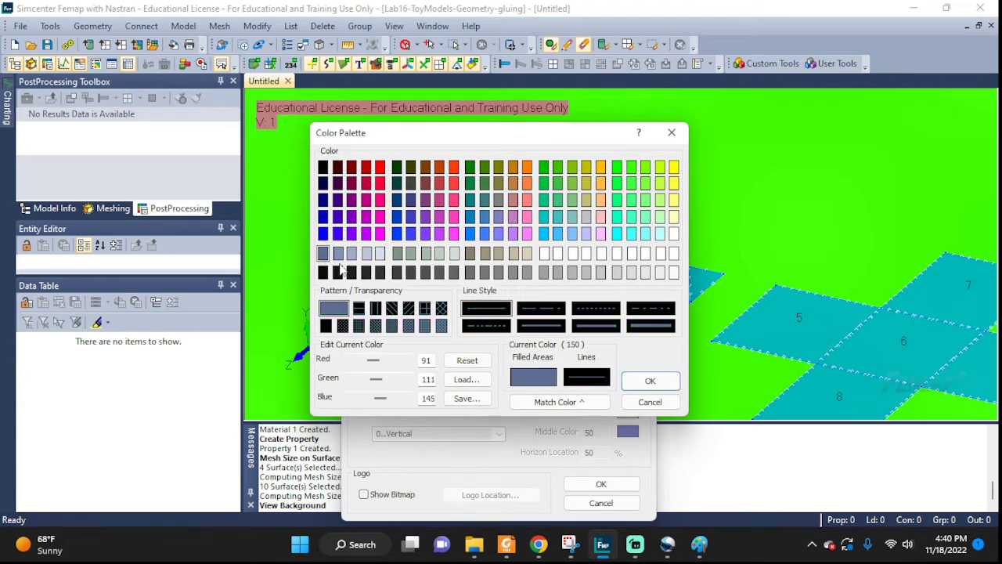
left_click(626, 385)
left_click(599, 484)
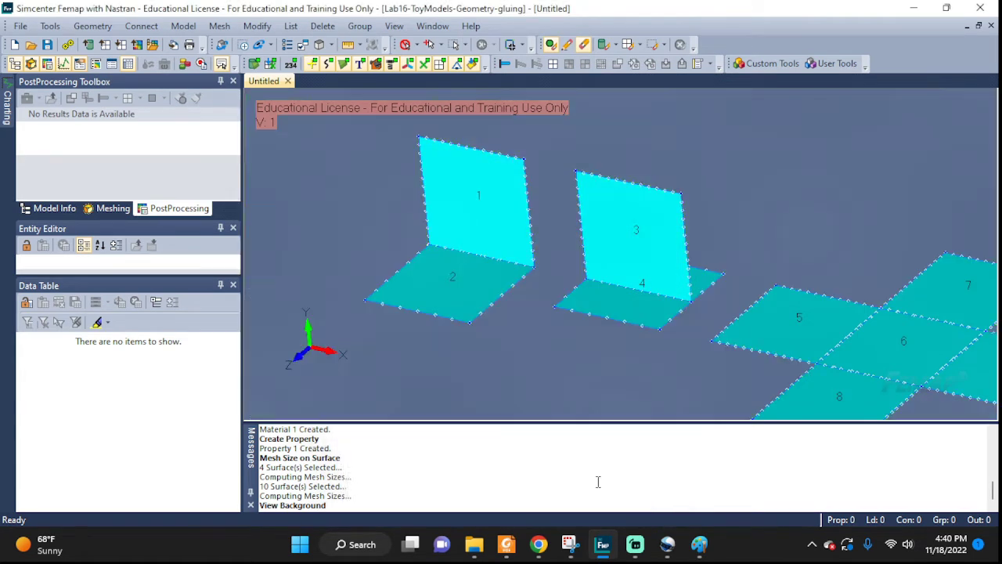
Mesh surface 1 with quad elements using the MYplate property and mapped meshing on.
scroll(520, 328, "down", 2)
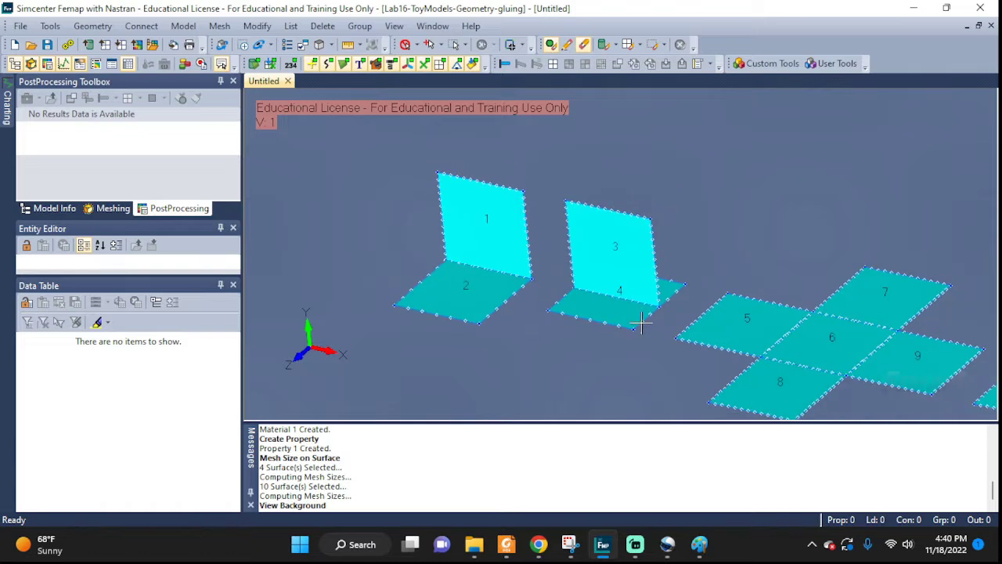
scroll(485, 296, "up", 2)
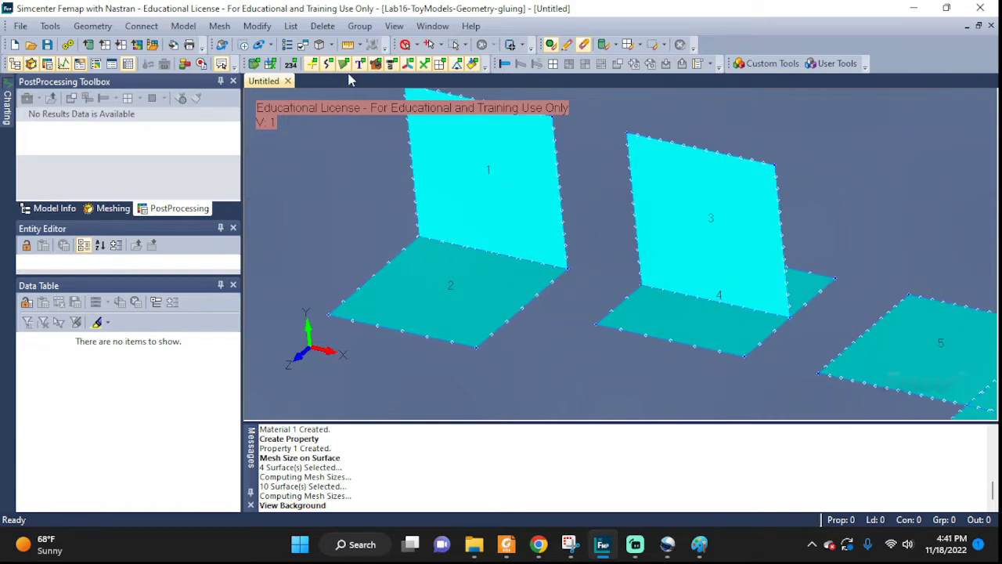
left_click(219, 26)
mouse_move(317, 75)
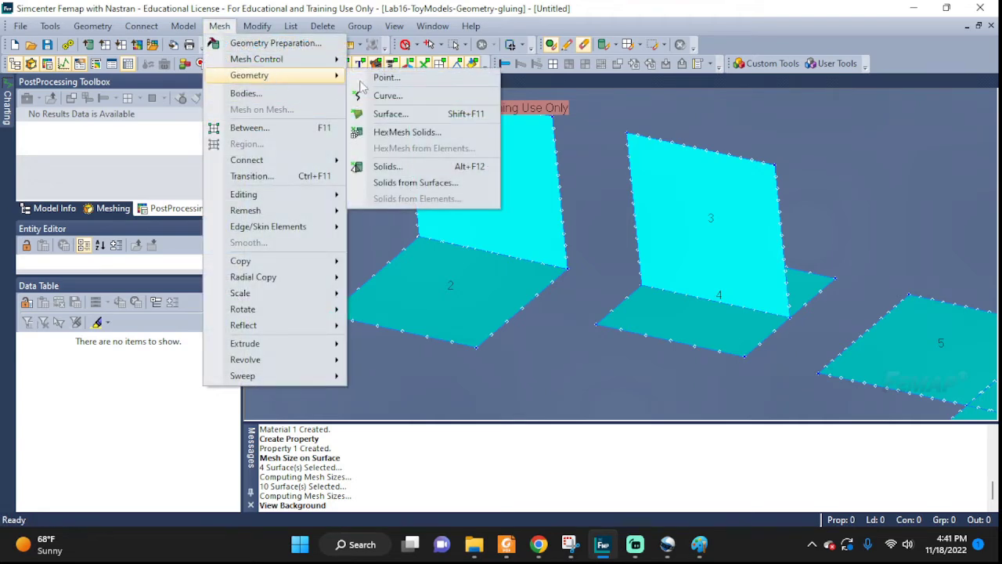
left_click(390, 114)
left_click(485, 175)
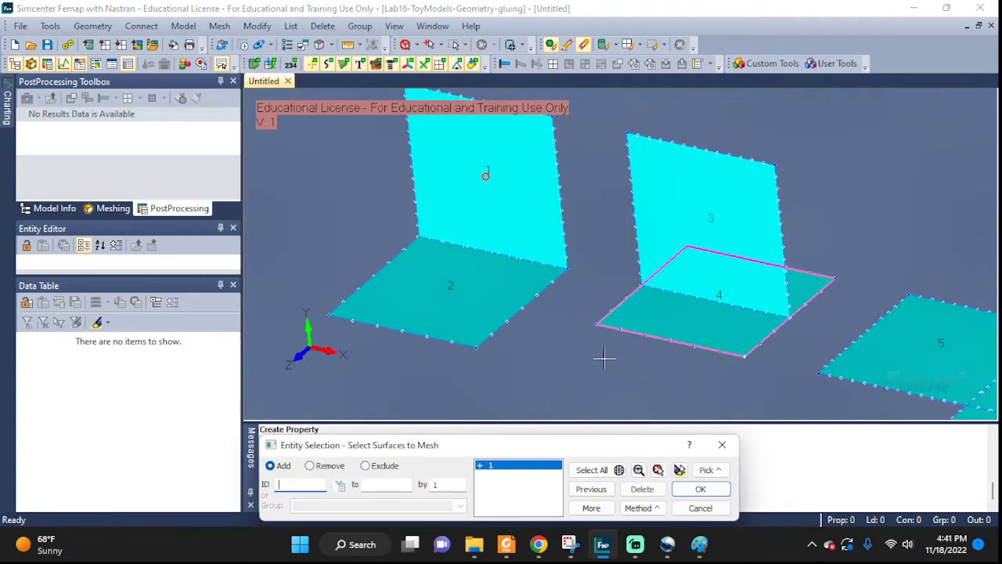
left_click(701, 488)
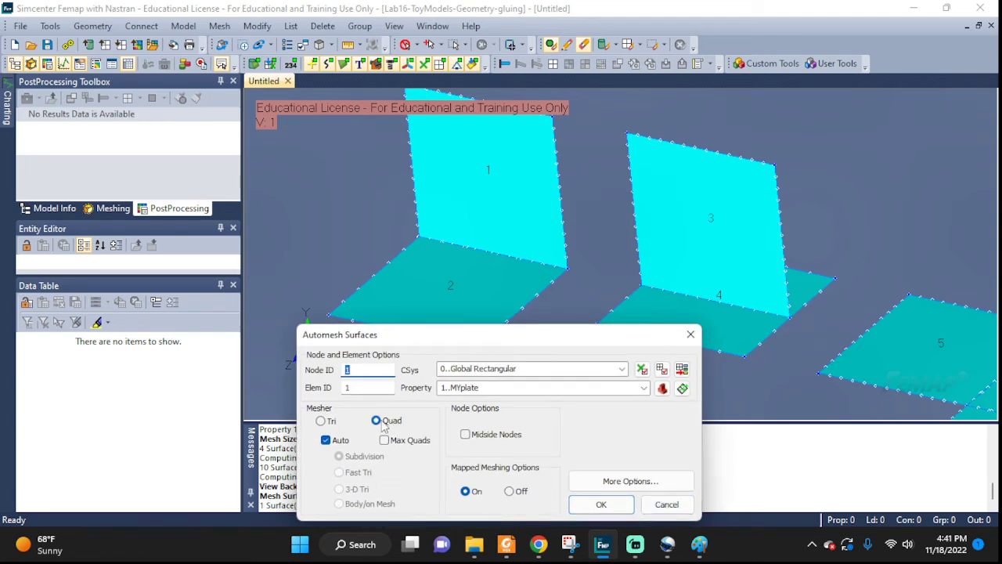
left_click(618, 506)
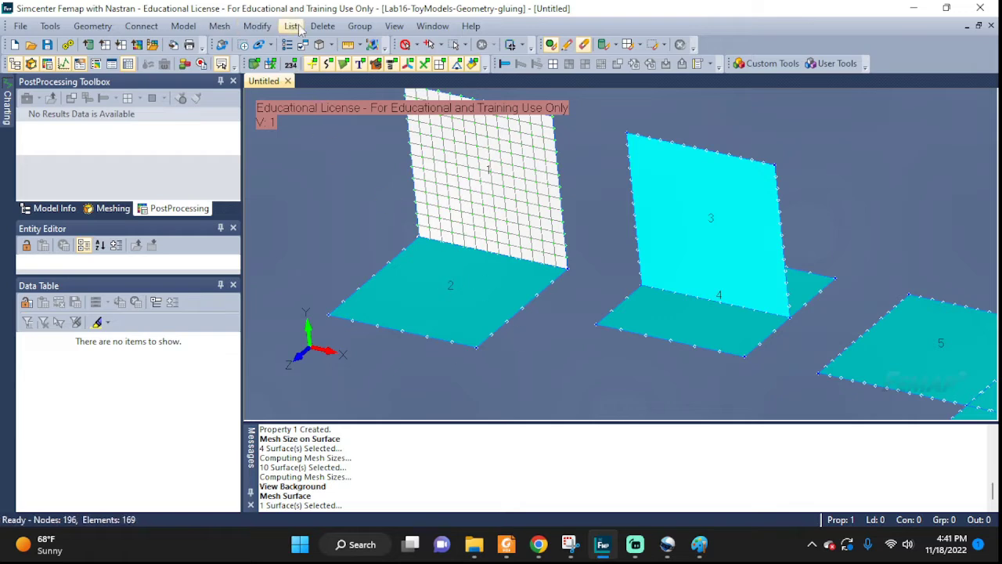
Mesh surface 2 with tri elements using the MYplate property.
left_click(220, 25)
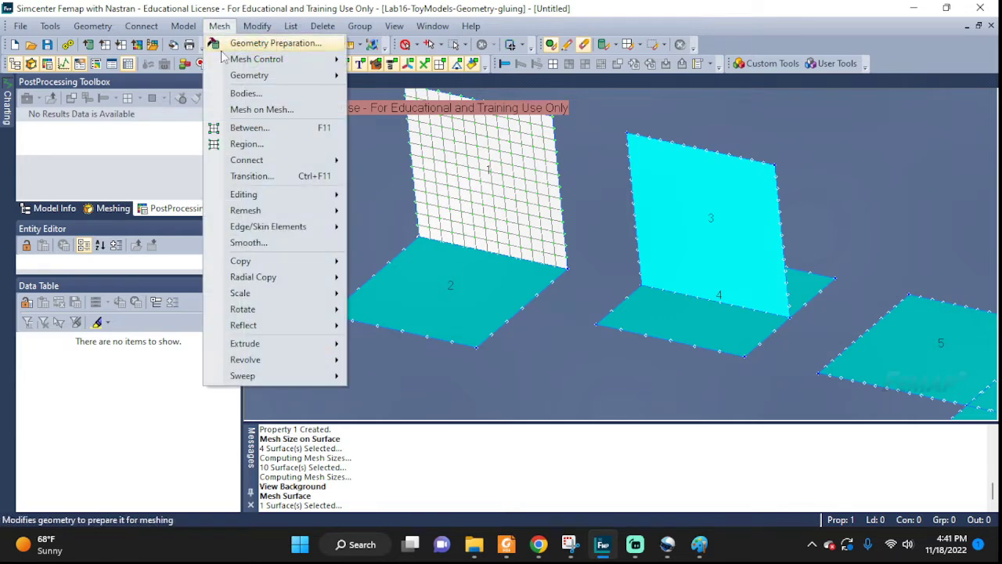
mouse_move(246, 75)
left_click(389, 114)
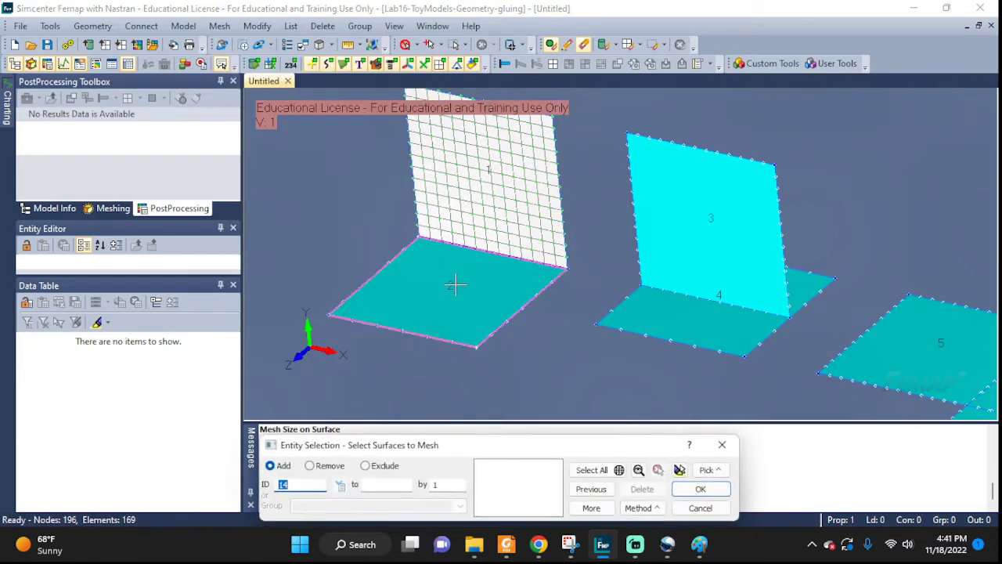
left_click(451, 287)
left_click(699, 489)
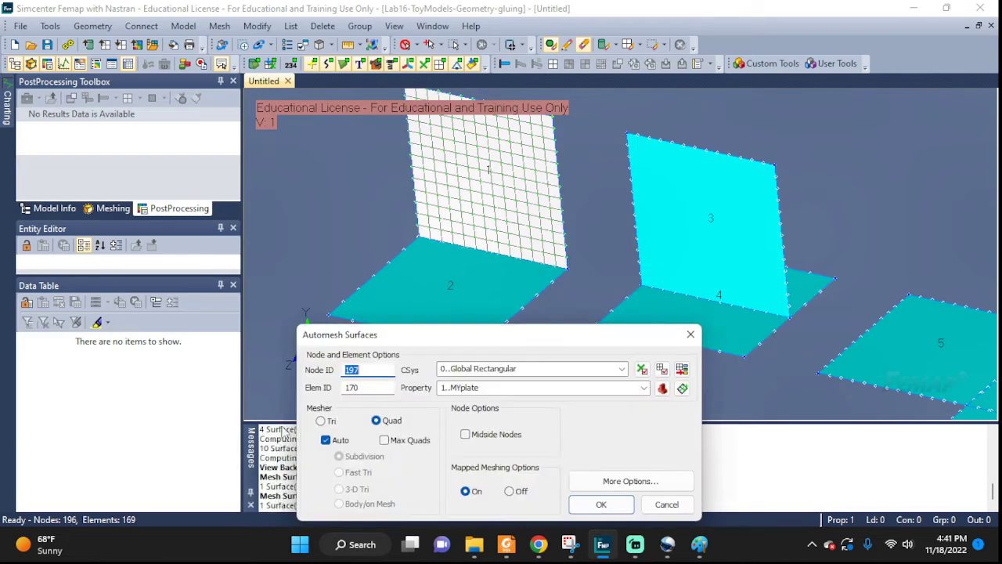
left_click(322, 421)
left_click(624, 505)
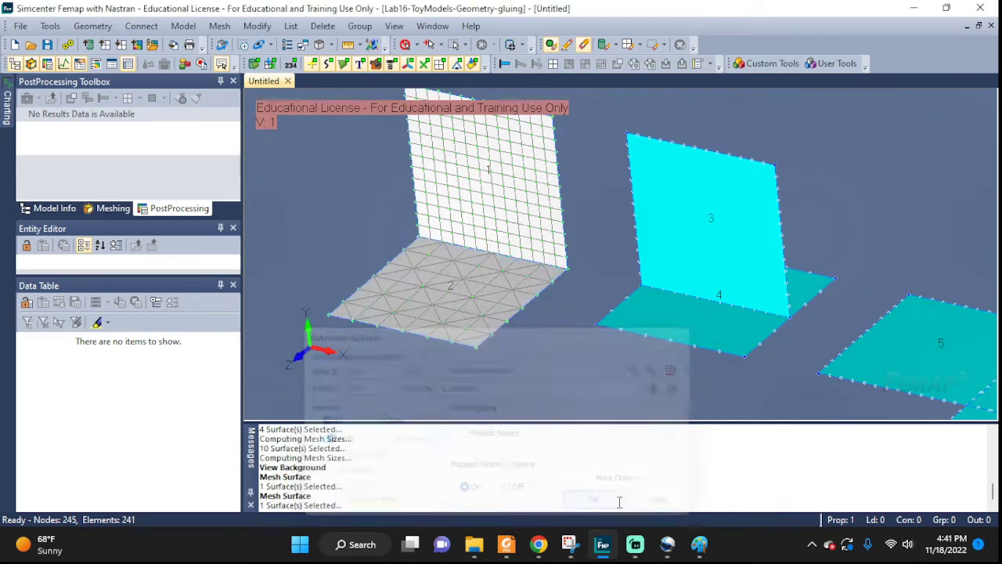
Turn on the node and element labels for the meshes near the shared edge of surfaces 1 and 2.
scroll(523, 238, "up", 2)
scroll(523, 238, "up", 3)
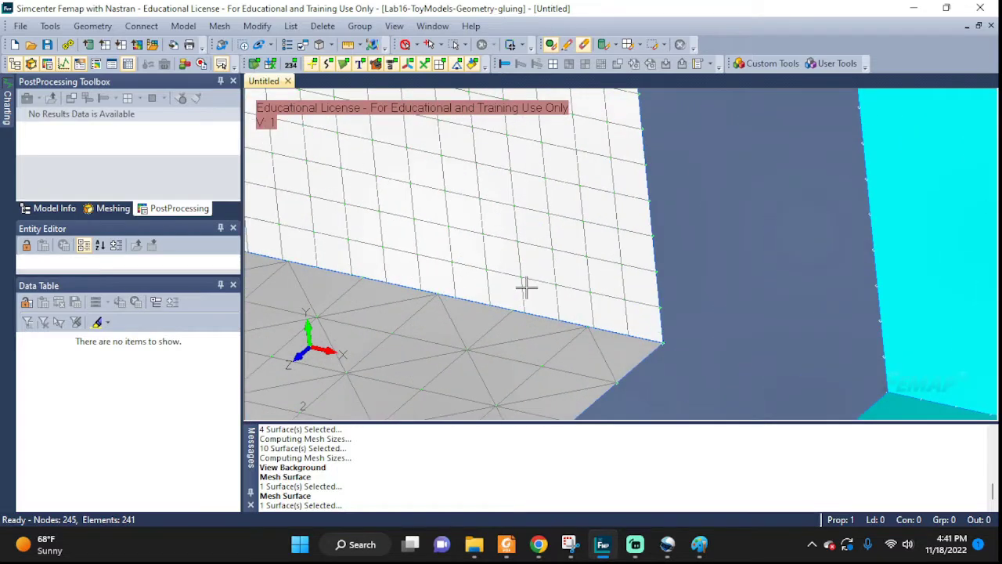
key("ctrl+q")
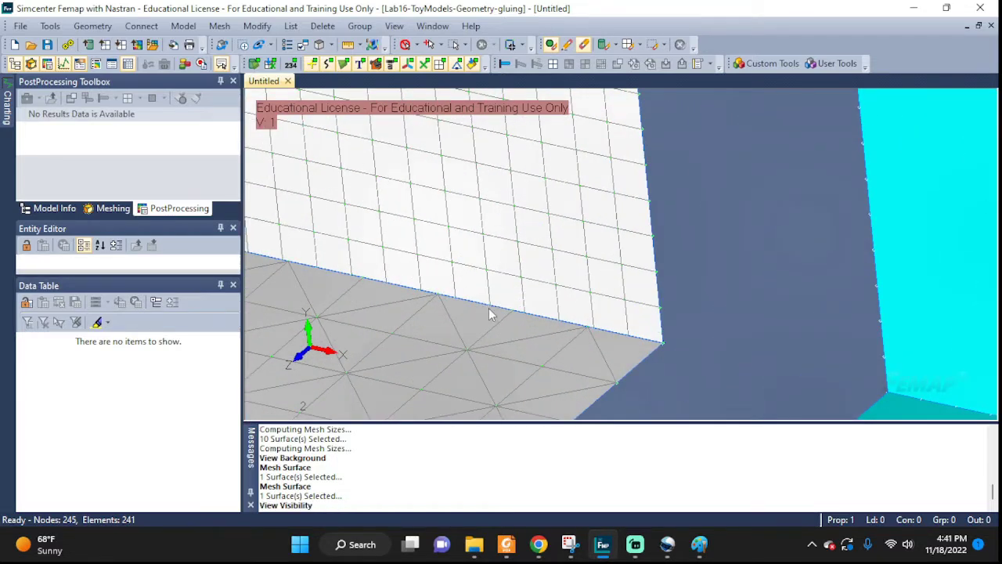
left_click(420, 224)
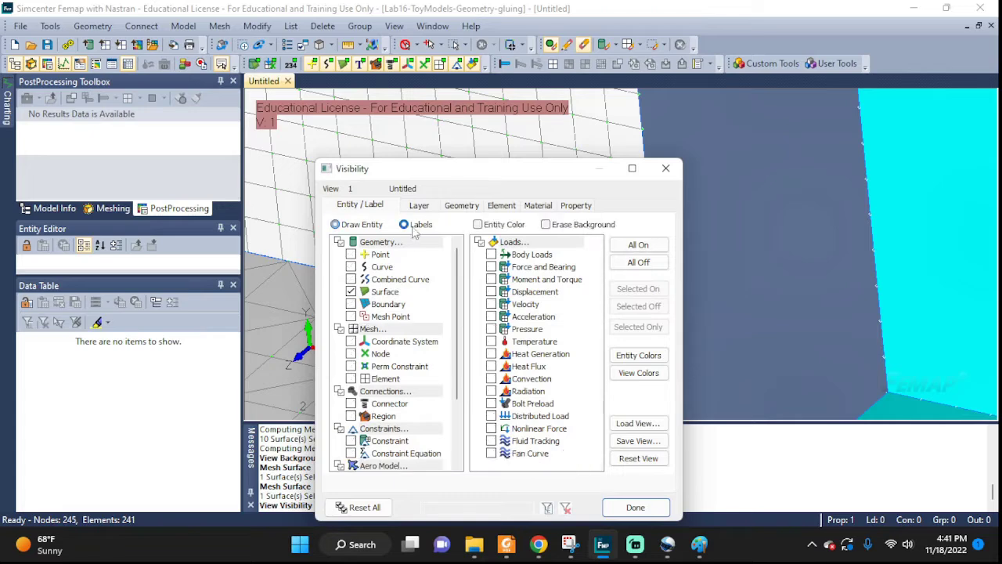
left_click(352, 354)
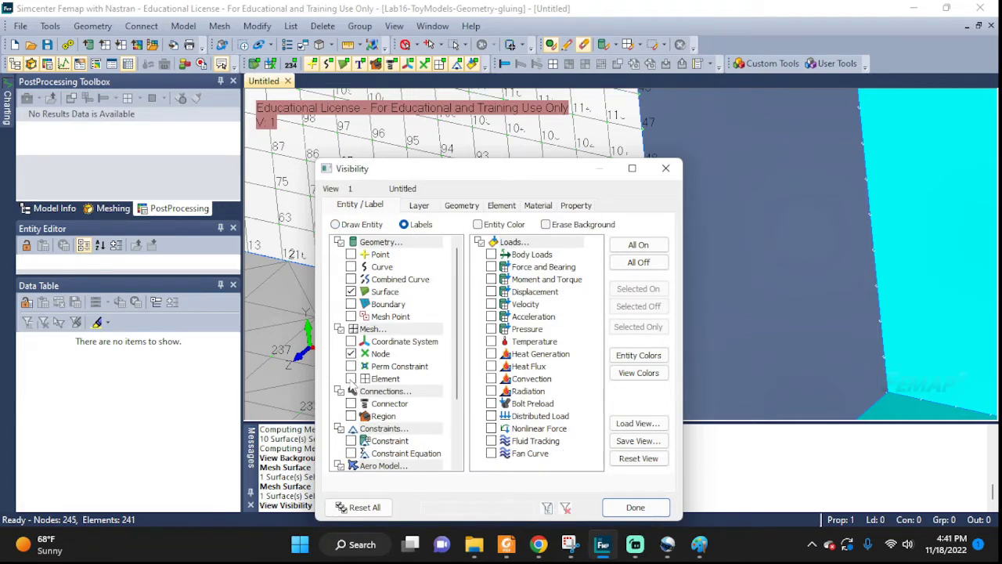
left_click(351, 379)
left_click(619, 513)
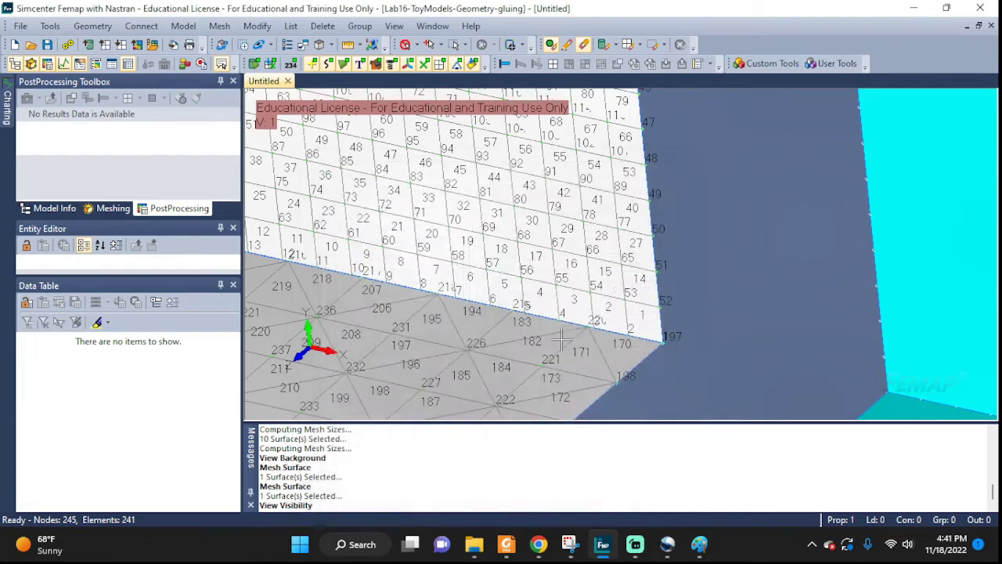
Examine how the nodes of the quad and tri meshes line up along the shared edge of surfaces 1 and 2.
scroll(575, 312, "up", 5)
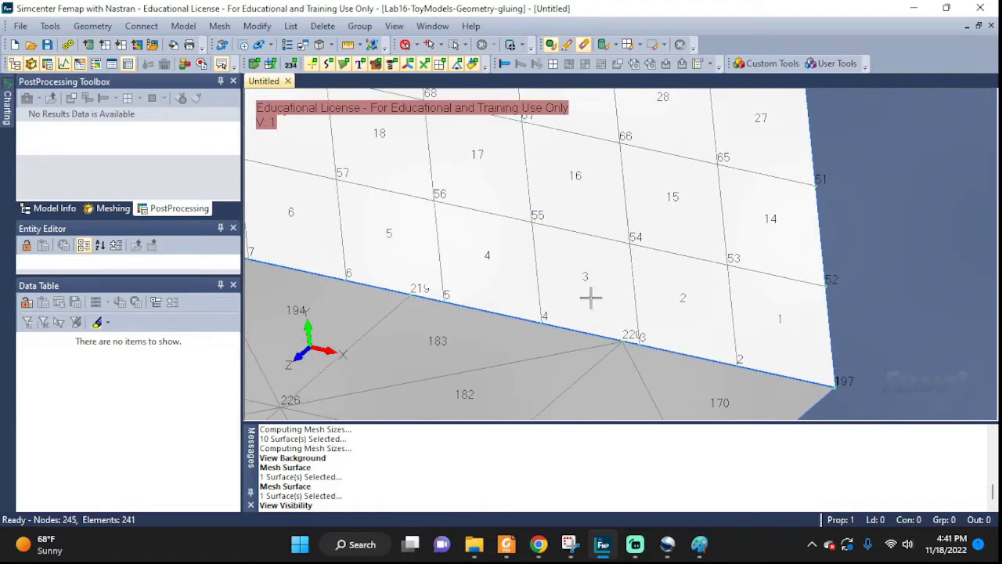
scroll(839, 373, "up", 2)
middle_click_drag(839, 373, 823, 277, "ctrl")
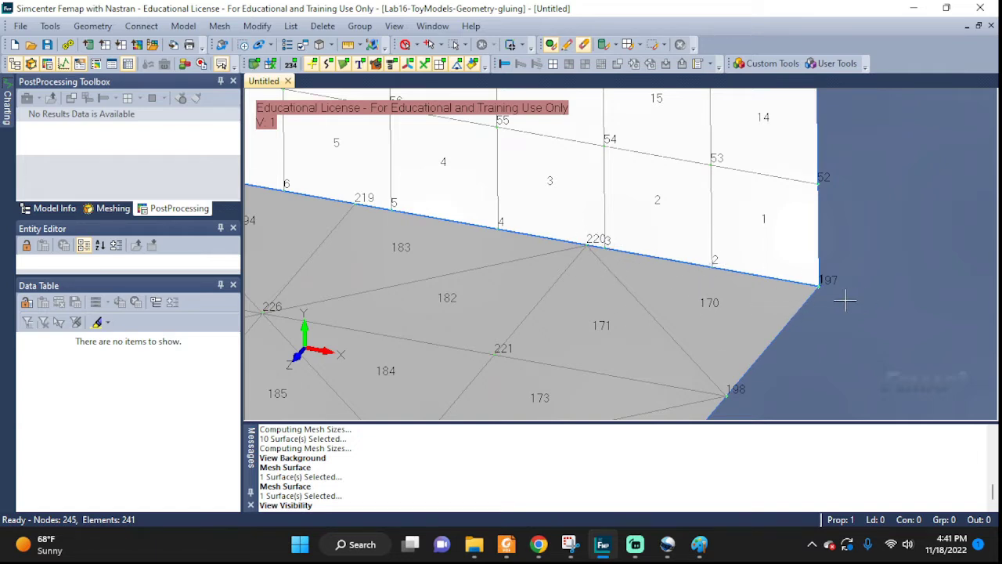
scroll(615, 284, "down", 5)
scroll(579, 281, "down", 1)
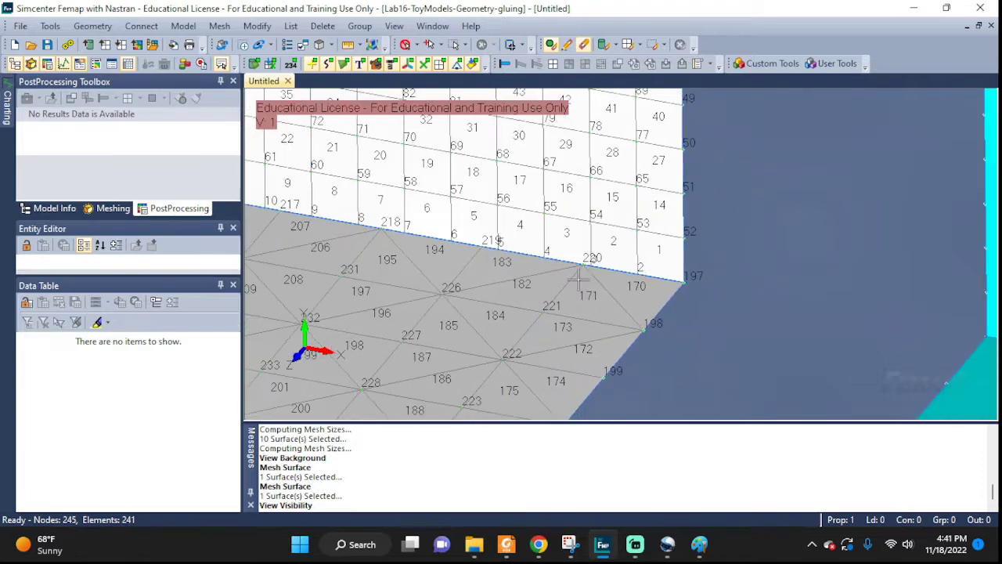
middle_click_drag(580, 279, 785, 306, "ctrl")
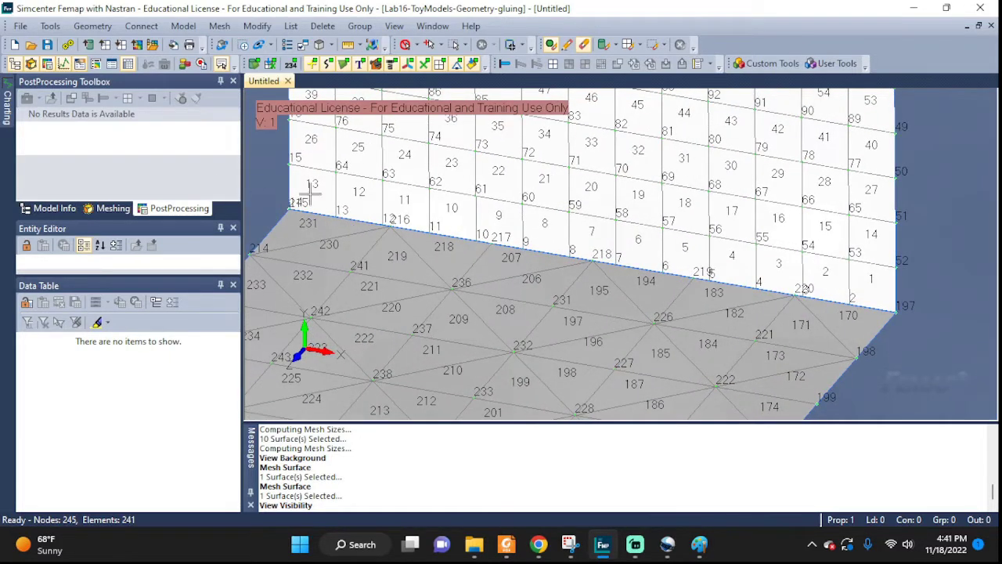
scroll(654, 302, "down", 2)
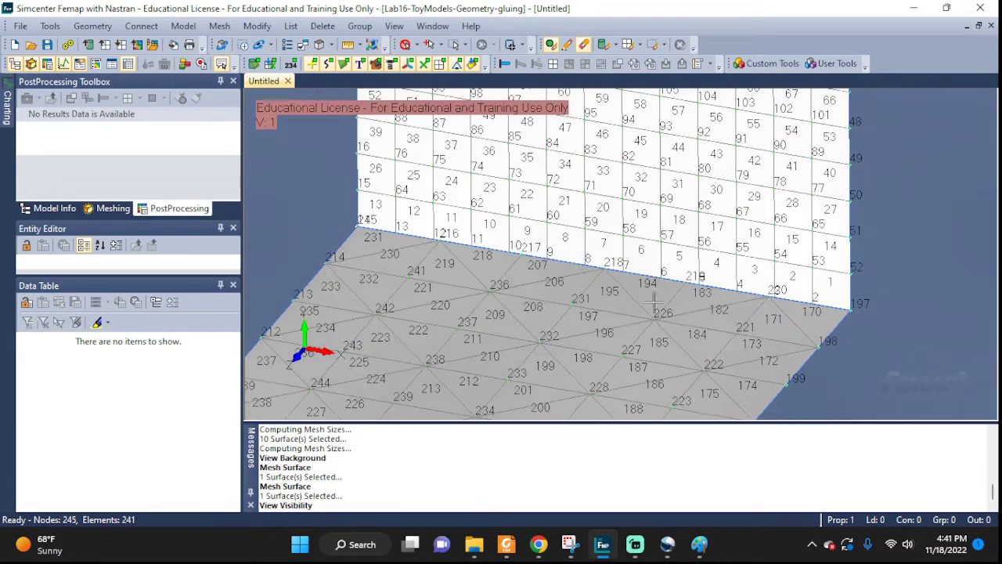
middle_click_drag(832, 353, 778, 316)
scroll(848, 330, "down", 4)
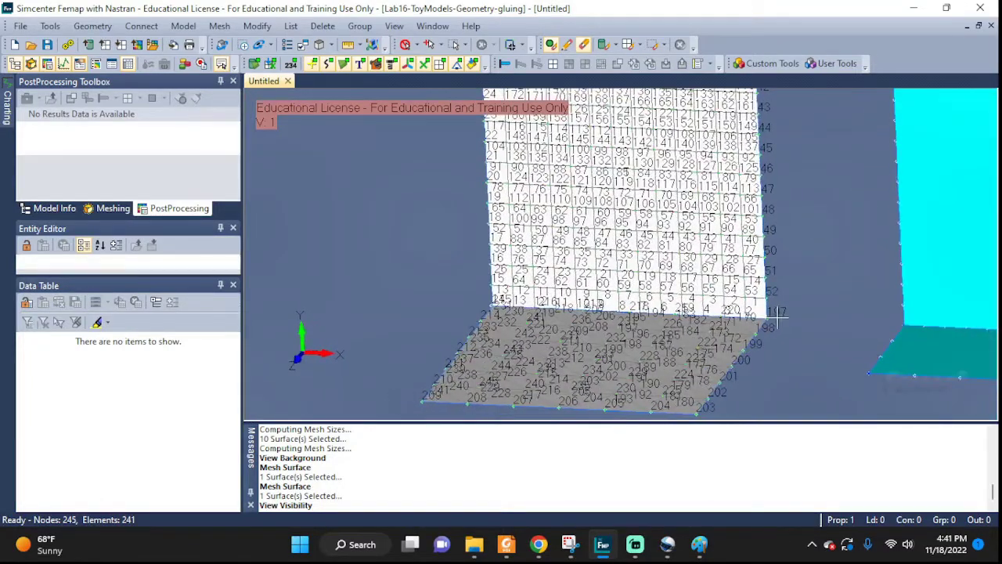
scroll(693, 298, "up", 2)
scroll(692, 299, "down", 1)
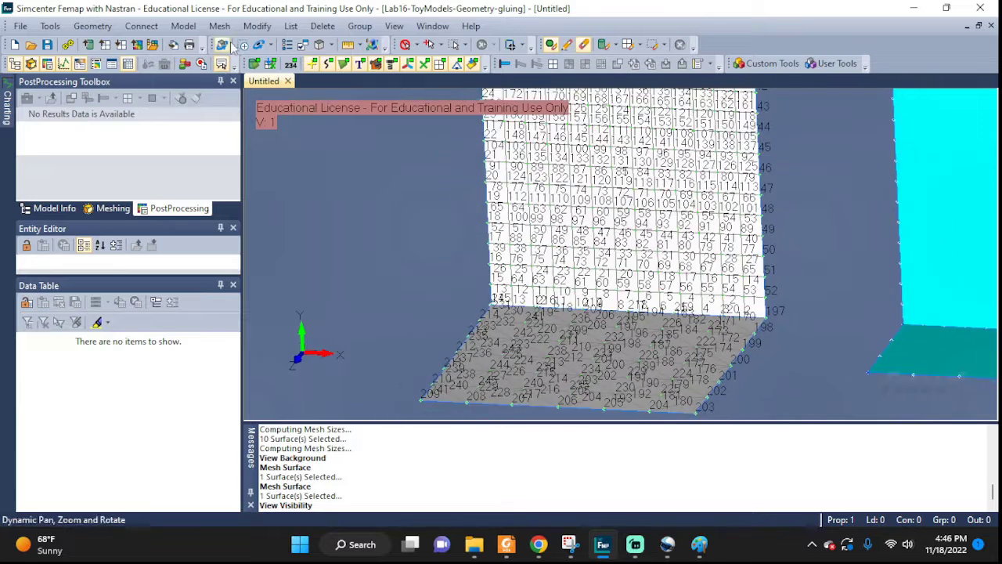
Start automatic connection detection between solids 1 and 2, the quad-meshed vertical sheet and the tri-meshed horizontal sheet.
left_click(142, 26)
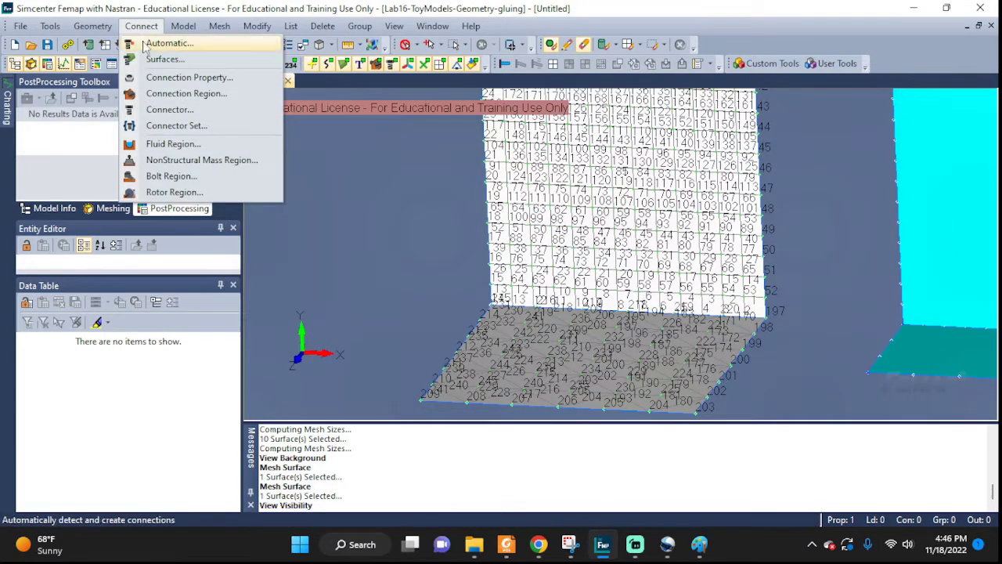
left_click(159, 45)
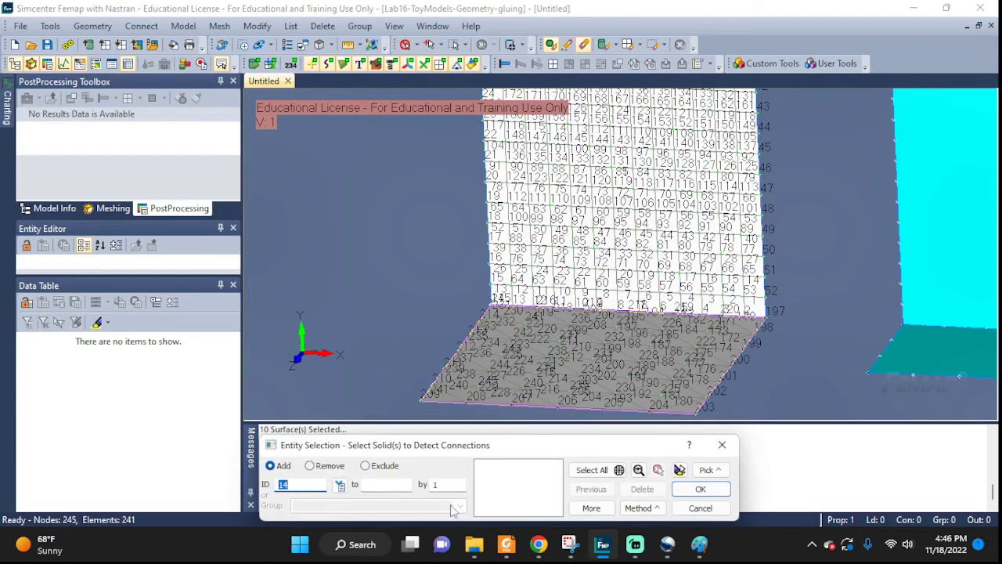
left_click(628, 376)
left_click(622, 176)
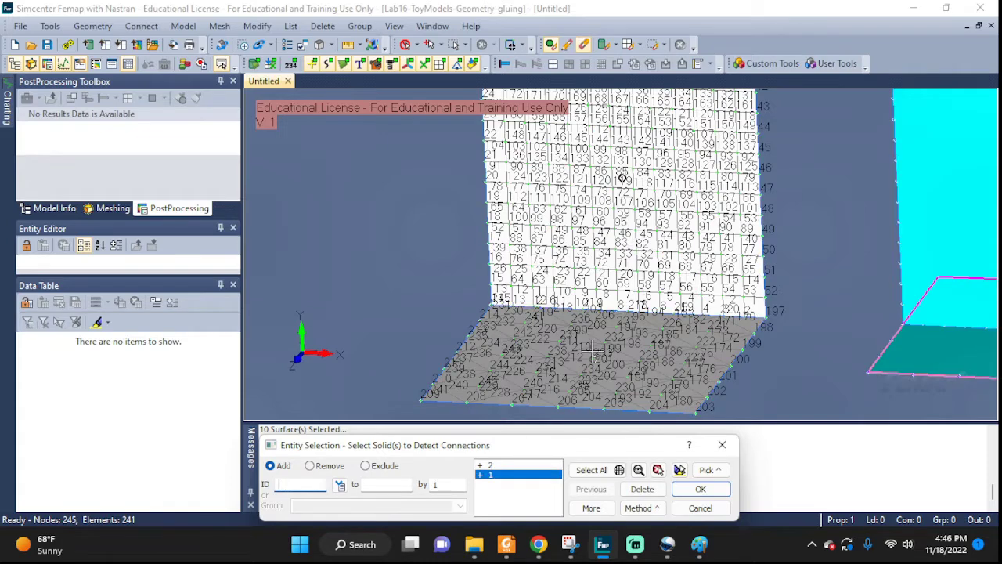
left_click(696, 489)
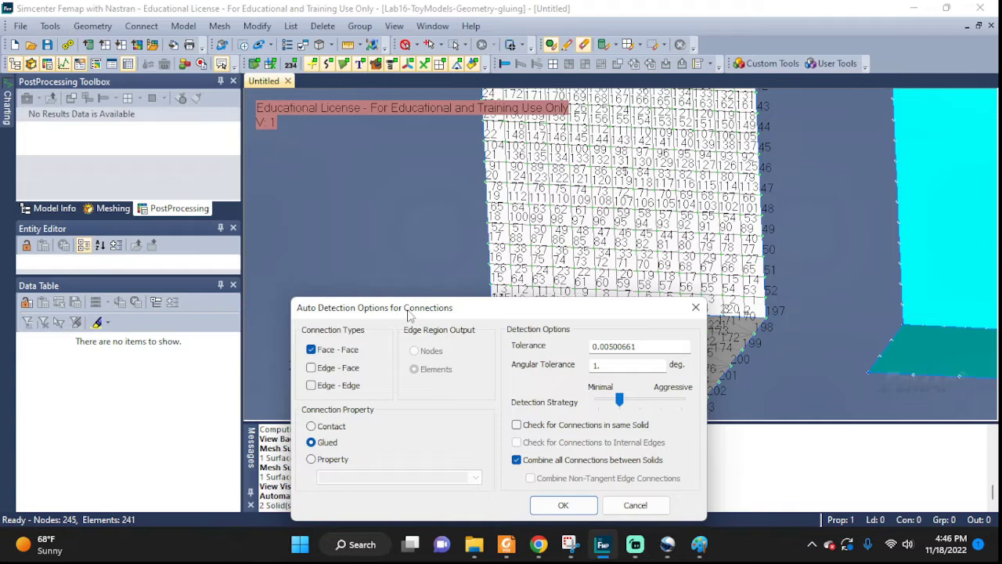
Detect glued connections between the two sheets using only the Edge - Face type with a tolerance of 1.2e-3.
left_click(310, 385)
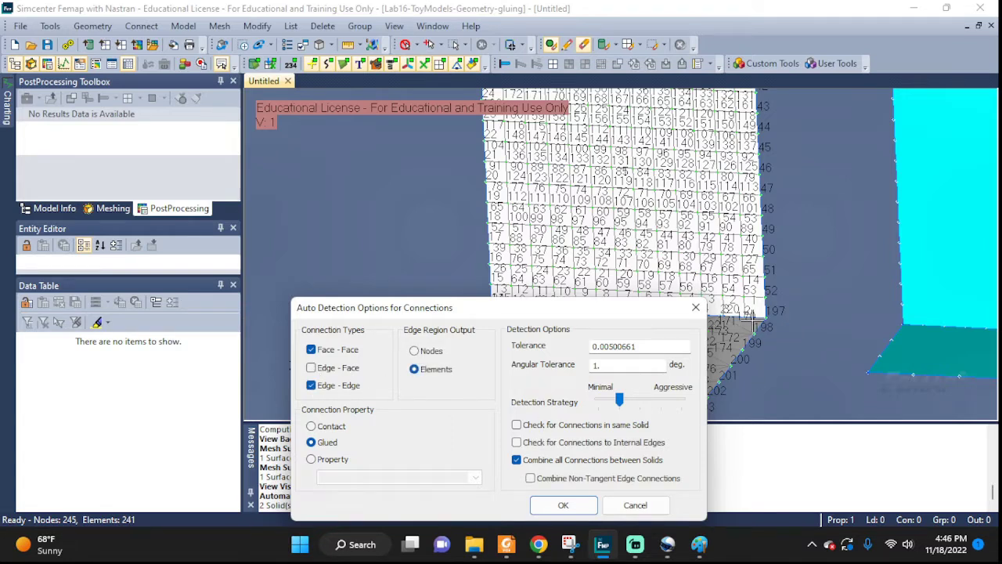
left_click(314, 386)
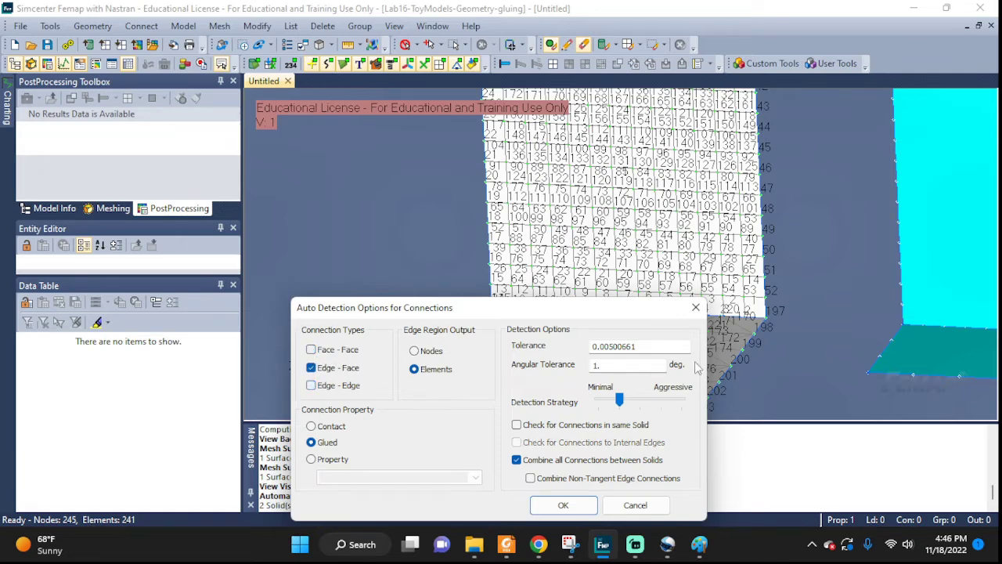
left_click(311, 368)
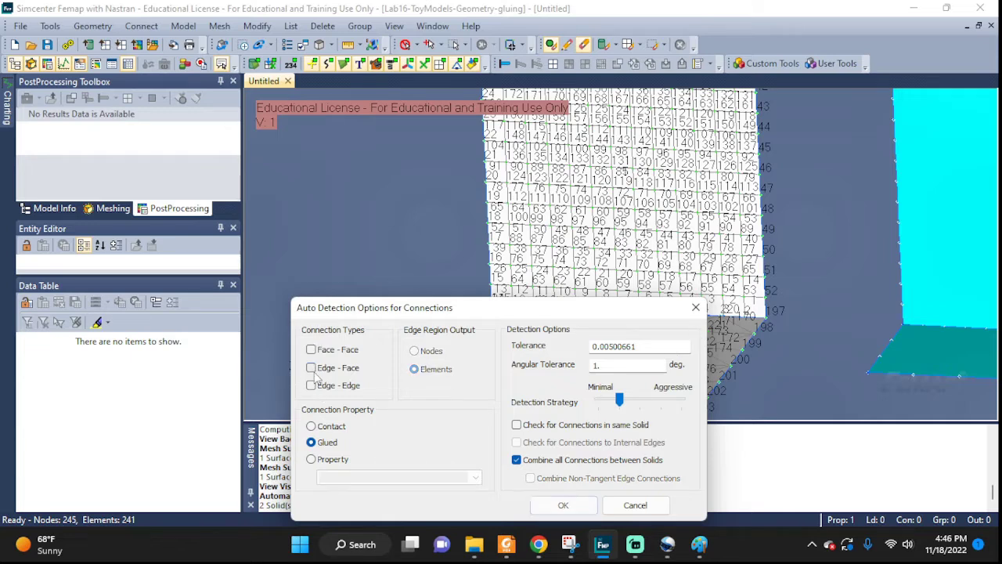
left_click(311, 368)
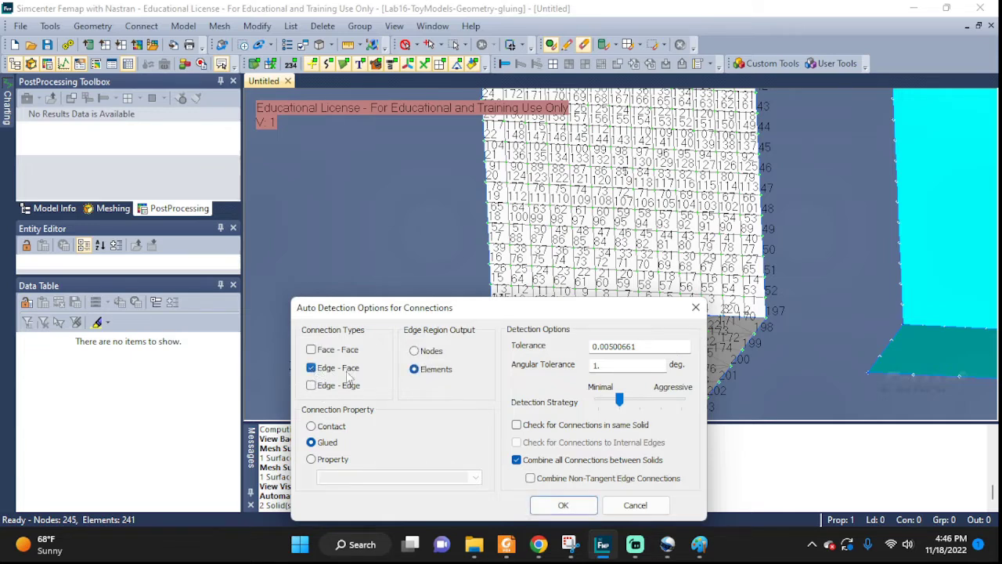
left_click_drag(654, 349, 505, 350)
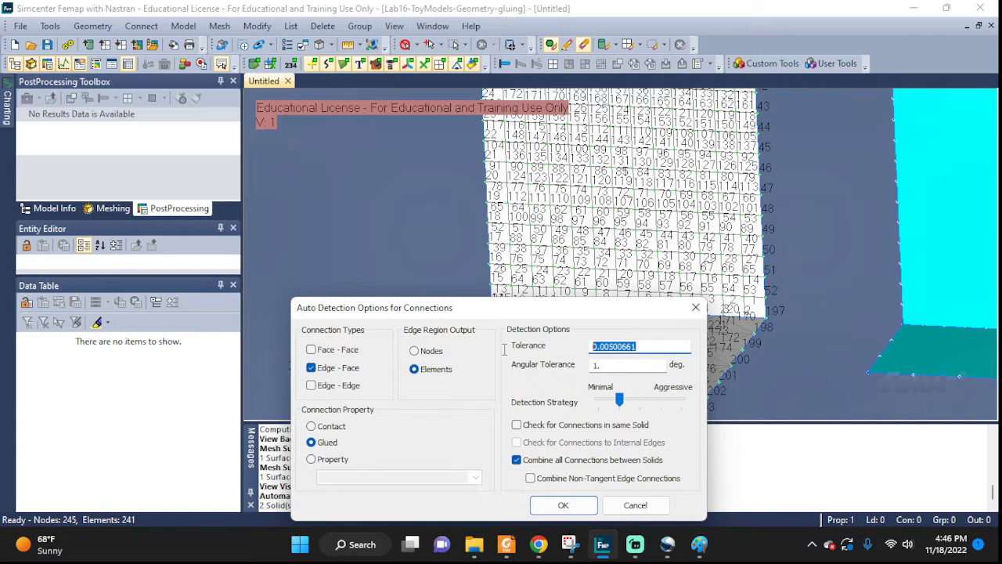
type("1")
key("BackSpace")
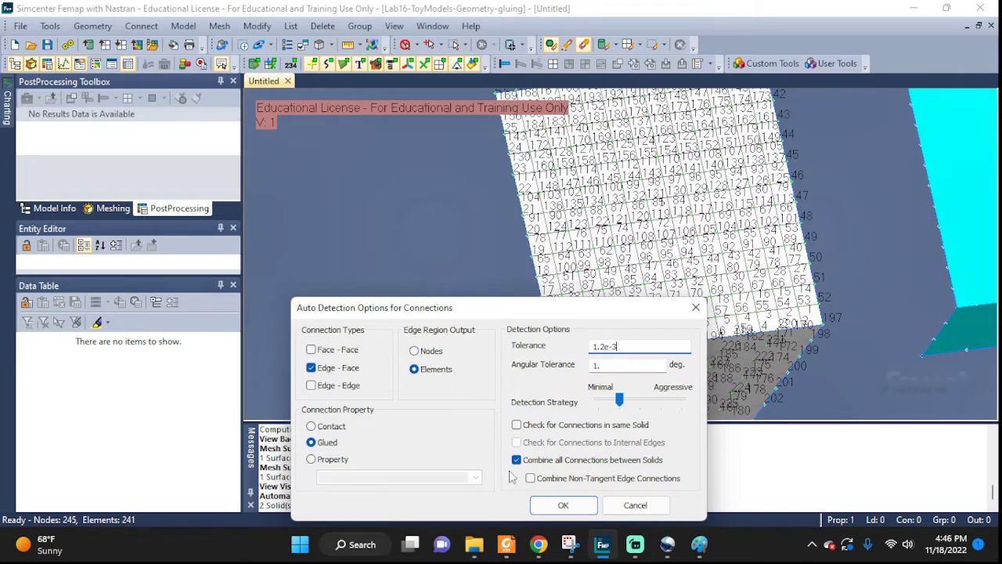
left_click(546, 512)
left_click(551, 505)
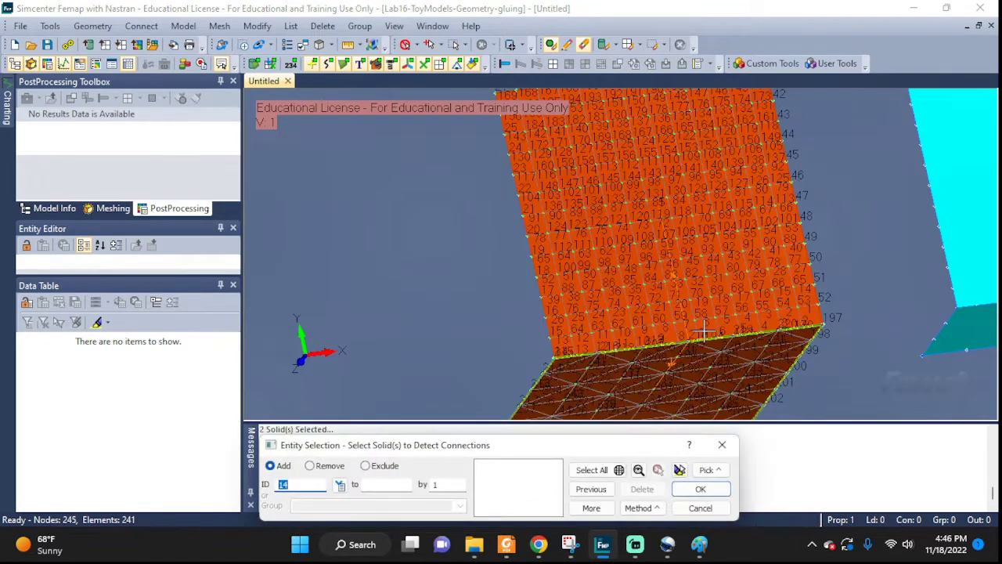
middle_click_drag(703, 332, 694, 381)
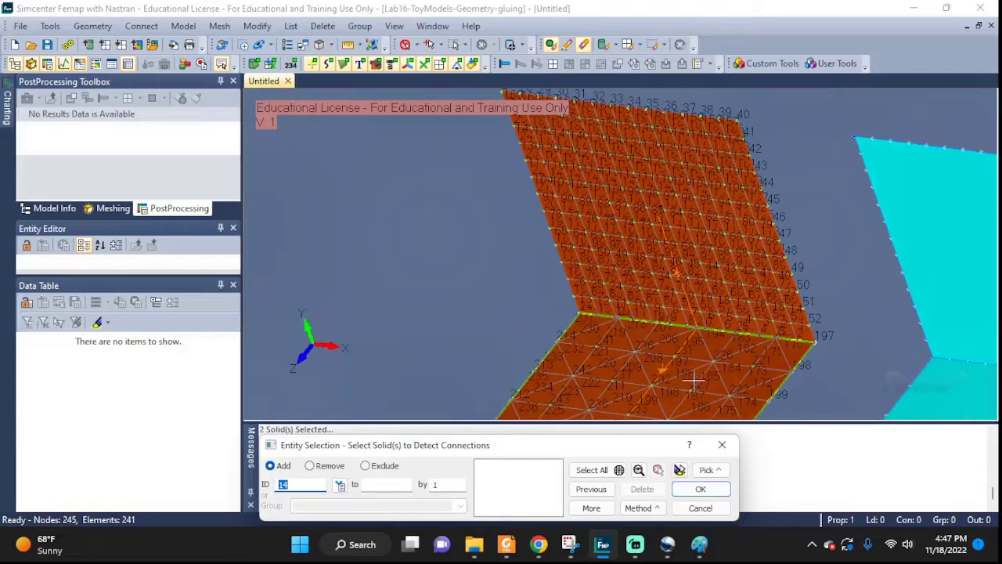
scroll(694, 381, "up", 5)
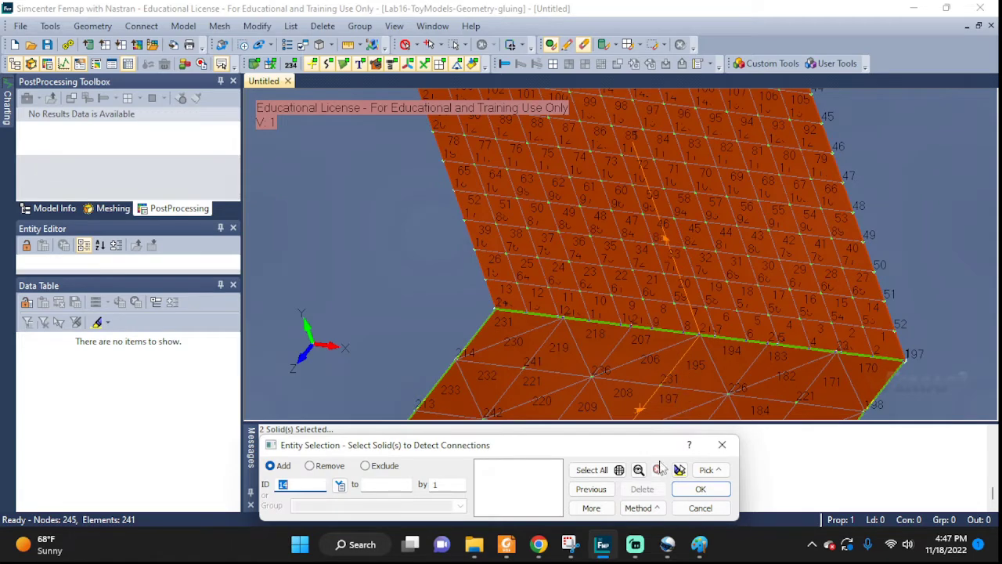
left_click(700, 489)
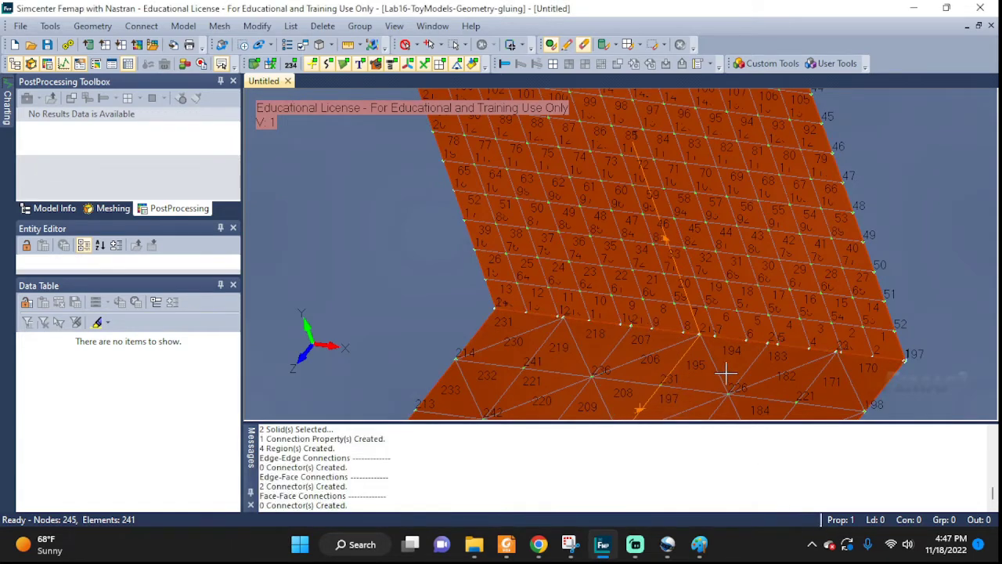
Create a constraint set titled bc and fix the free edge of the tri-meshed plate opposite the glued edge.
scroll(753, 257, "down", 5)
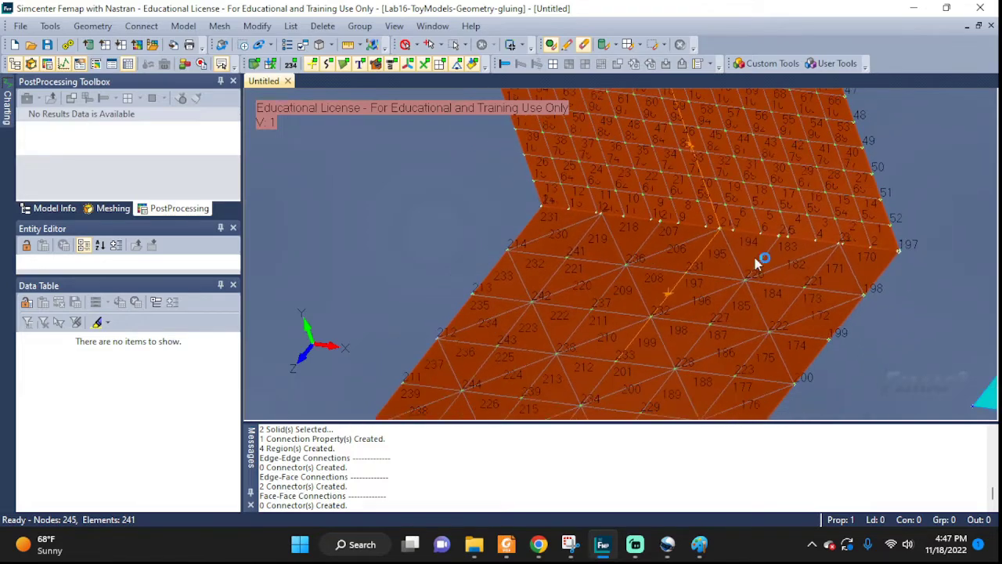
middle_click_drag(764, 272, 772, 300)
left_click(178, 26)
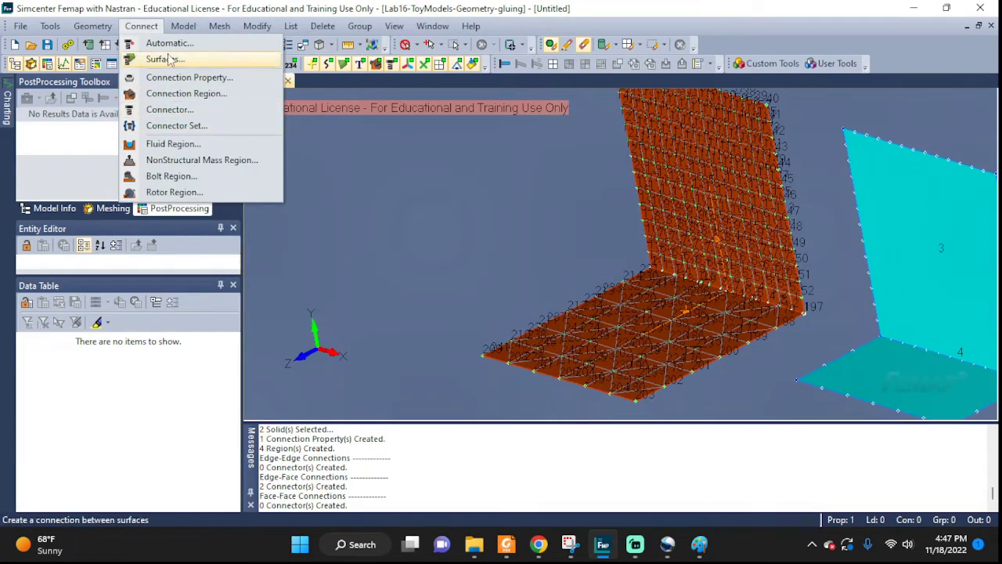
mouse_move(218, 30)
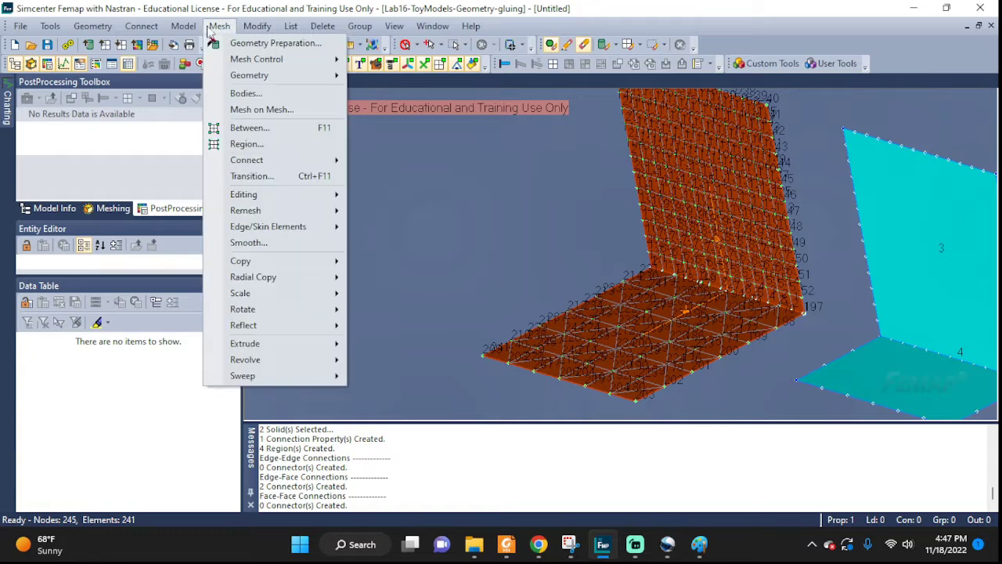
mouse_move(183, 28)
mouse_move(223, 161)
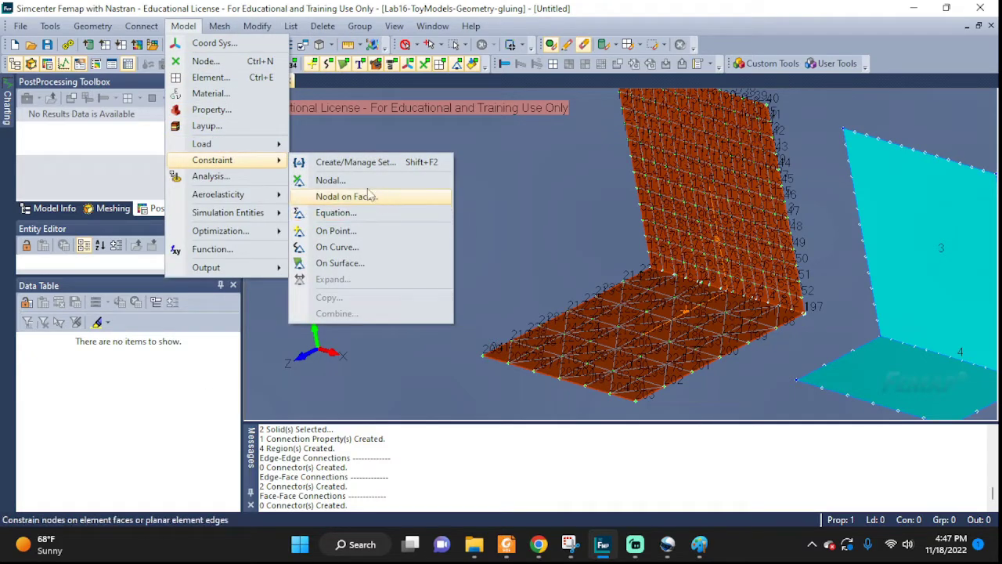
left_click(338, 247)
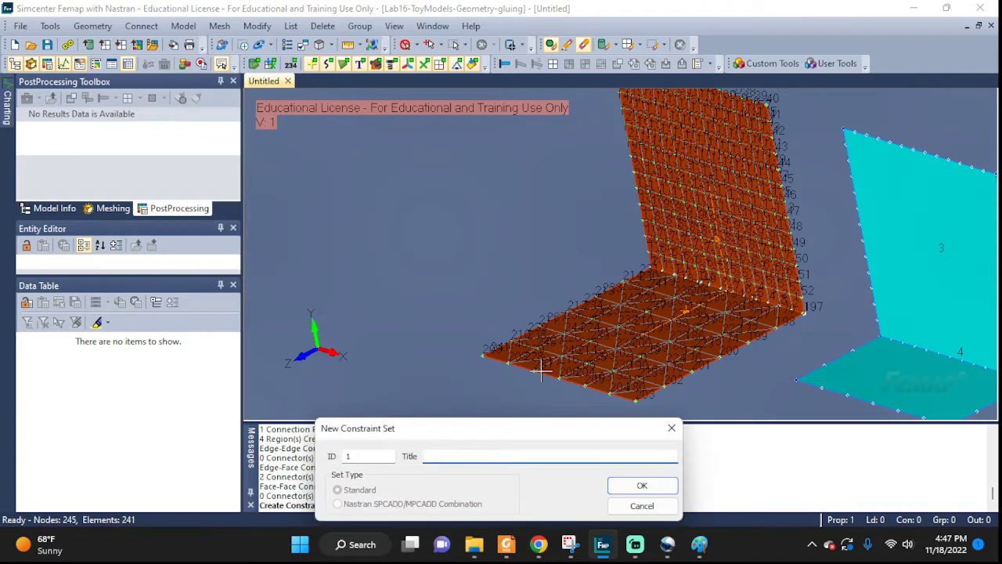
type("bc")
left_click(641, 485)
left_click(567, 381)
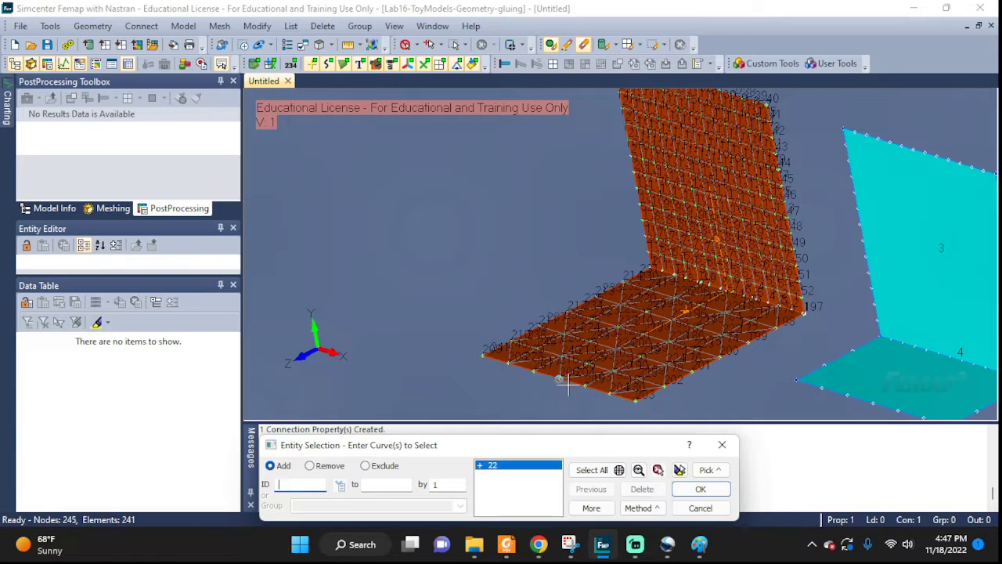
left_click(700, 489)
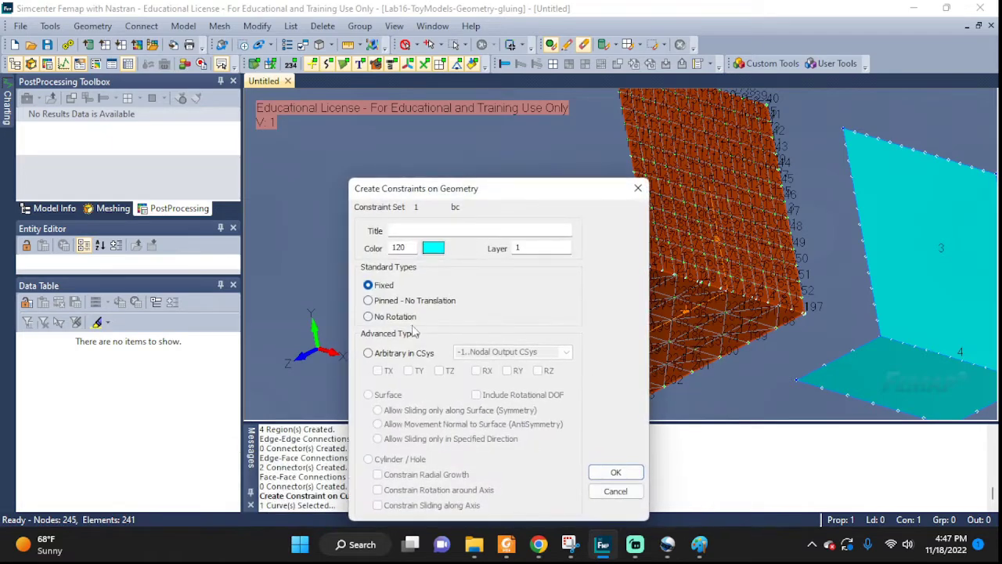
left_click(615, 471)
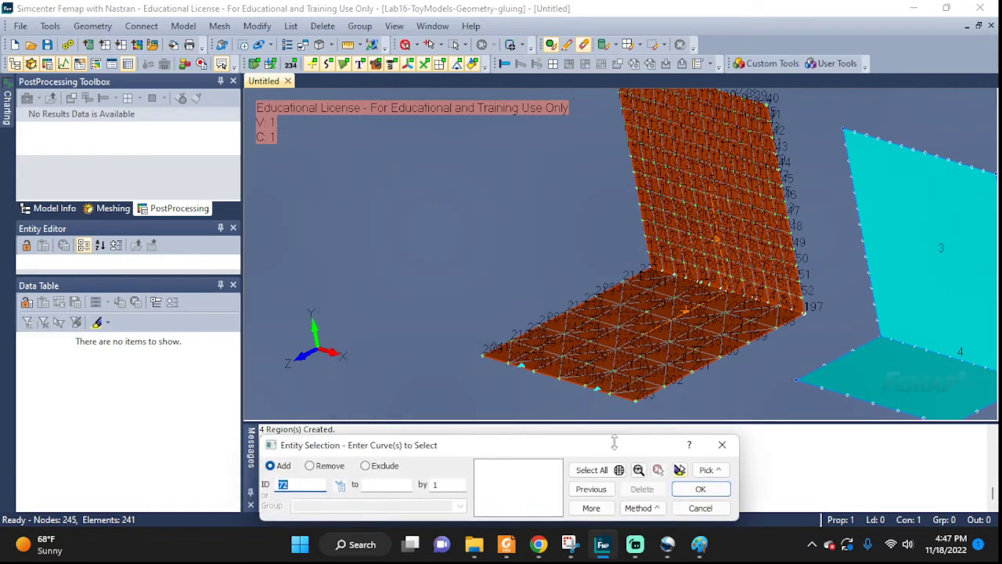
left_click(687, 510)
Create a load set titled ext and apply a constant force of FX 50 to the upper edge of the quad-meshed plate.
left_click(141, 26)
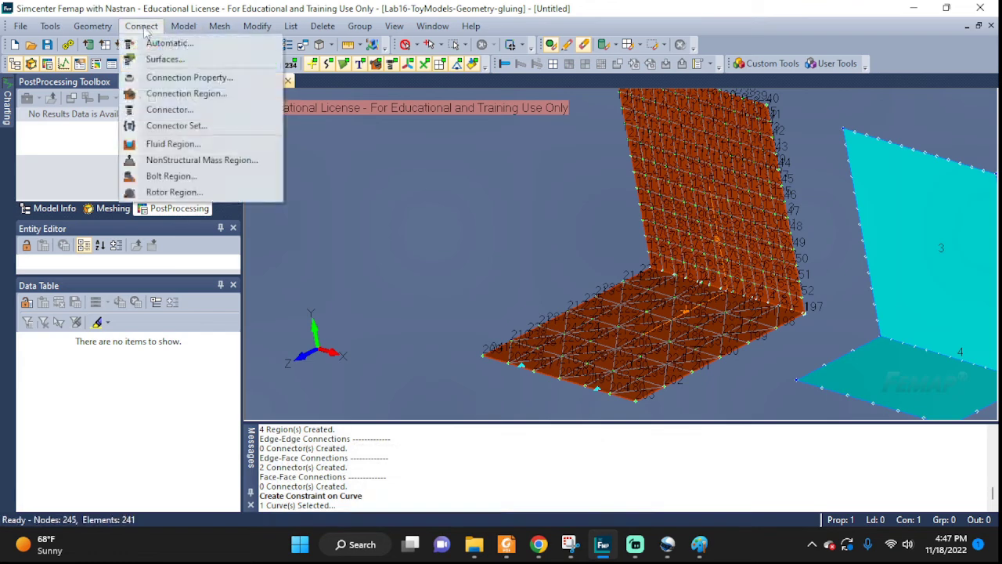
mouse_move(183, 25)
mouse_move(211, 144)
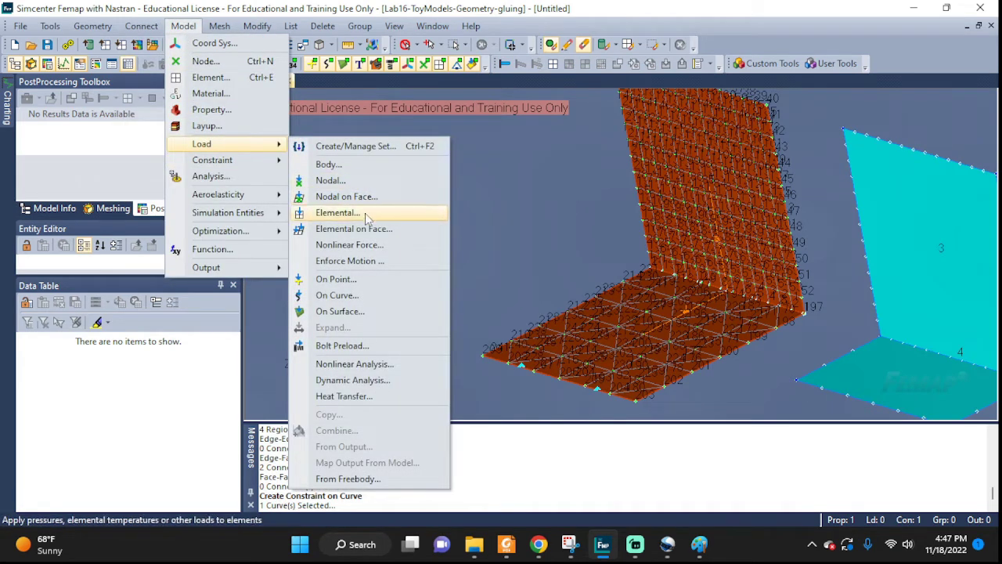
left_click(336, 296)
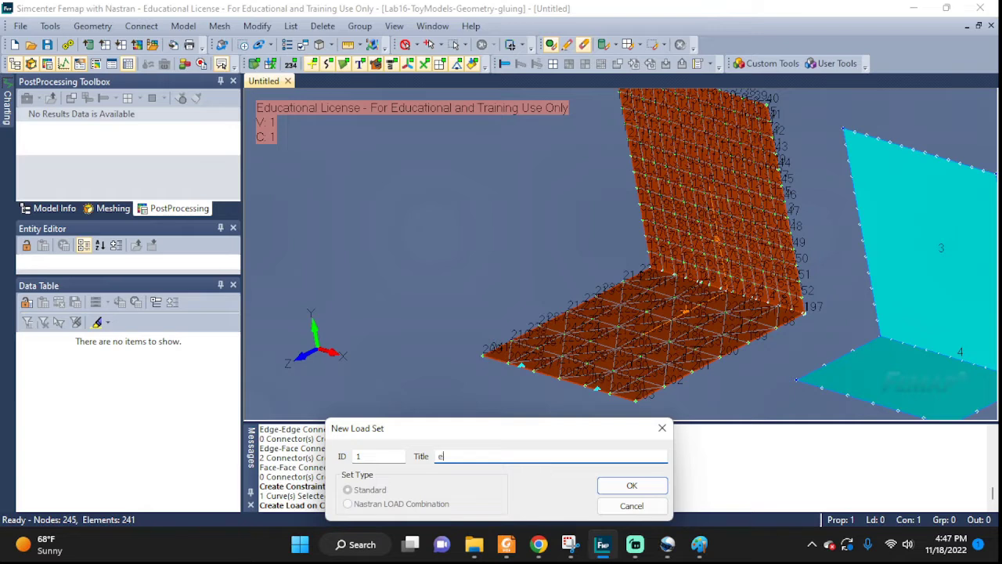
left_click(631, 485)
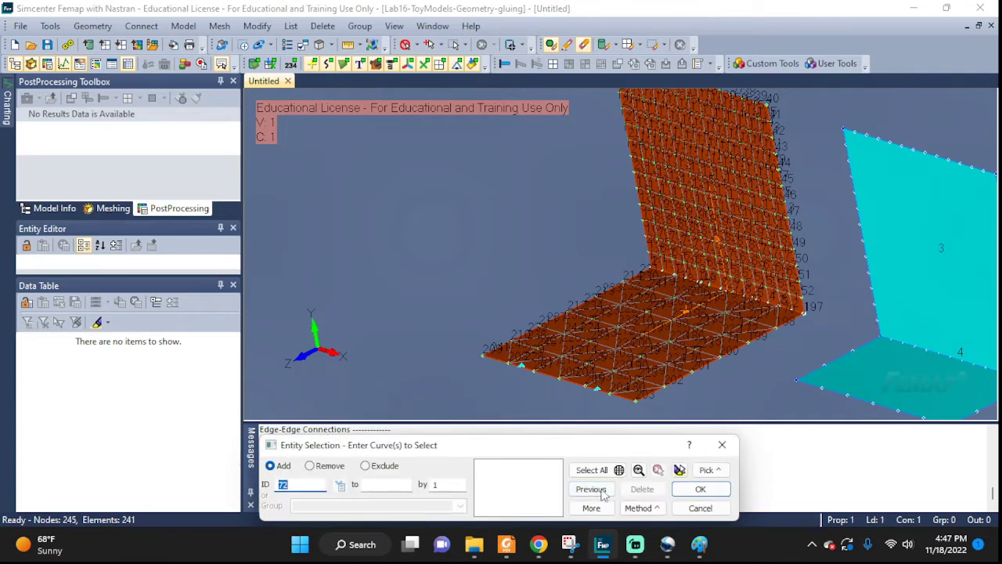
left_click(753, 100)
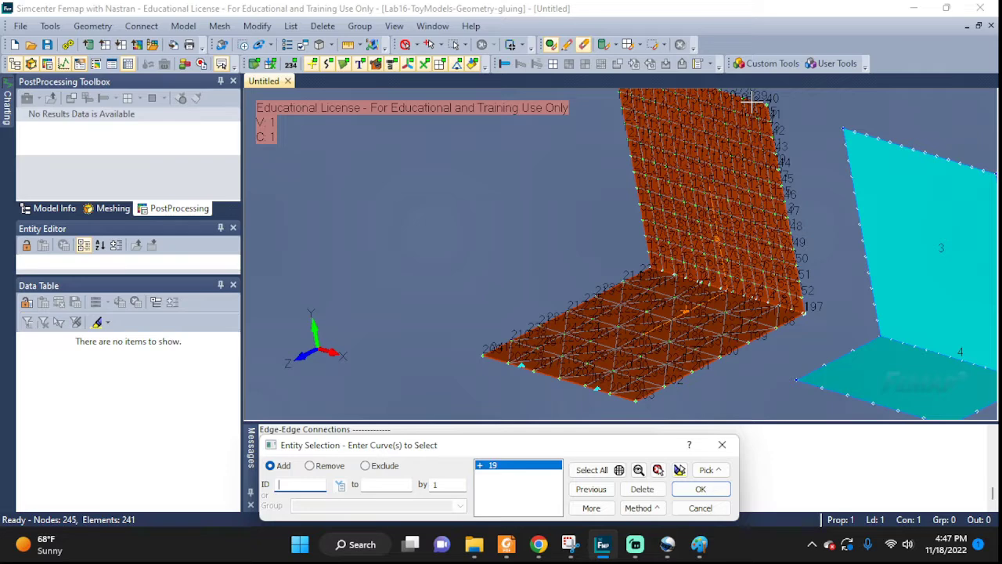
left_click(701, 489)
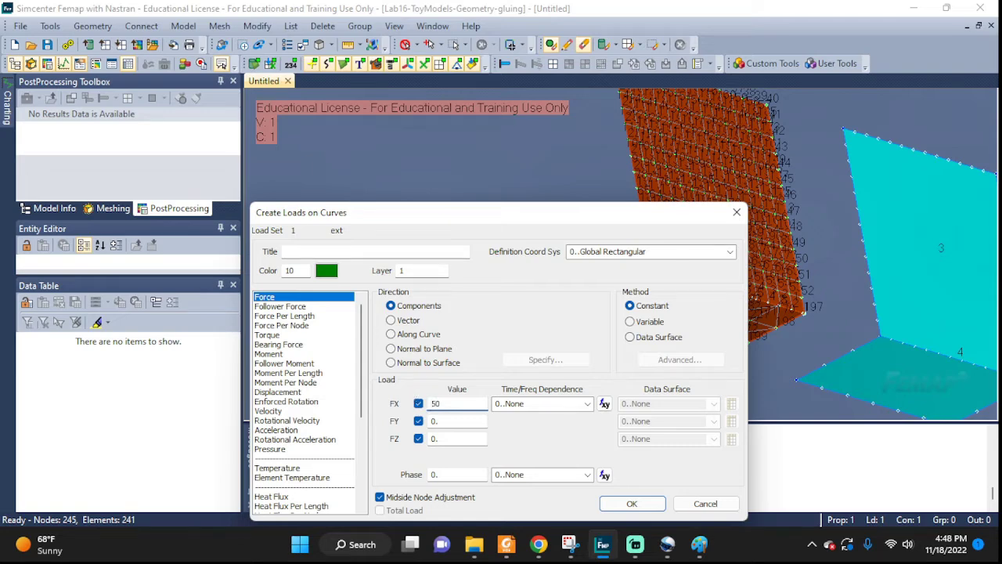
left_click(632, 503)
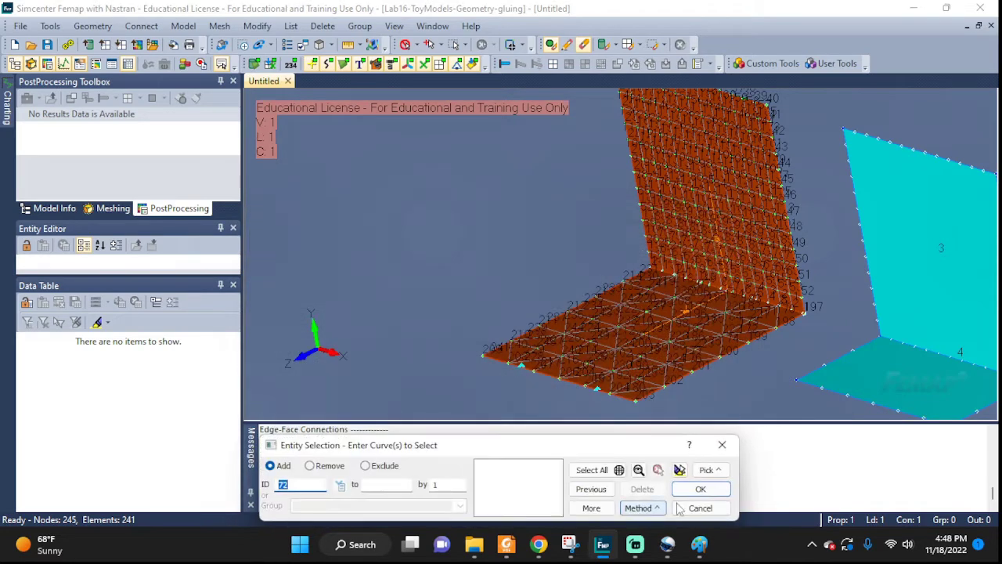
left_click(690, 505)
Create a Simcenter Nastran Static analysis set with the Integrated Solver and run the analysis.
middle_click_drag(360, 266, 397, 292)
left_click(183, 26)
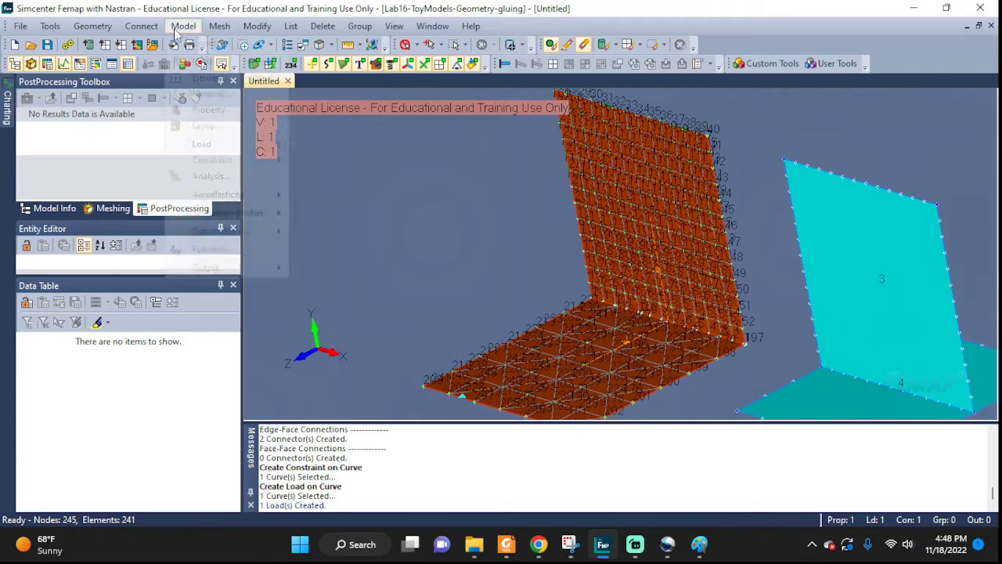
left_click(209, 176)
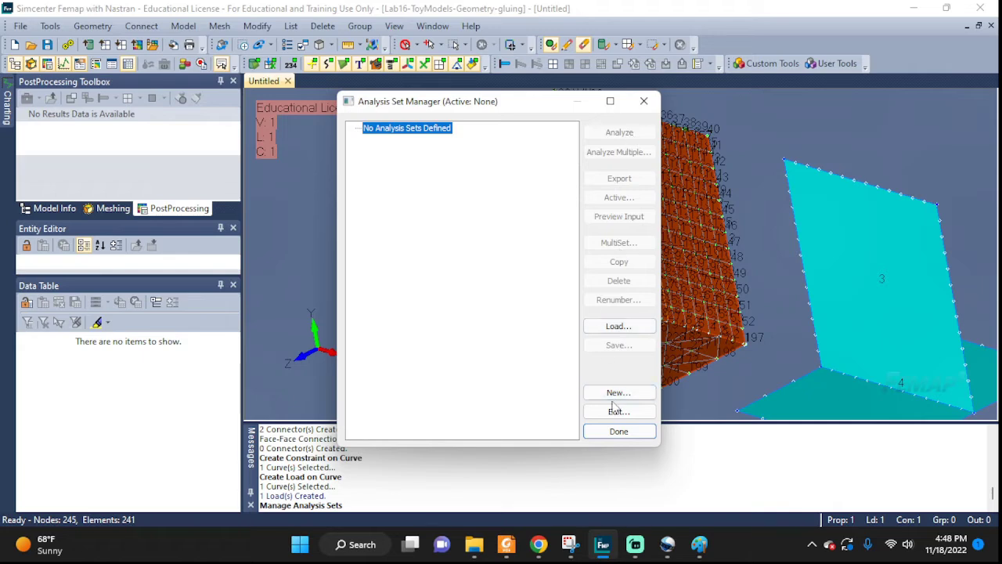
left_click(615, 391)
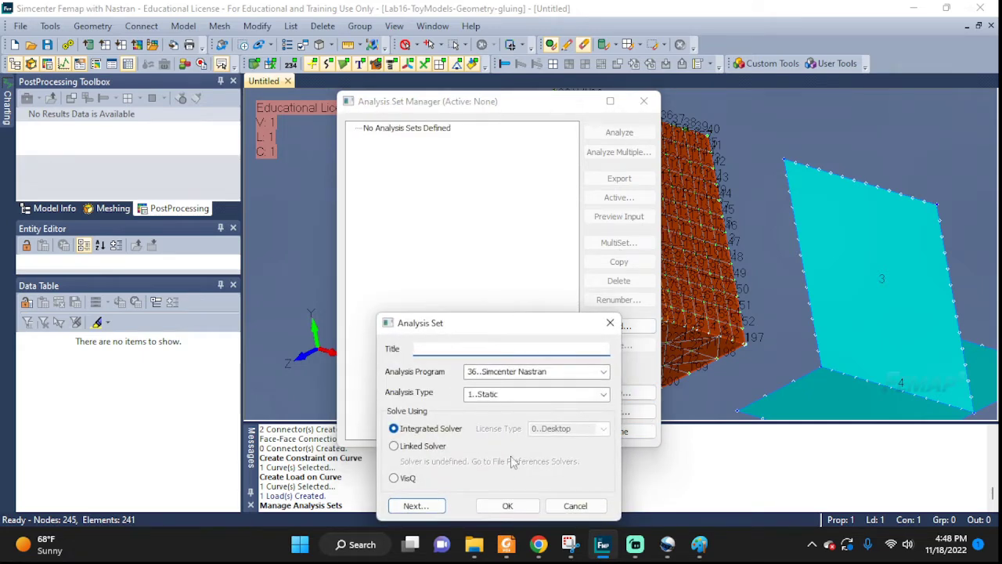
left_click(510, 506)
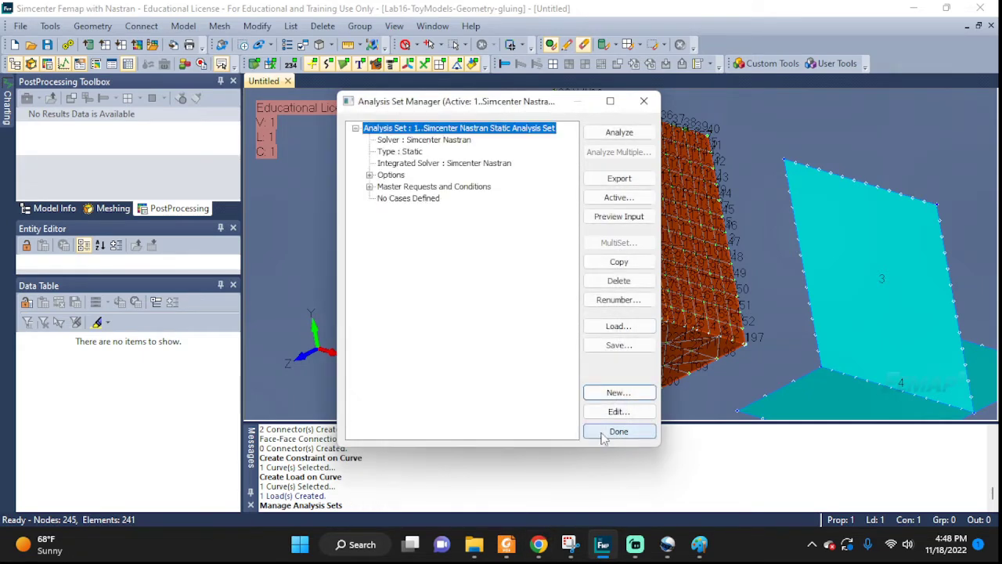
left_click(632, 133)
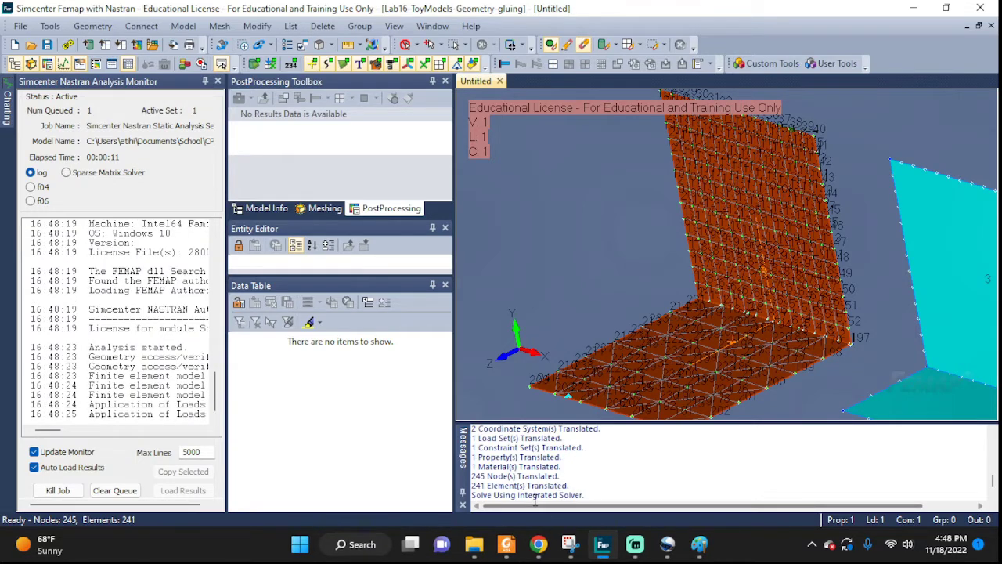
left_click_drag(574, 487, 597, 486)
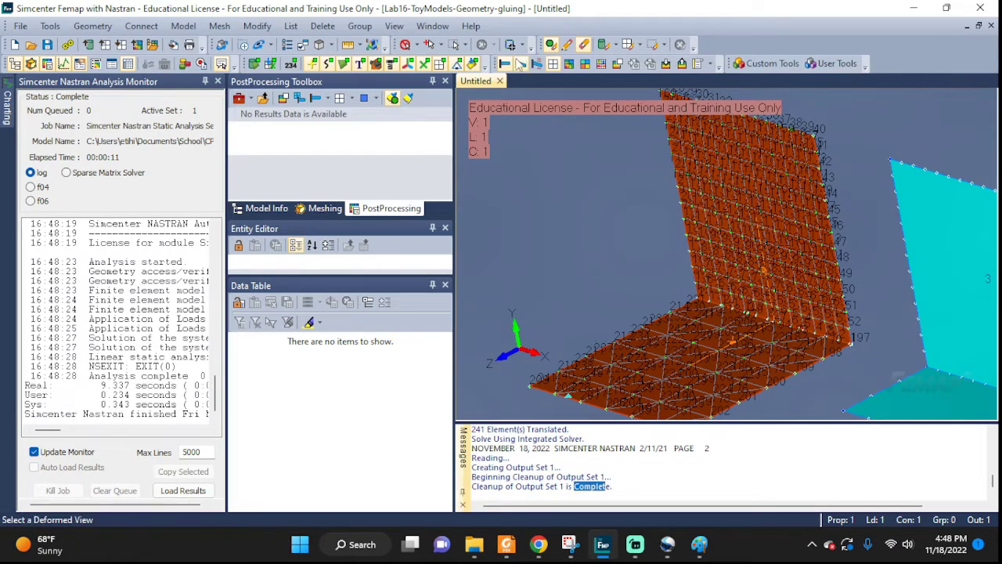
Display the model in deformed view and examine the deformed shape of the glued quad and tri plates.
left_click(521, 64)
middle_click_drag(781, 245, 913, 254)
middle_click_drag(805, 273, 666, 262)
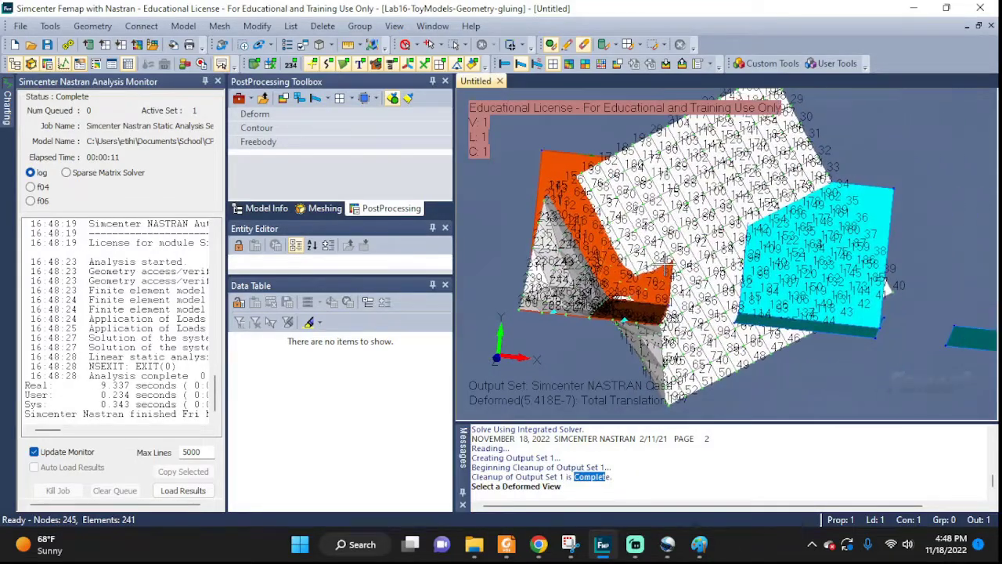
mouse_move(709, 297)
middle_mouse_down()
mouse_move(820, 290)
mouse_move(817, 313)
mouse_move(788, 340)
mouse_move(807, 401)
mouse_move(606, 309)
mouse_move(720, 310)
middle_mouse_up()
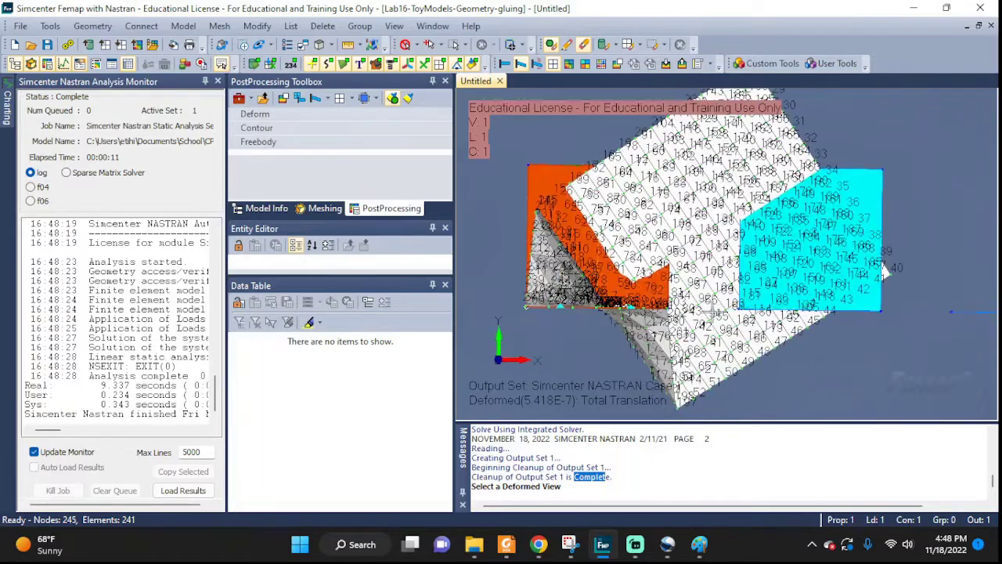
left_click(254, 63)
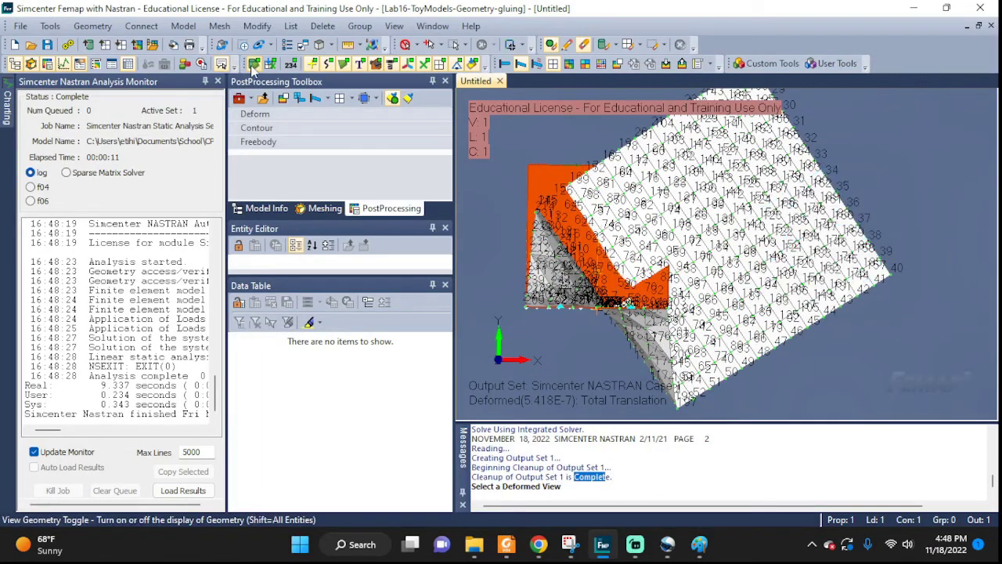
left_click(258, 64)
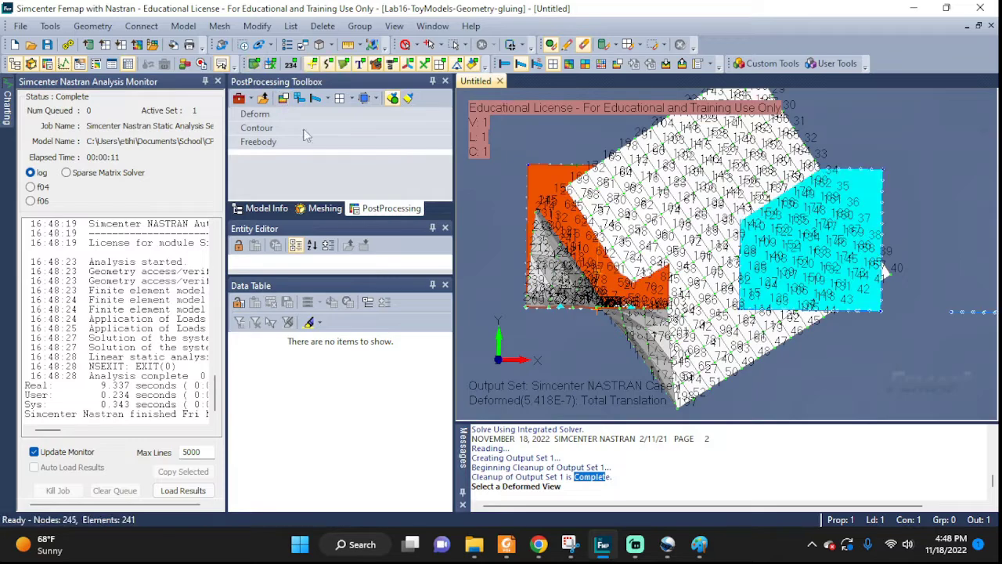
scroll(690, 265, "down", 2)
middle_click_drag(690, 265, 722, 350)
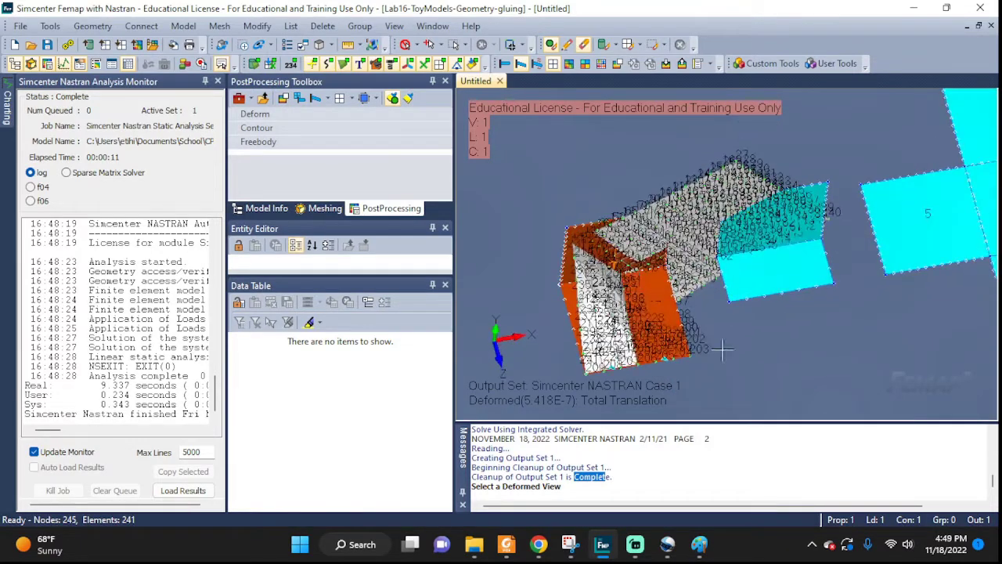
middle_click_drag(574, 255, 590, 248)
scroll(590, 247, "up", 4)
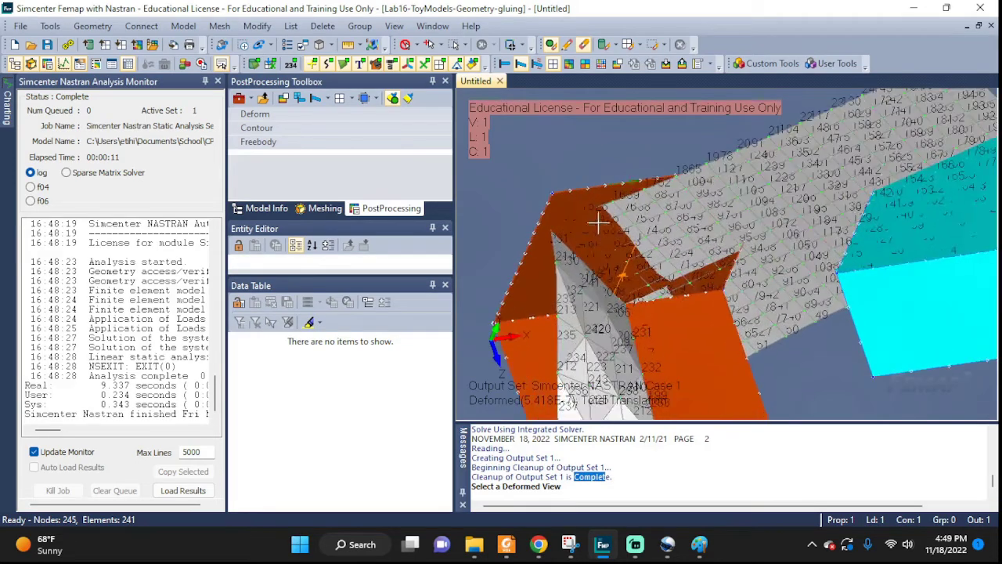
Hide the surfaces and examine how the deformed quad and tri meshes stay joined along the glued edge.
left_click(343, 66)
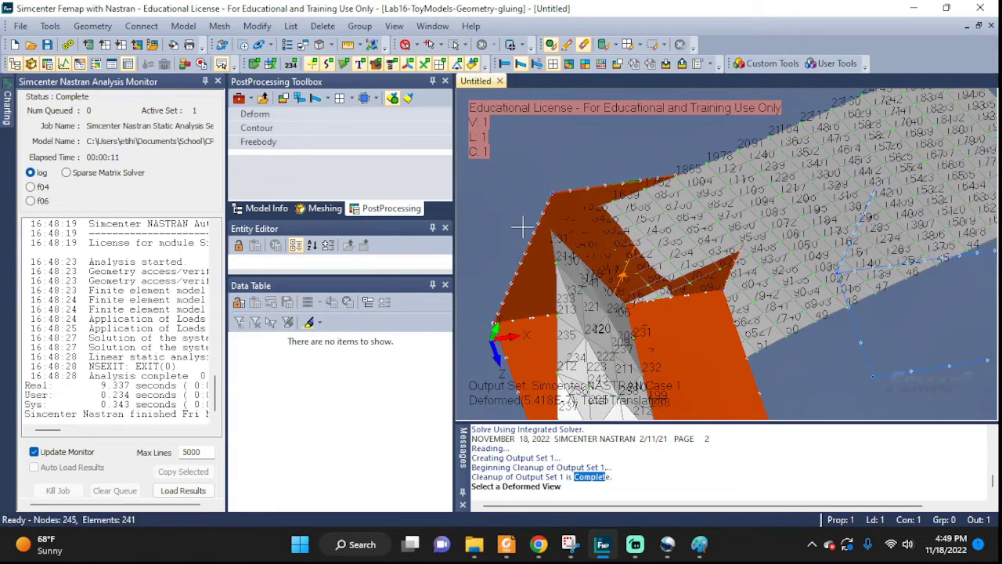
left_click(440, 65)
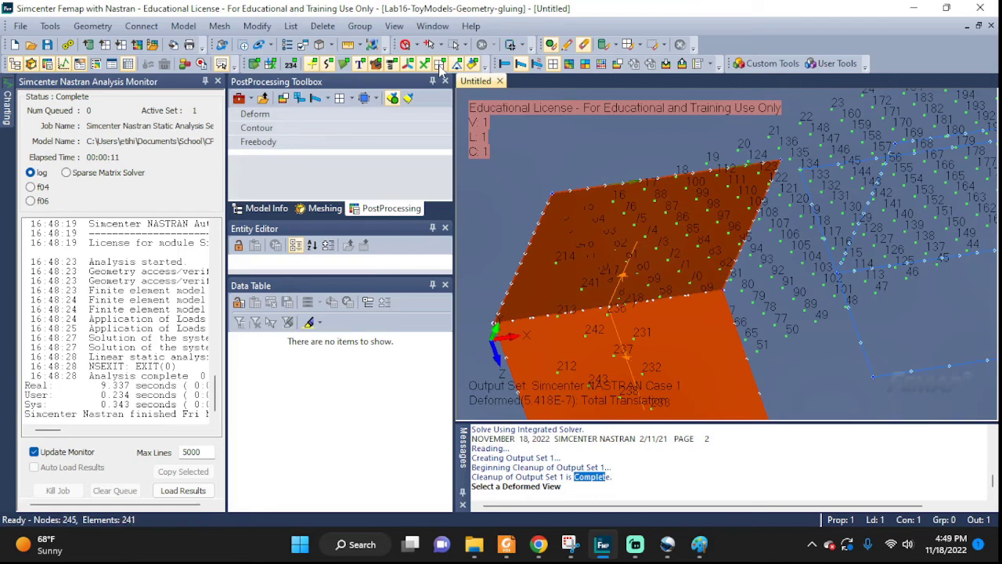
left_click(440, 67)
middle_click_drag(565, 239, 595, 289)
scroll(609, 276, "up", 6)
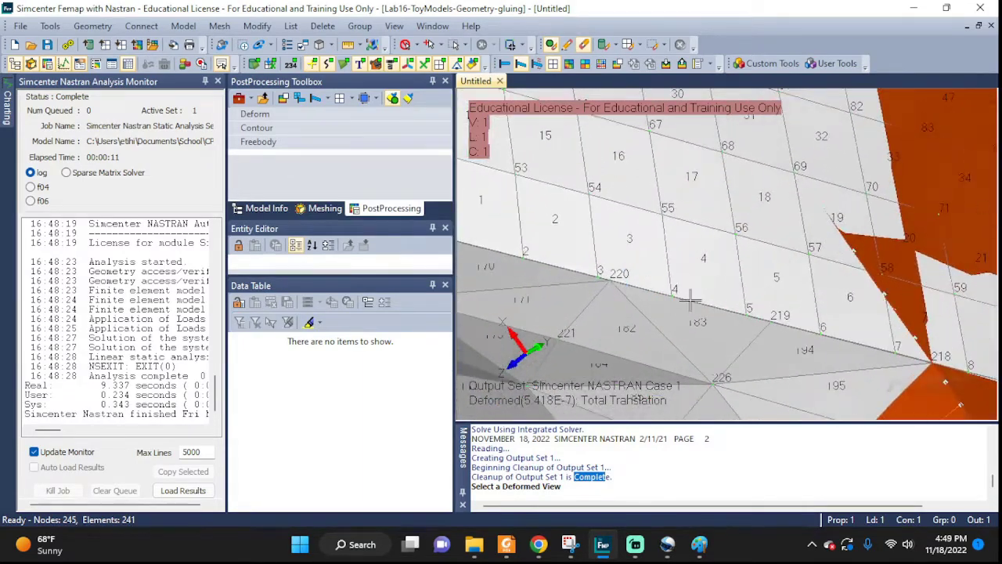
middle_click_drag(694, 302, 703, 297)
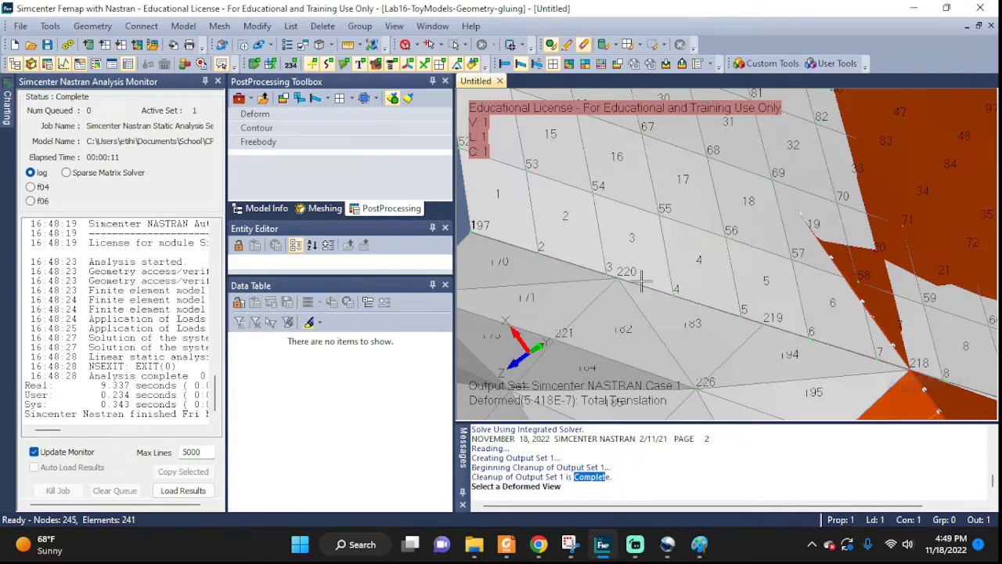
middle_click_drag(640, 282, 757, 299, "ctrl")
middle_click_drag(616, 279, 757, 336)
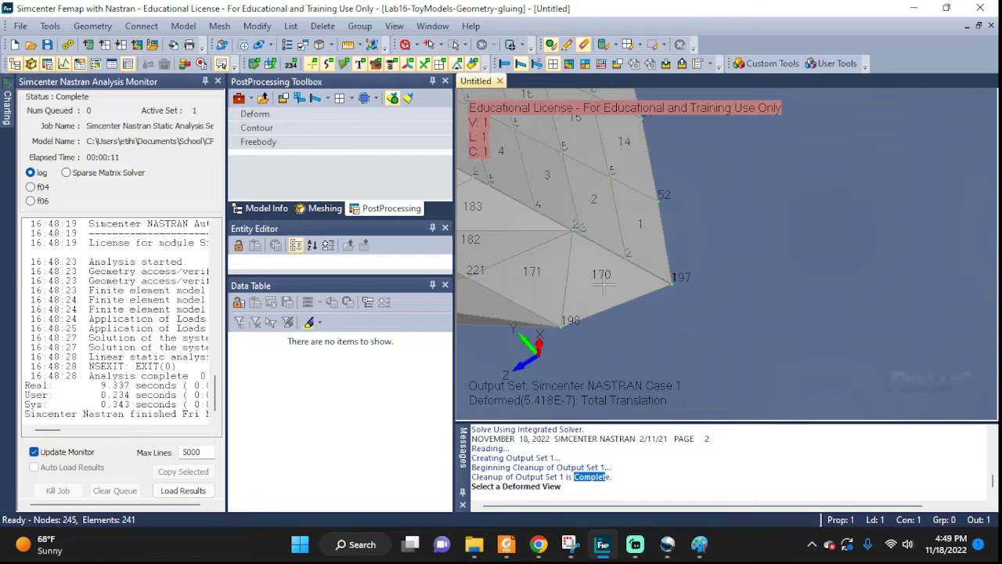
middle_click_drag(585, 274, 801, 314)
middle_click_drag(708, 300, 794, 308)
scroll(577, 172, "down", 5)
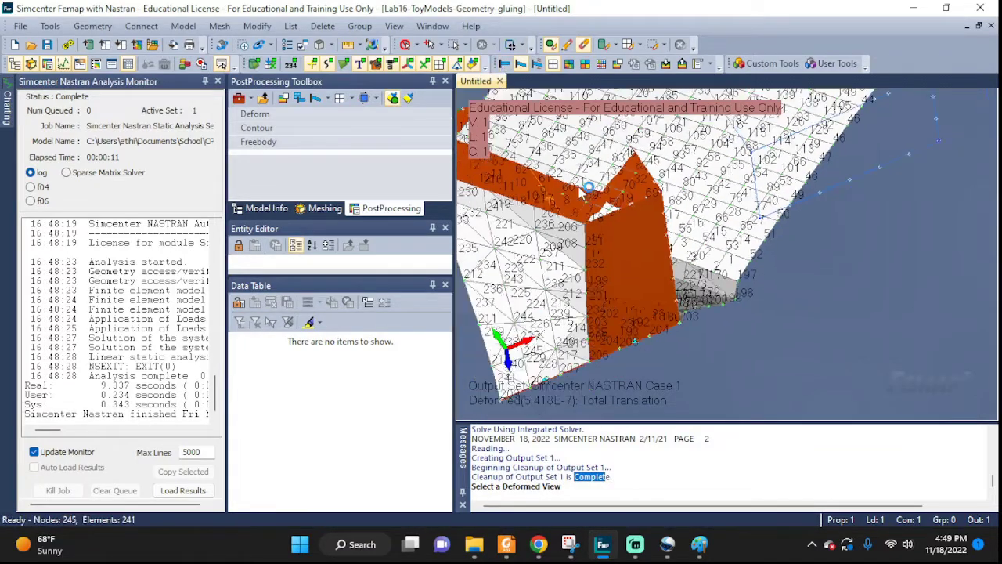
middle_click_drag(607, 203, 606, 278, "ctrl")
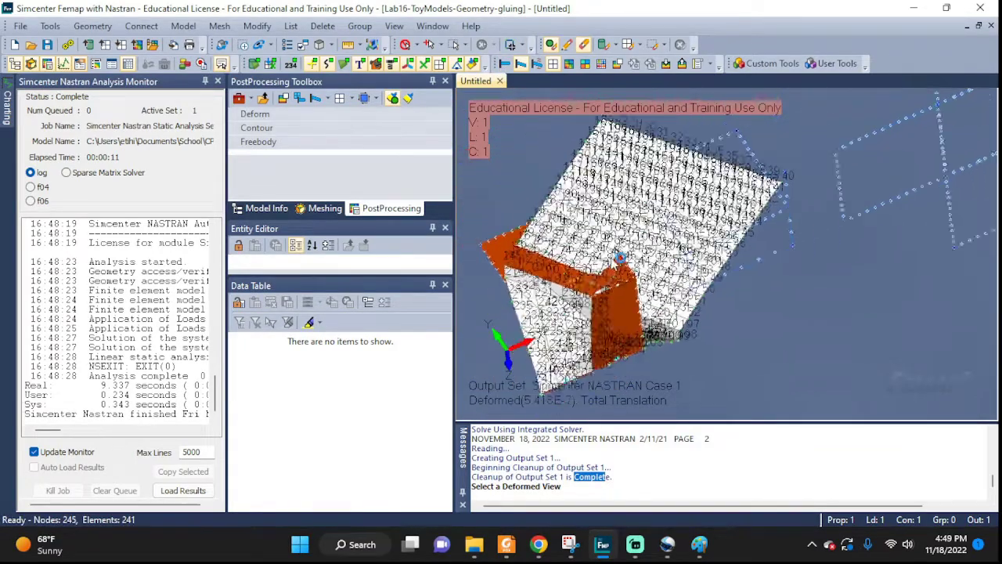
Animate the total translation of the glued plates and close the Simcenter Nastran Analysis Monitor.
left_click(540, 65)
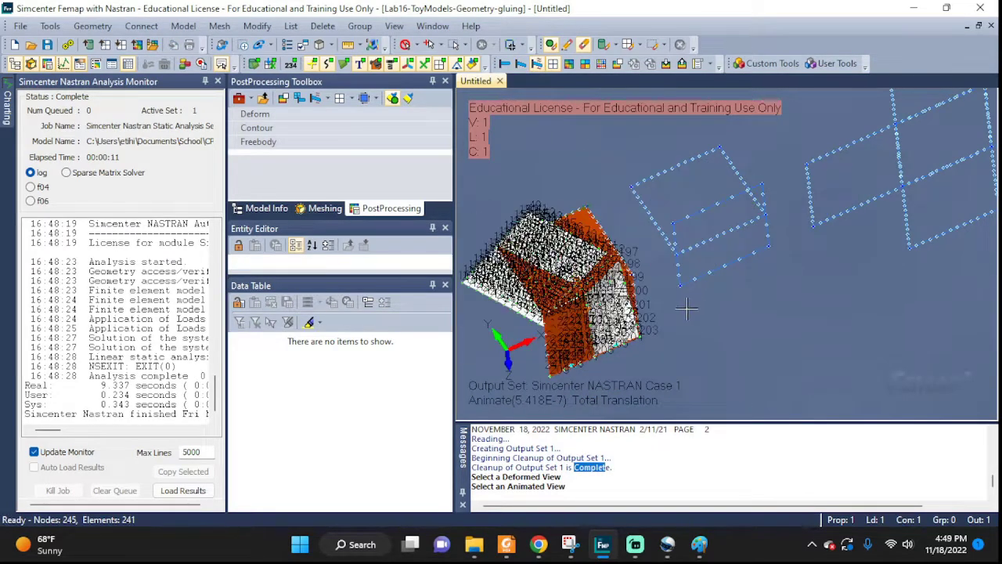
middle_click_drag(687, 308, 800, 270)
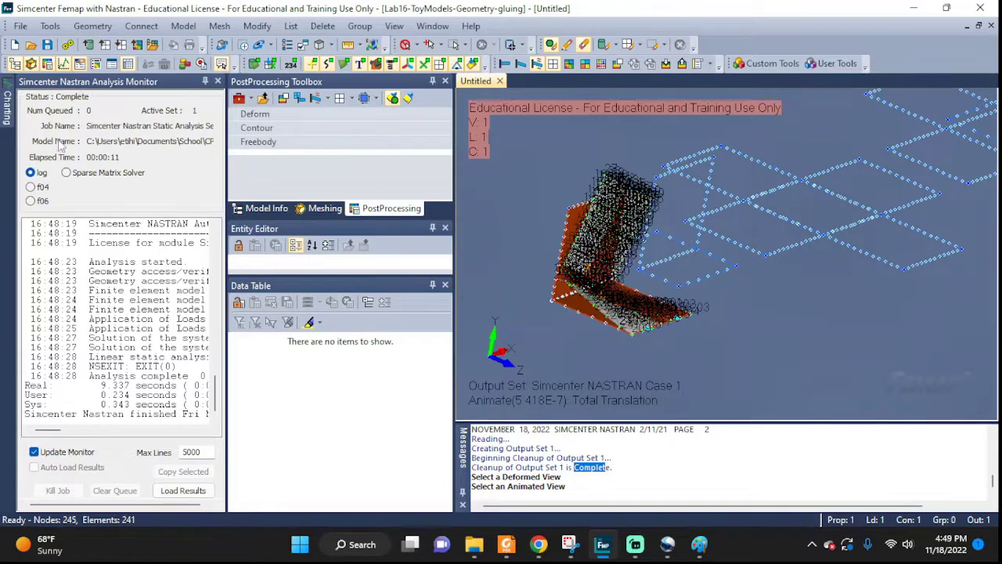
left_click(218, 81)
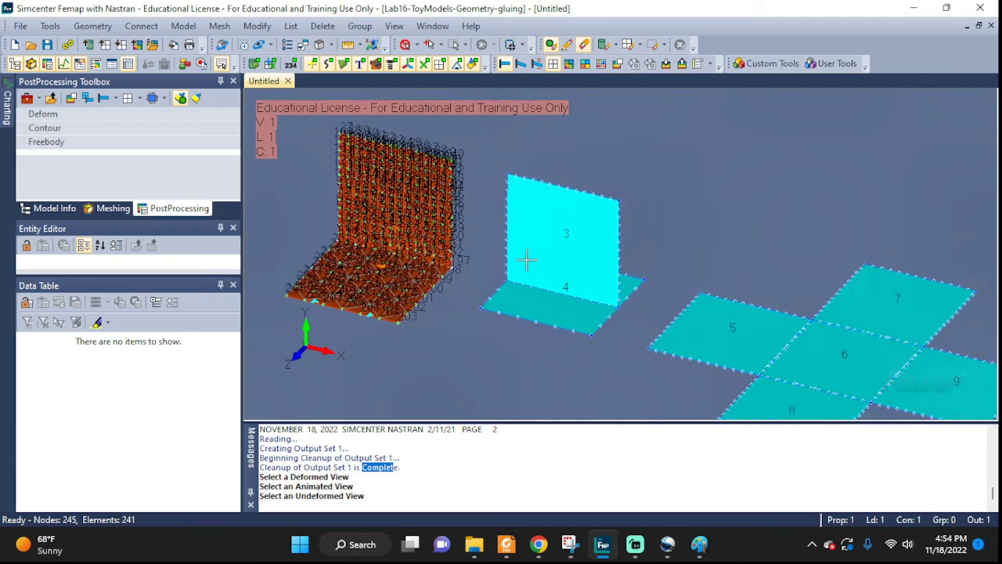
Mesh the vertical surface 3 of the second toy model with Tri elements using the MYplate property.
left_click(220, 26)
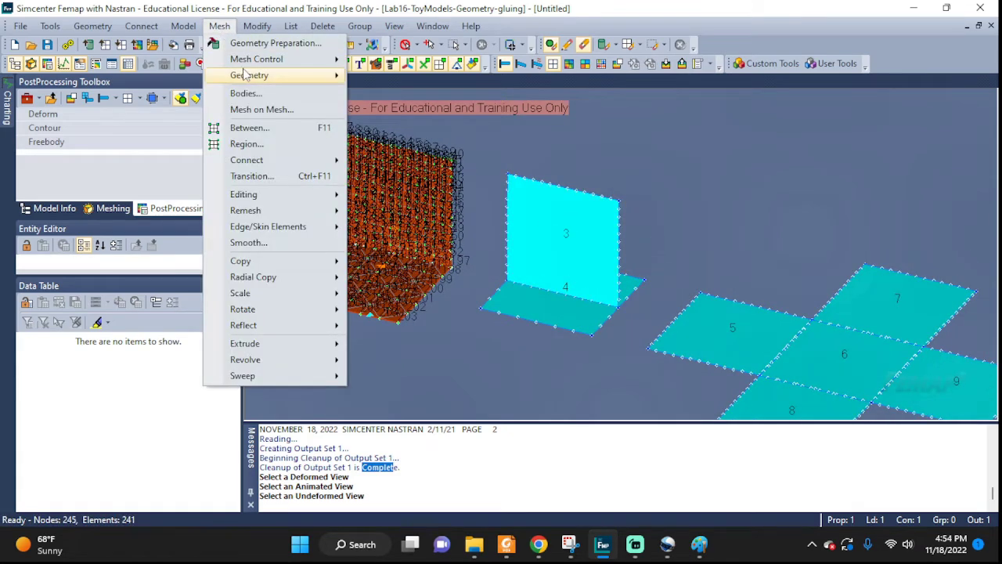
mouse_move(246, 63)
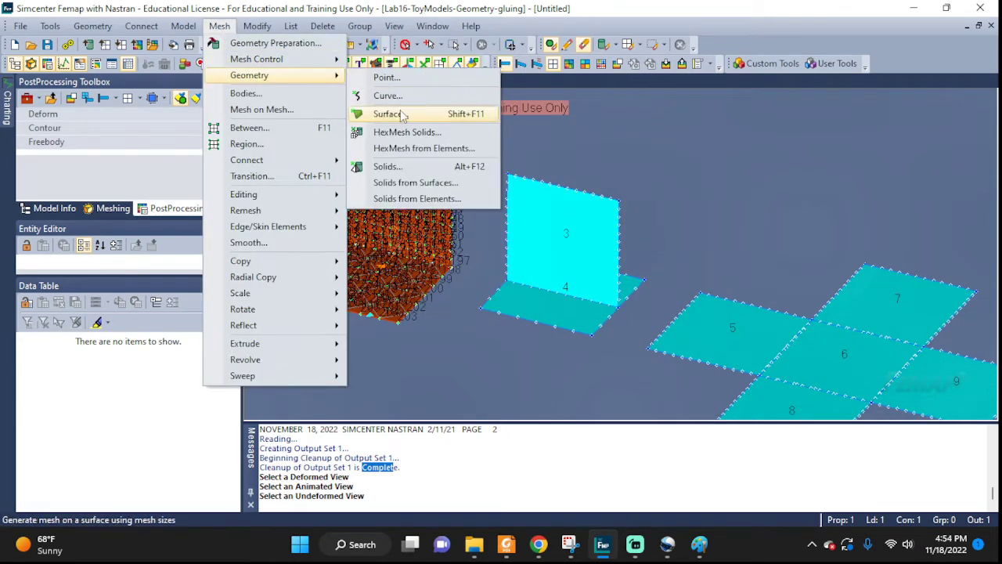
left_click(387, 110)
left_click(462, 194)
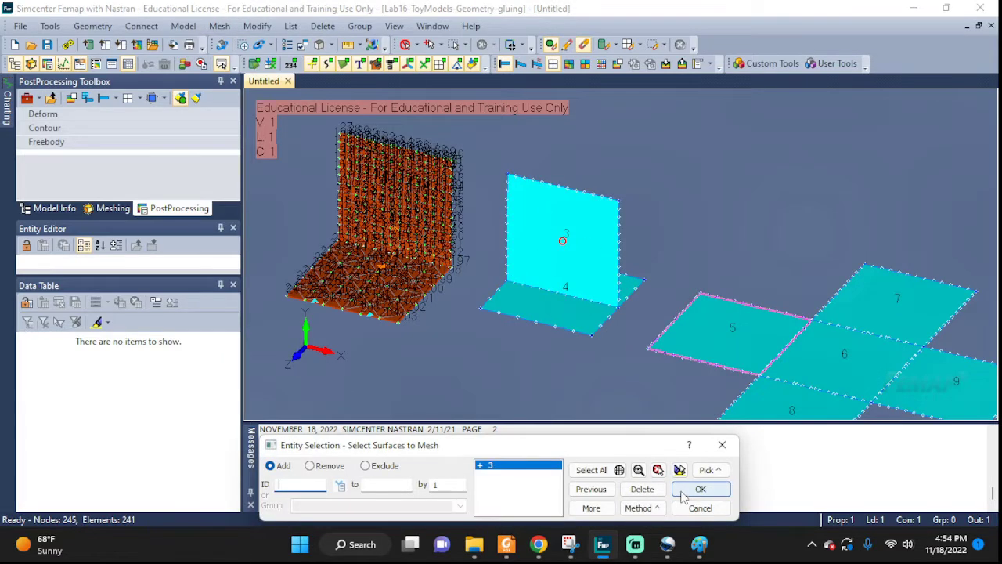
left_click(692, 488)
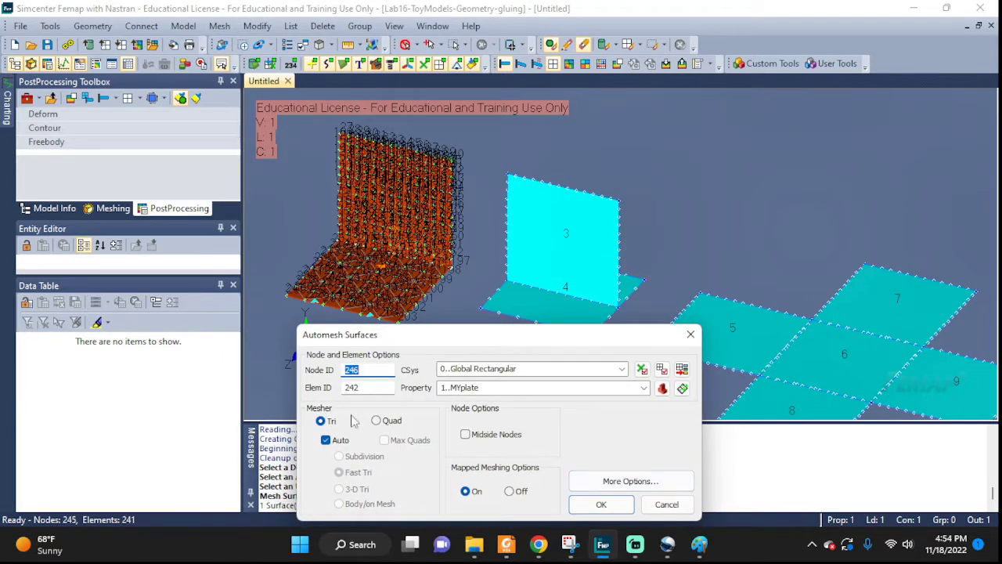
left_click(601, 505)
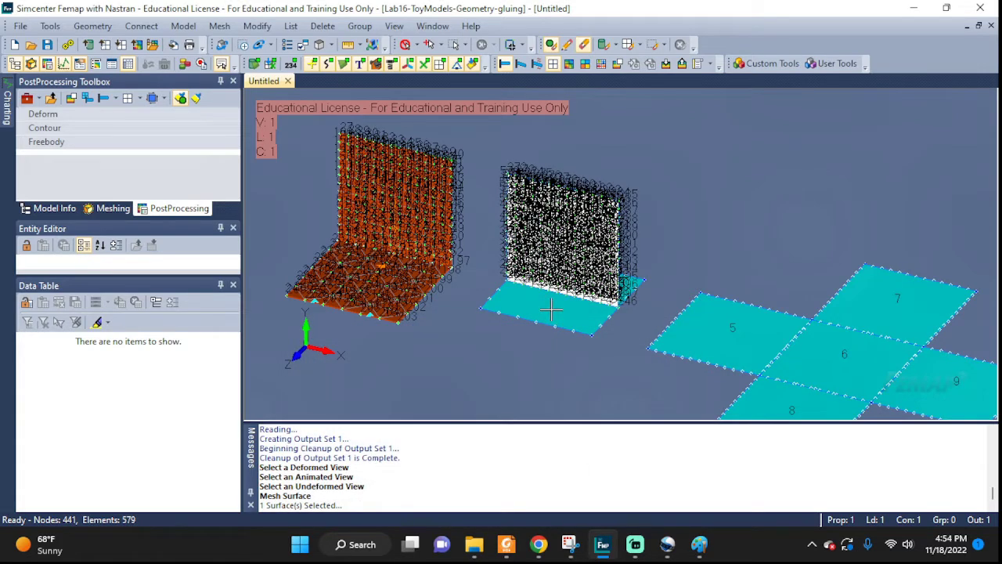
Mesh the horizontal surface 4 of the second toy model with Quad elements using the MYplate property.
left_click(219, 26)
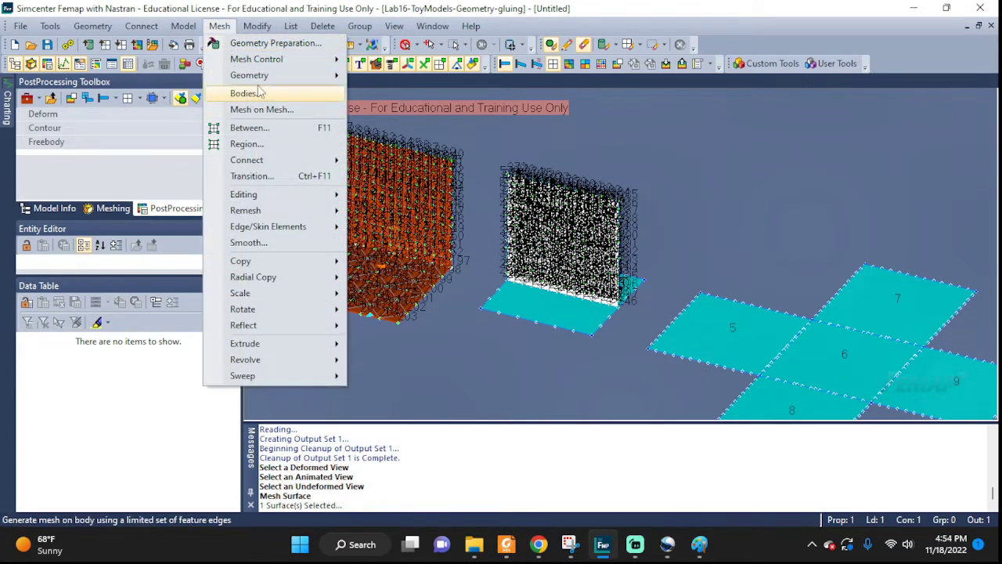
mouse_move(332, 77)
left_click(390, 113)
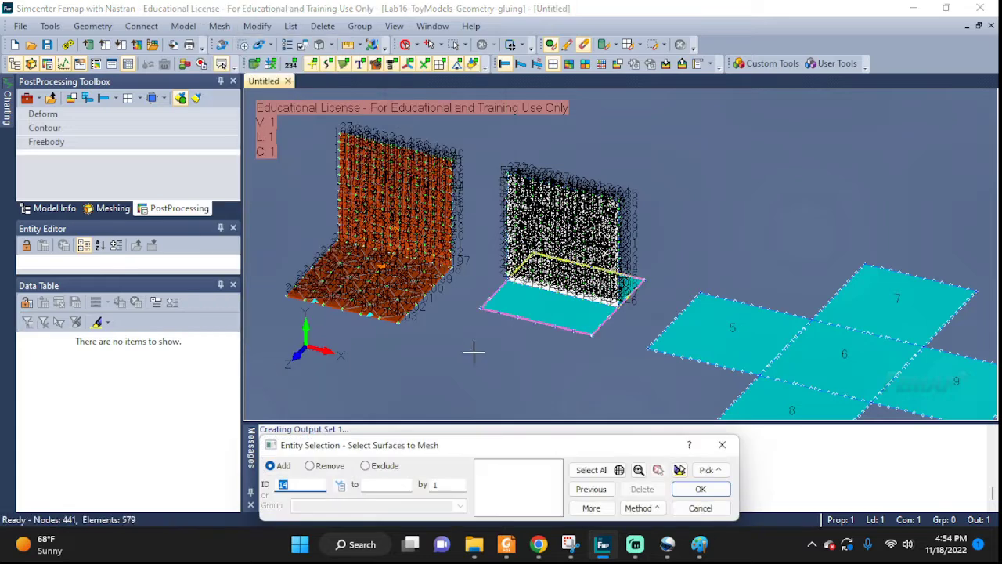
left_click(562, 307)
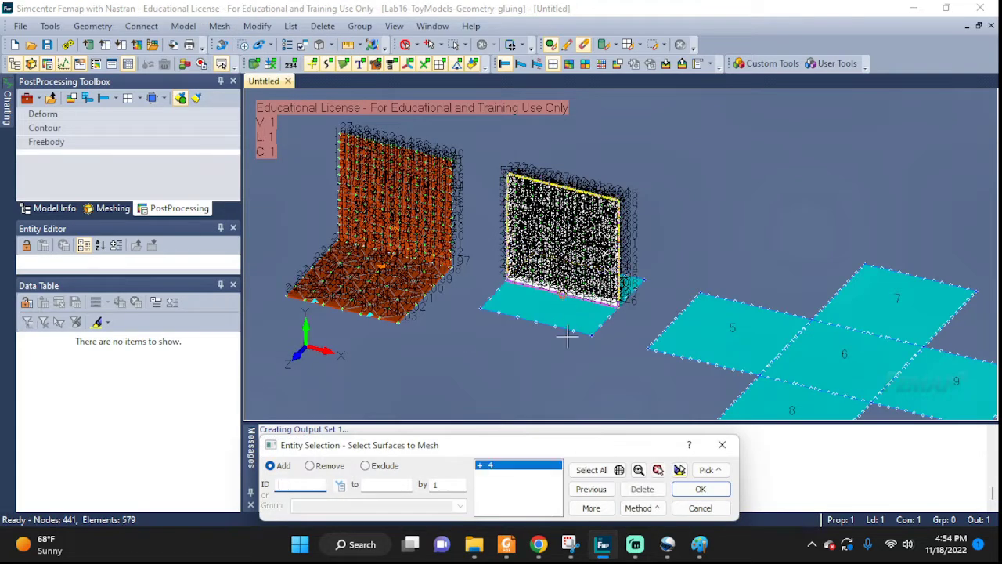
left_click(694, 491)
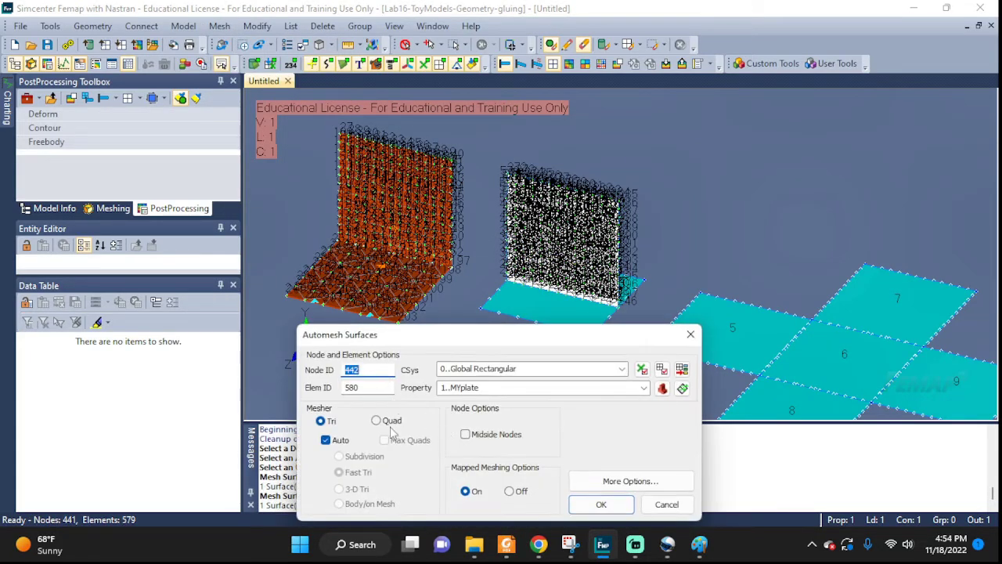
left_click(389, 422)
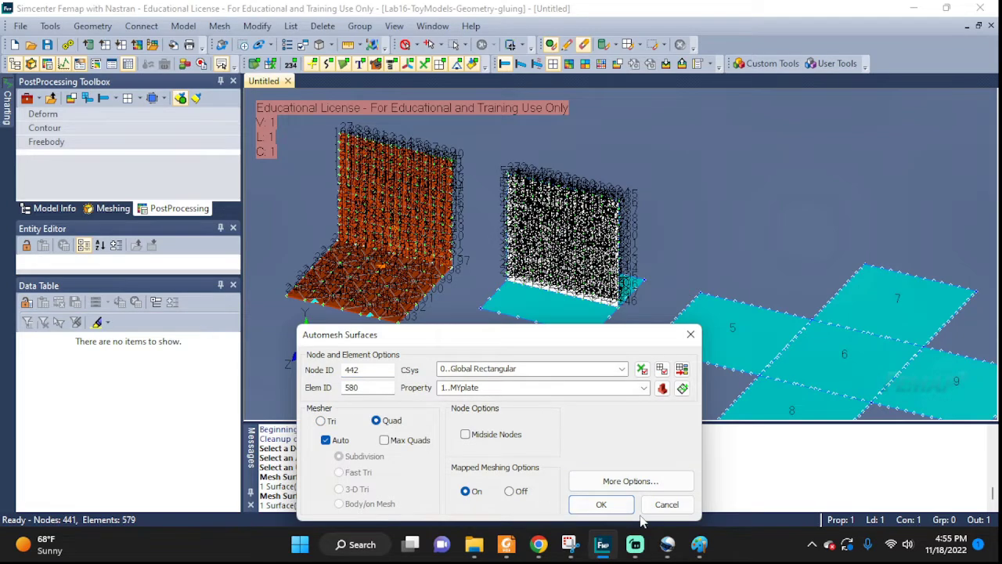
left_click(600, 504)
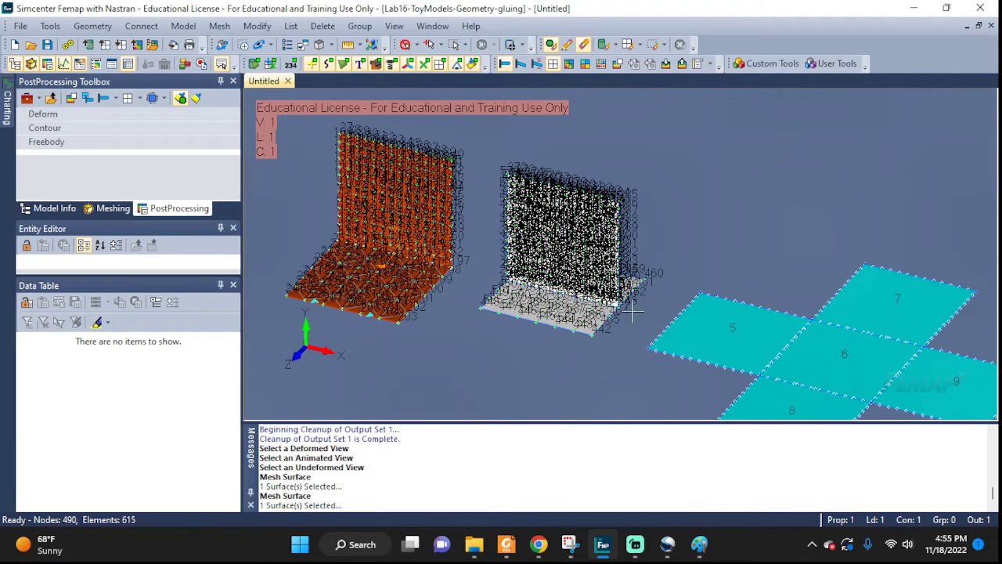
Examine how the nodes and elements of the tri and quad meshes line up where the vertical plate meets the base plate.
scroll(634, 313, "up", 5)
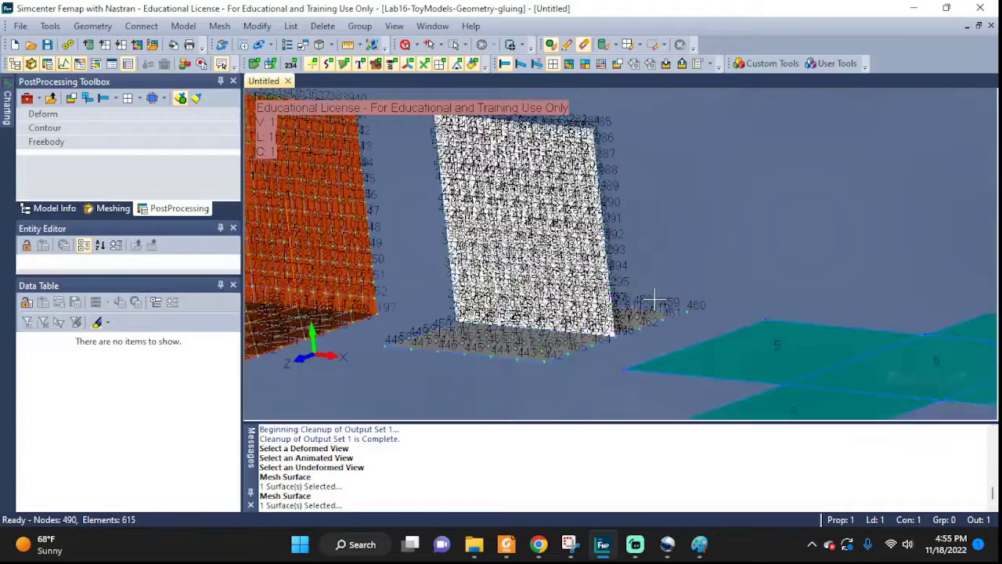
middle_click_drag(655, 299, 684, 314)
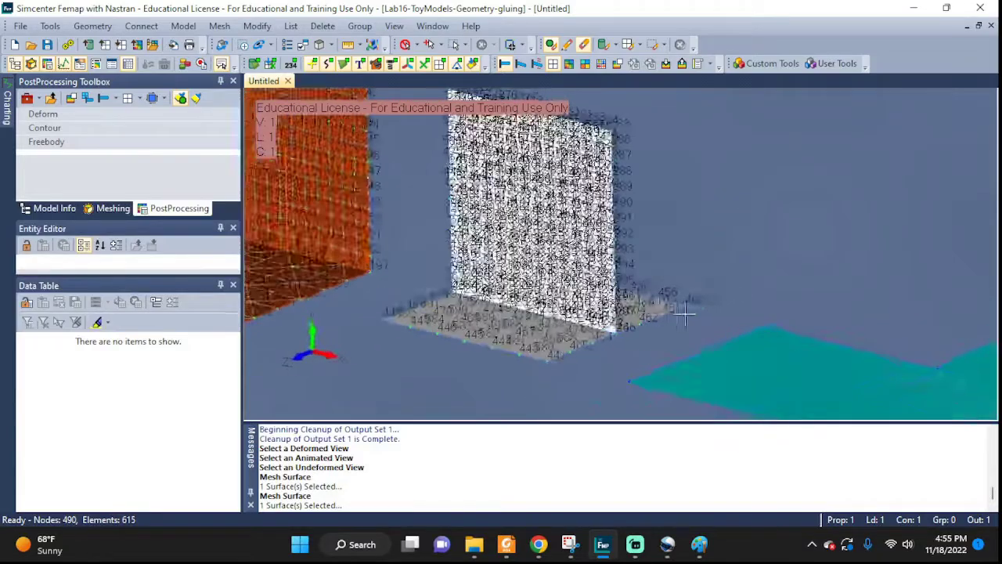
scroll(684, 314, "up", 5)
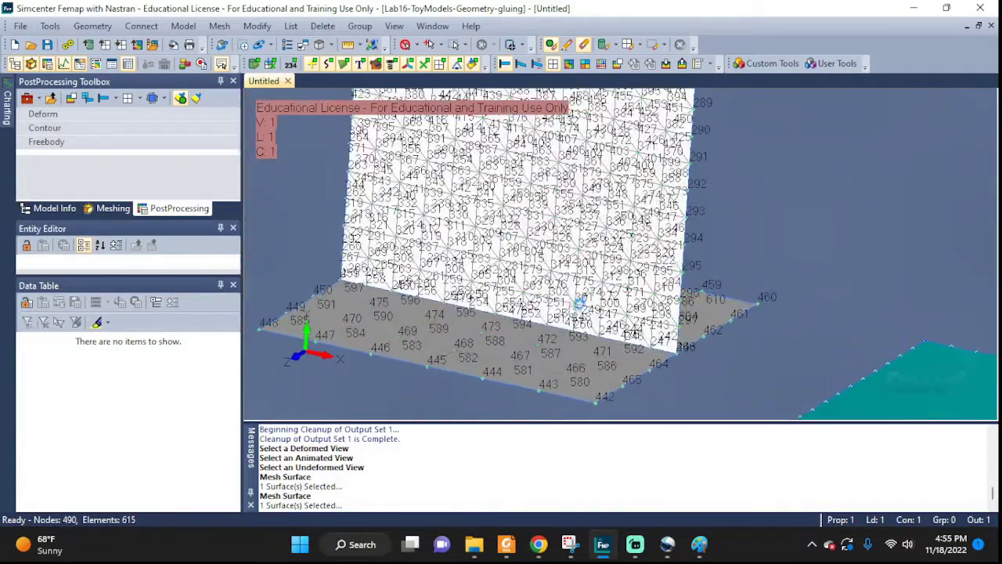
scroll(579, 303, "up", 6)
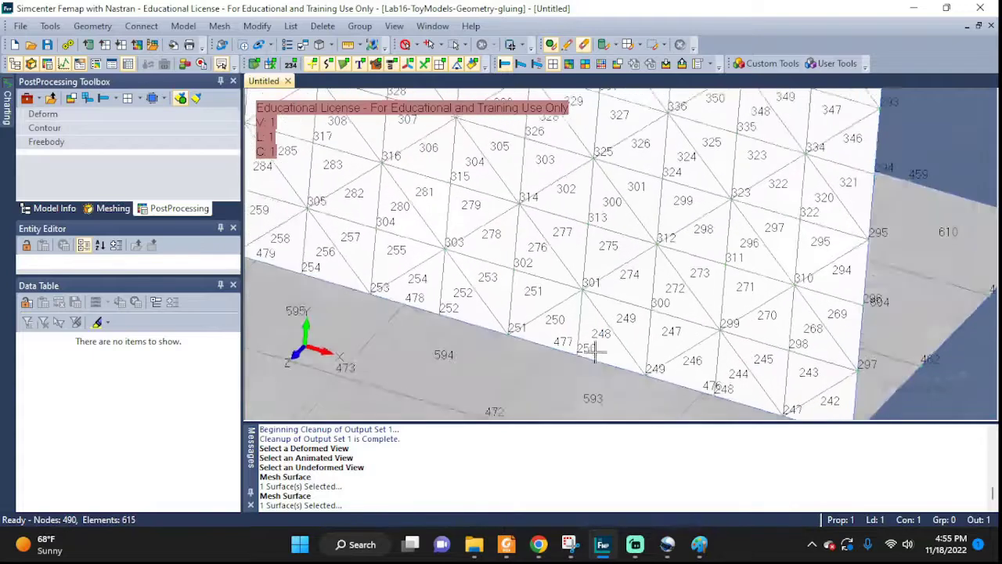
middle_click_drag(595, 353, 593, 382)
scroll(595, 380, "down", 2)
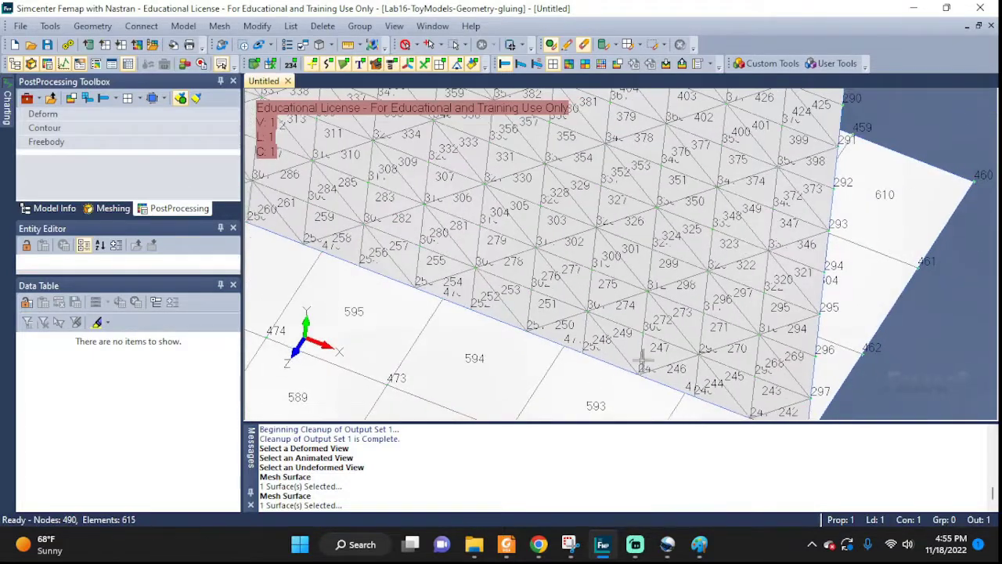
middle_click_drag(642, 362, 674, 339, "ctrl")
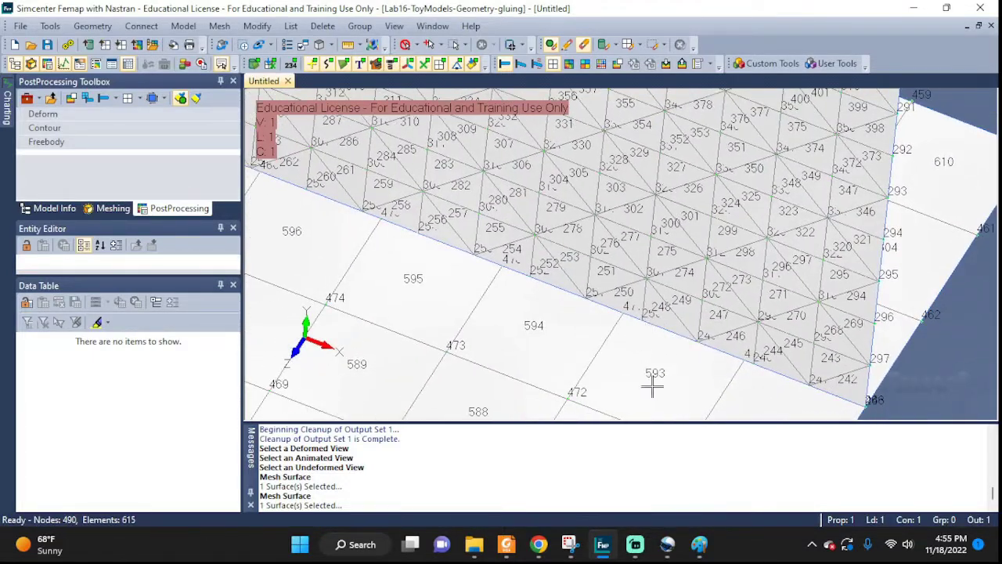
middle_click_drag(732, 376, 759, 361)
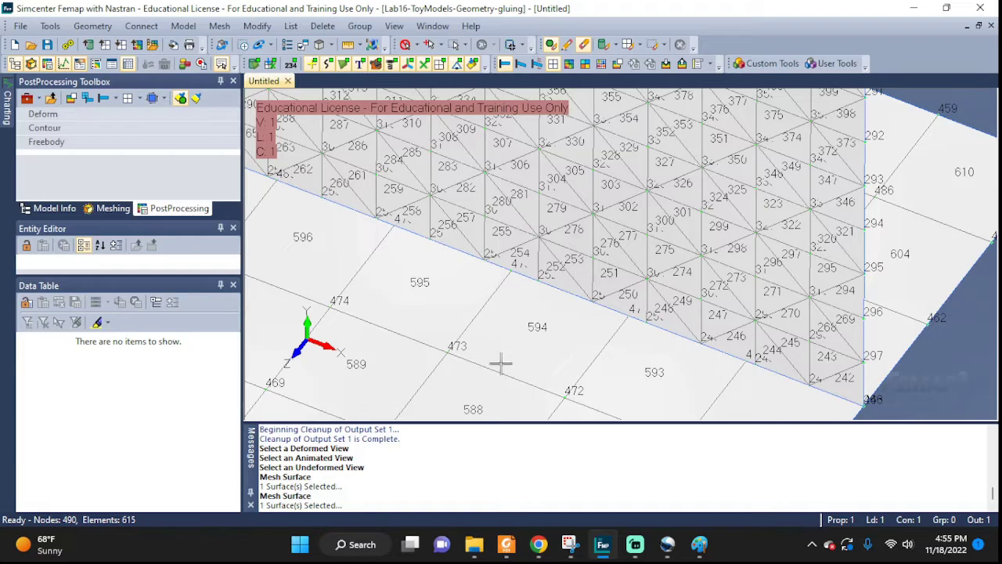
scroll(750, 344, "down", 5)
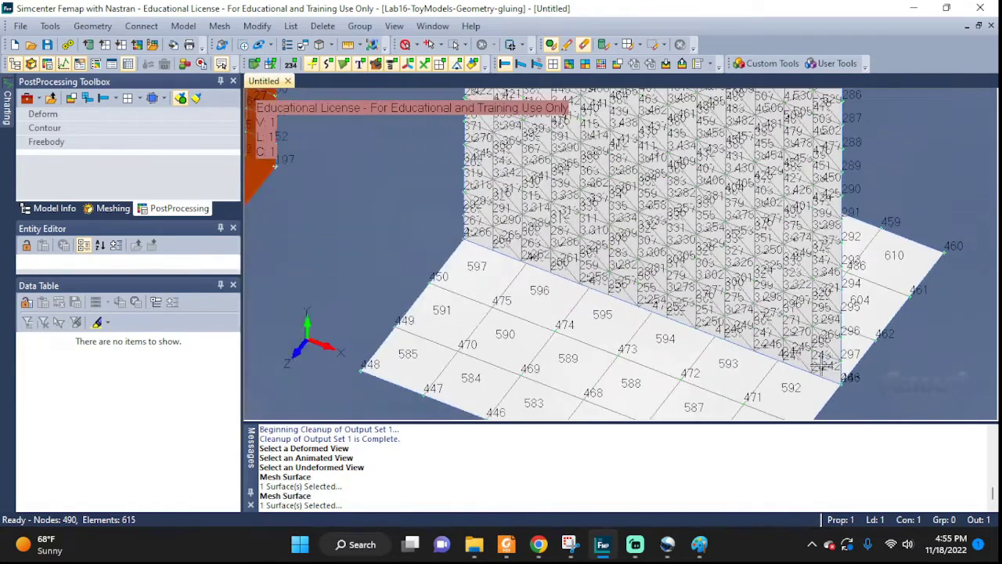
Glue surfaces 3 and 4 of the second toy model through automatic Edge-Face connection detection with a tolerance of 1.2e-3.
middle_click_drag(765, 328, 789, 361)
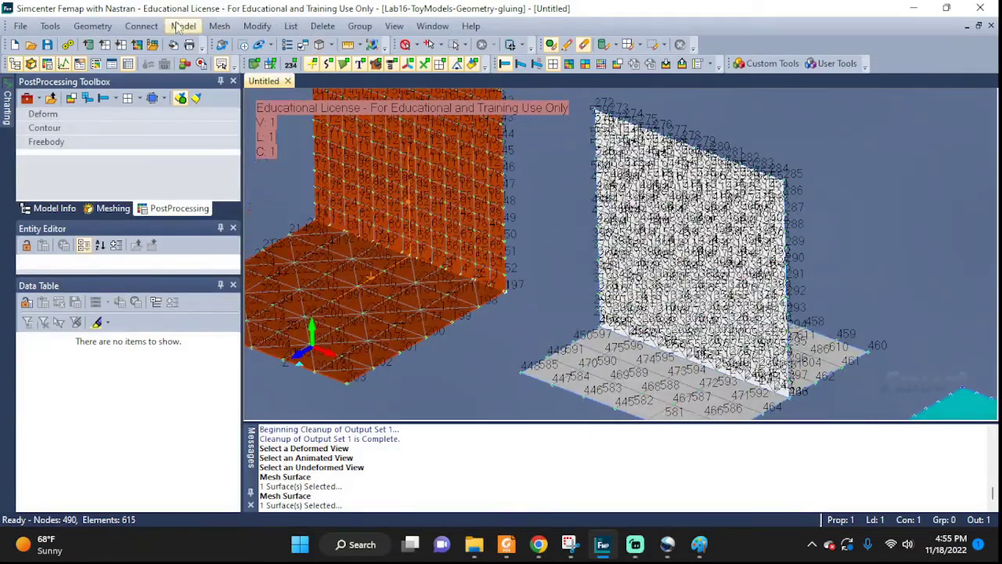
left_click(143, 25)
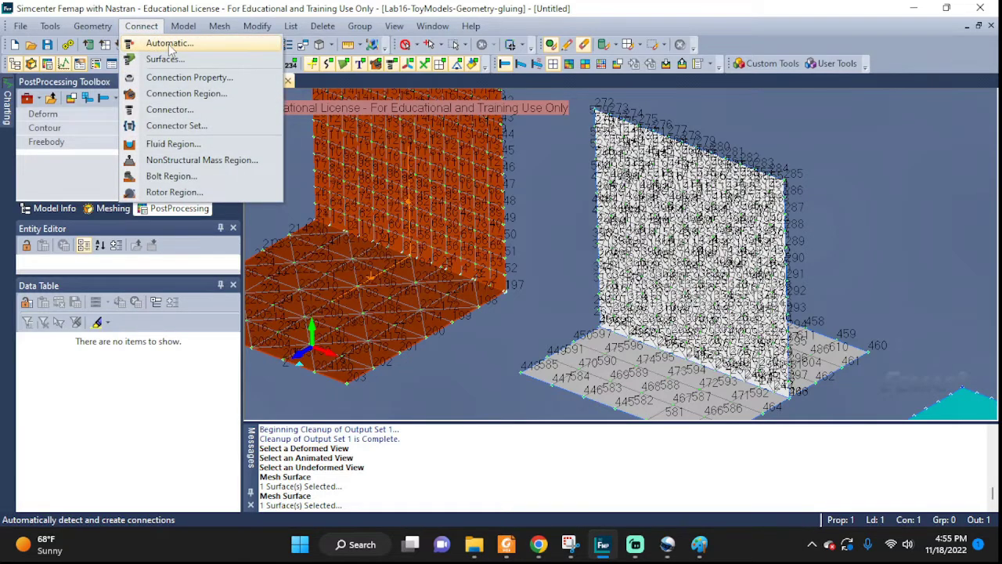
left_click(169, 43)
left_click(701, 394)
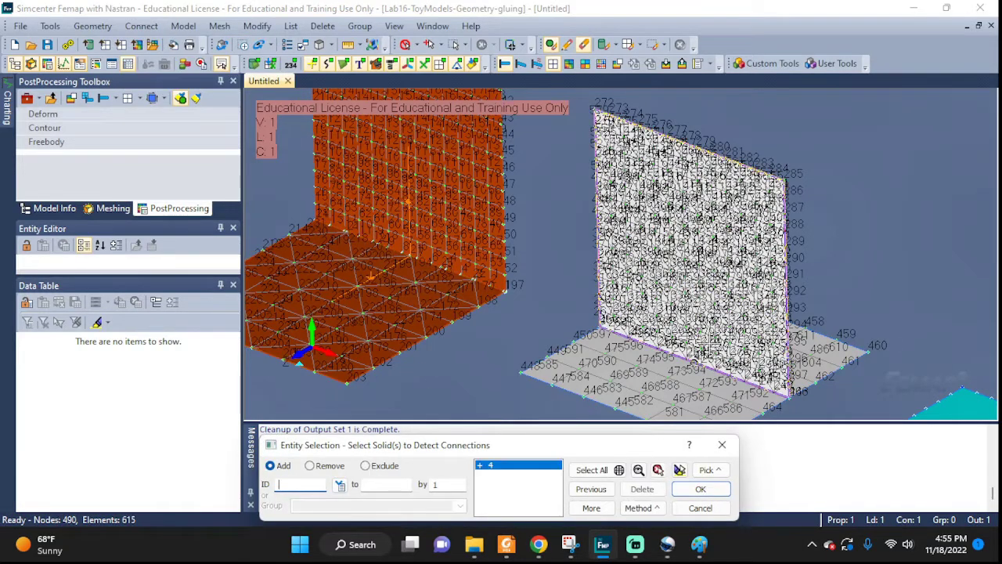
left_click(696, 260)
left_click(698, 492)
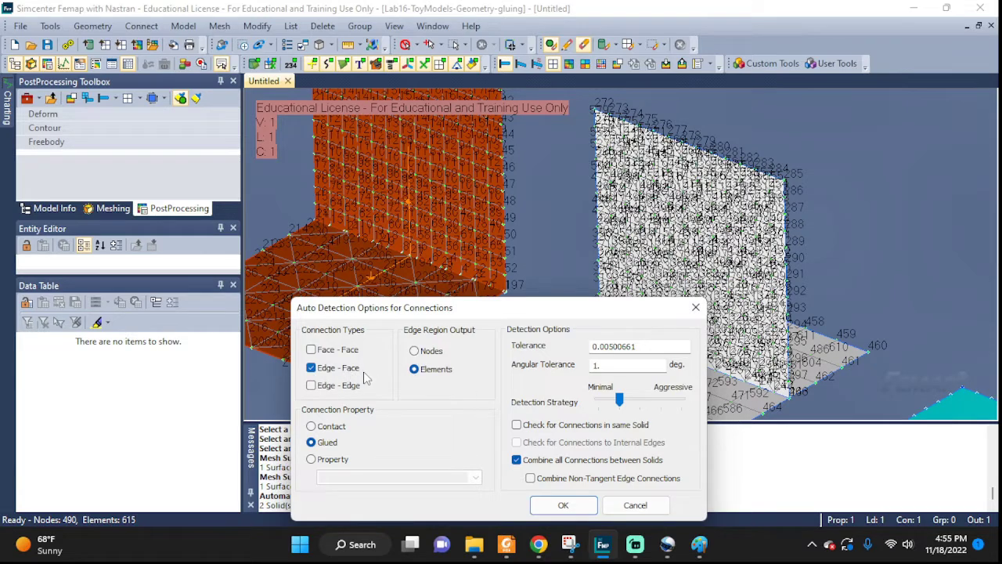
left_click_drag(654, 344, 548, 353)
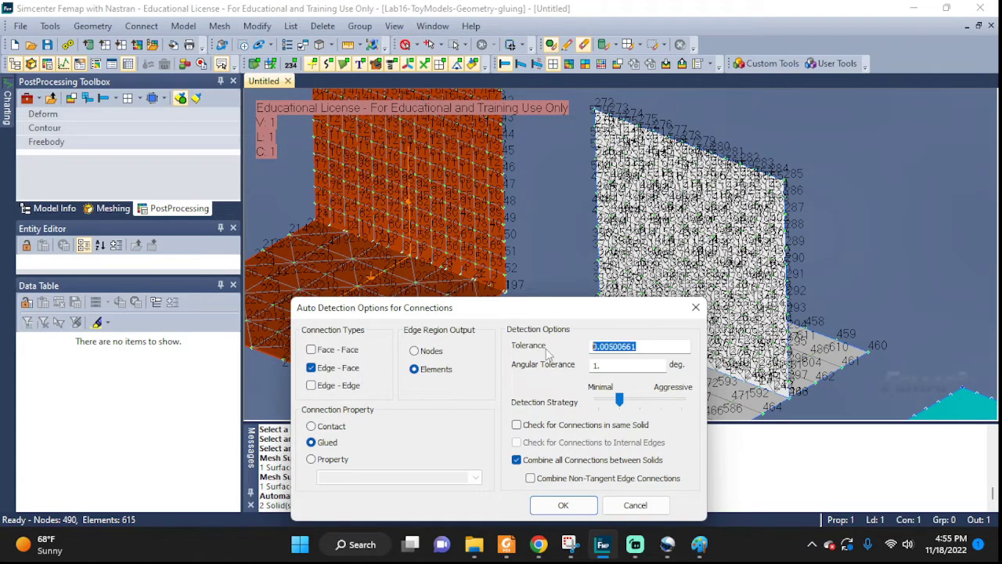
type("1.2e-3")
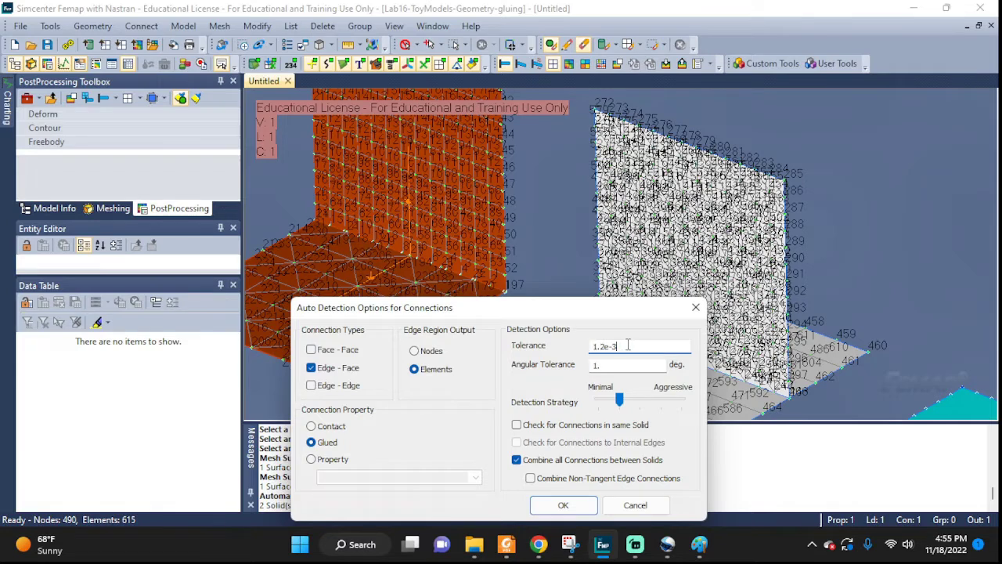
left_click(562, 506)
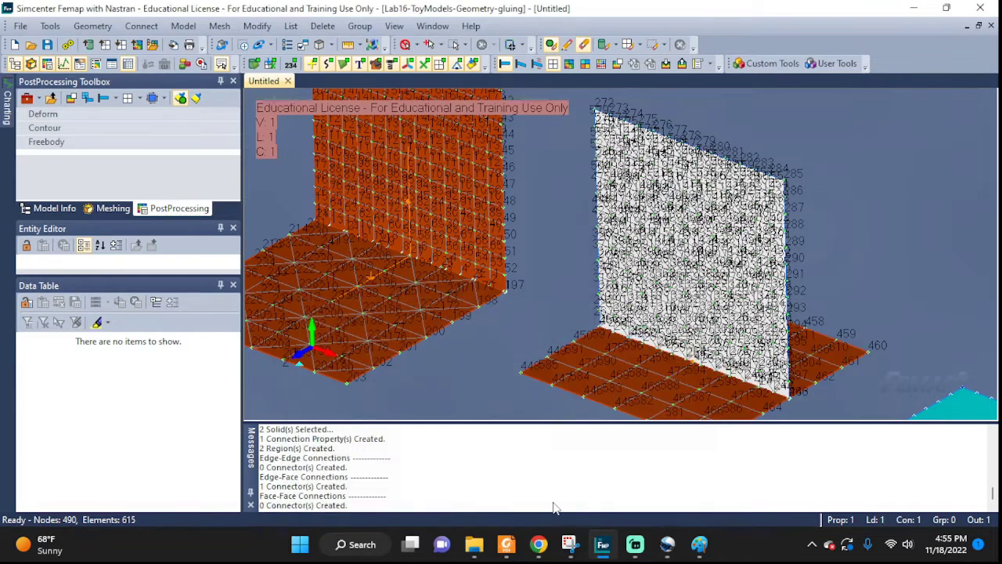
left_click(706, 507)
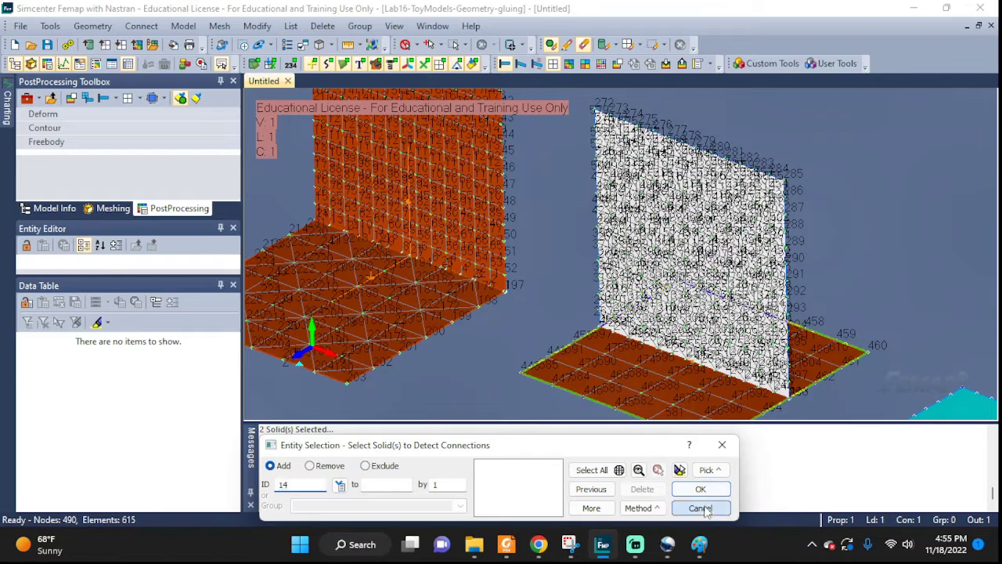
Examine the glued joint where the tri-meshed vertical plate meets the quad-meshed base plate.
scroll(731, 373, "up", 4)
scroll(682, 378, "up", 5)
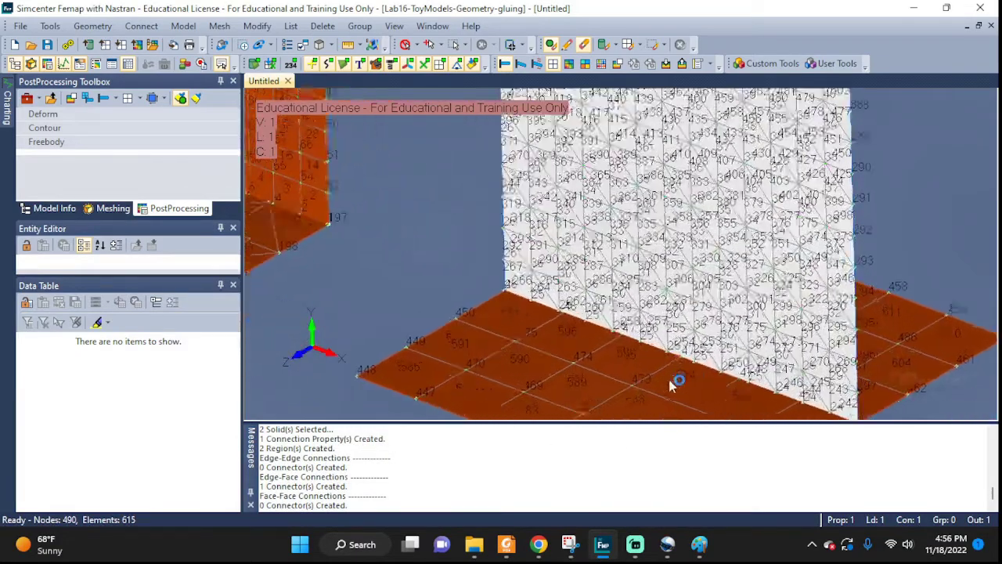
scroll(702, 373, "up", 3)
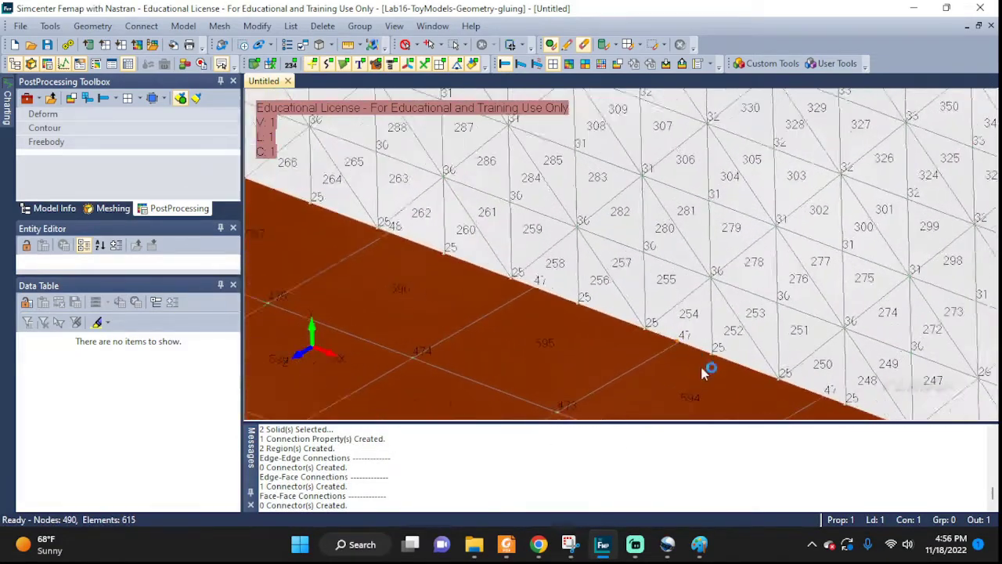
scroll(681, 337, "down", 8)
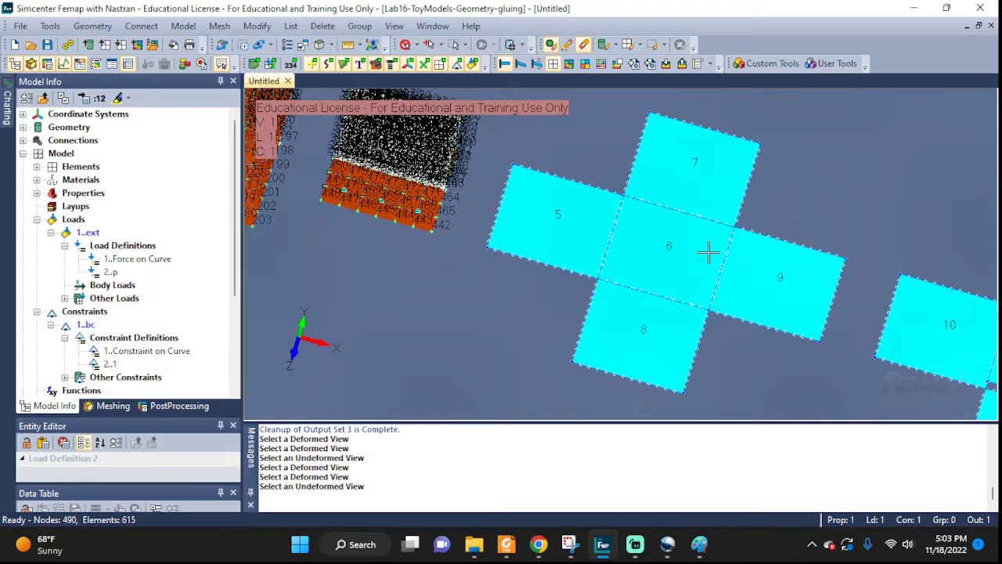
Mesh surface 5 of the cross-shaped toy model with Quad elements using the MYplate property.
middle_click_drag(718, 250, 699, 274, "ctrl")
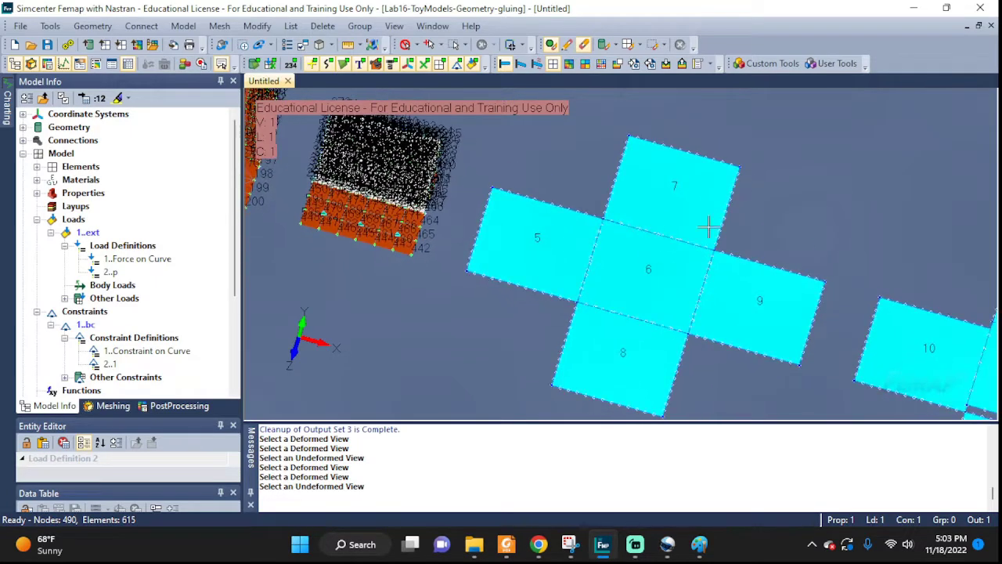
left_click(219, 26)
mouse_move(235, 59)
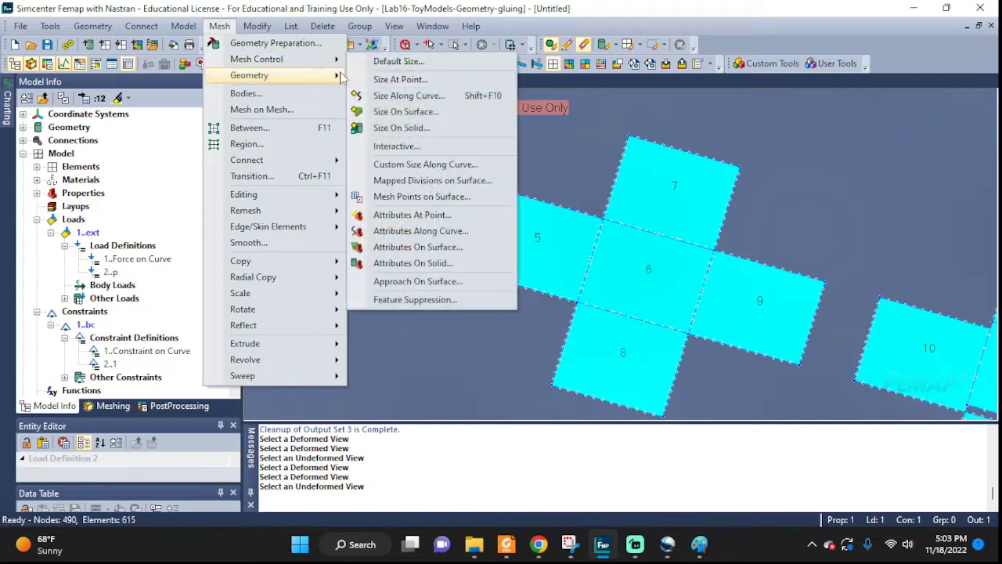
mouse_move(268, 78)
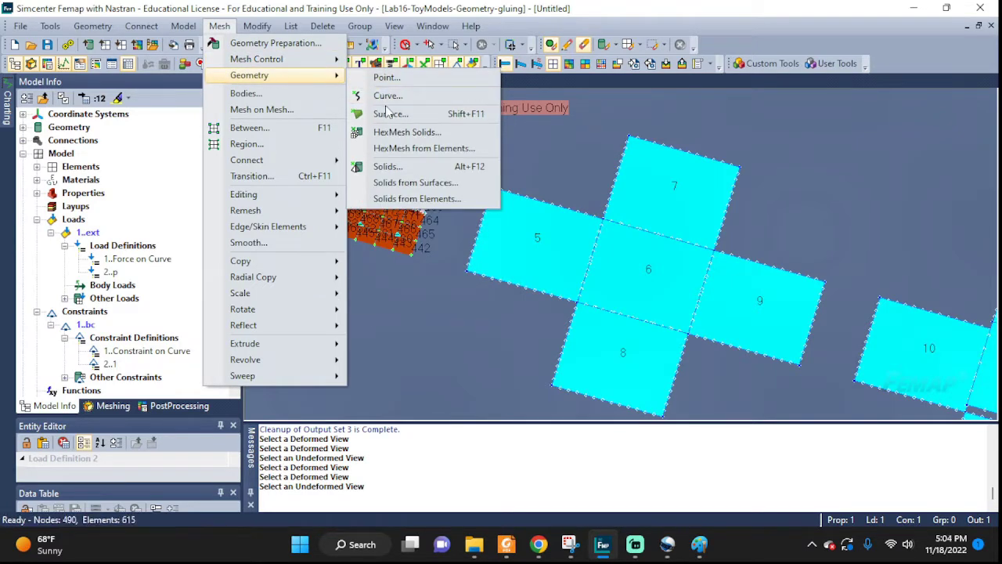
left_click(390, 114)
left_click(536, 242)
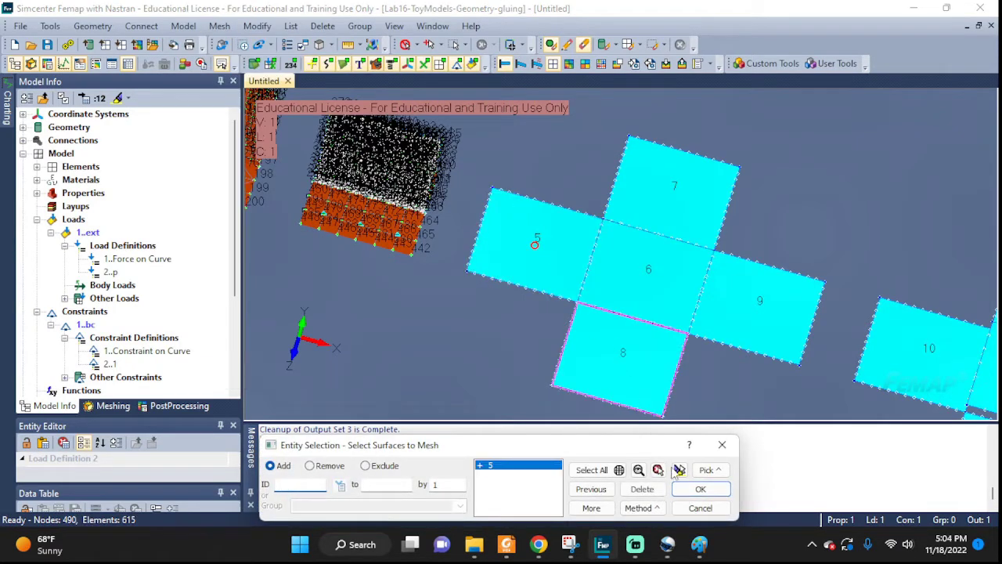
left_click(700, 489)
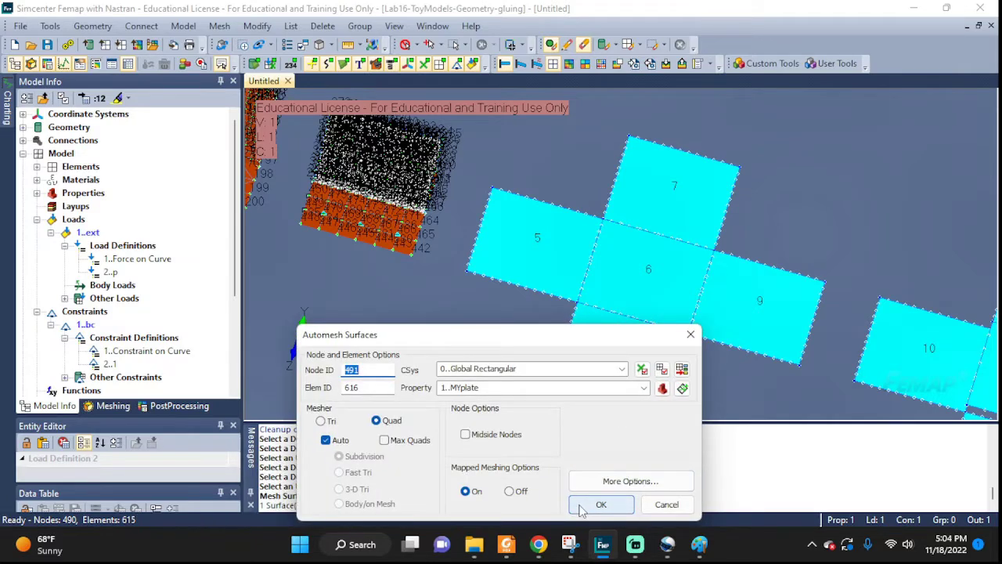
left_click(593, 505)
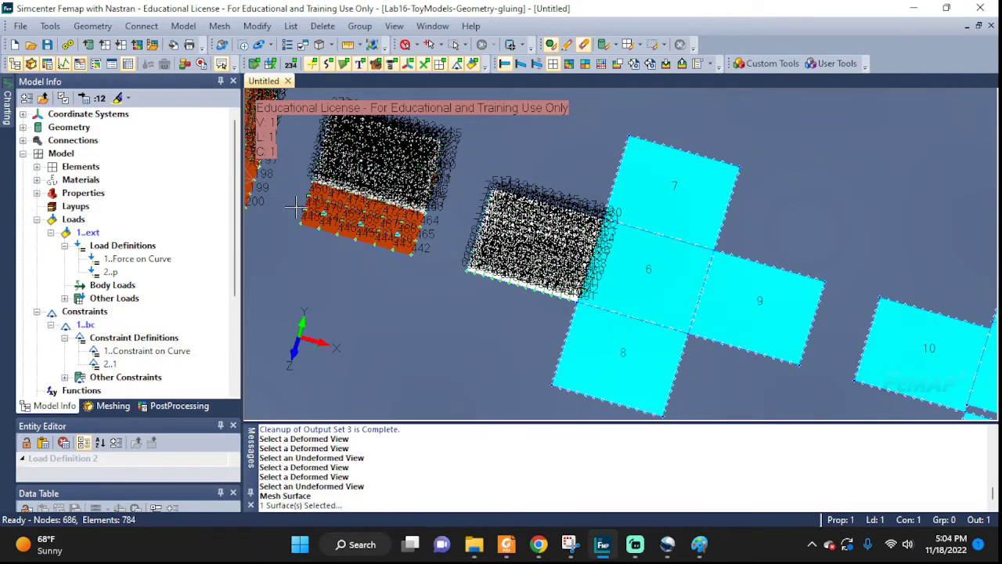
Mesh surface 9 of the cross-shaped toy model with Tri elements using the MYplate property.
left_click(219, 26)
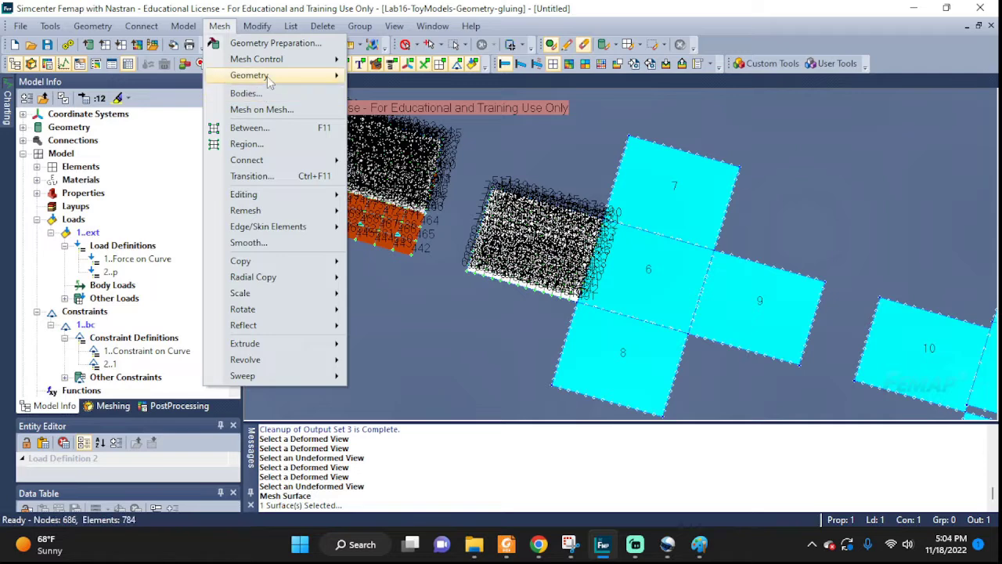
mouse_move(266, 75)
left_click(384, 114)
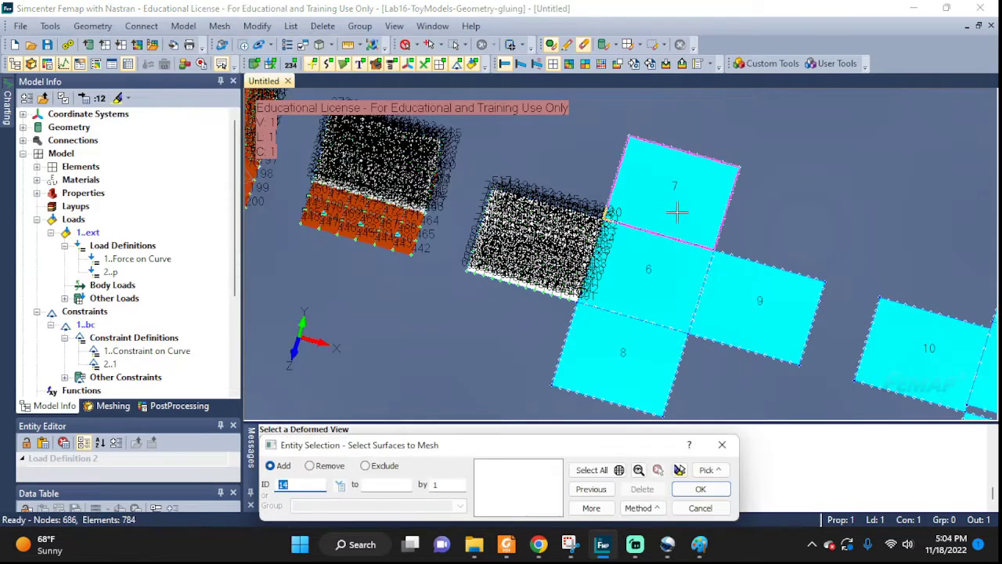
left_click(756, 307)
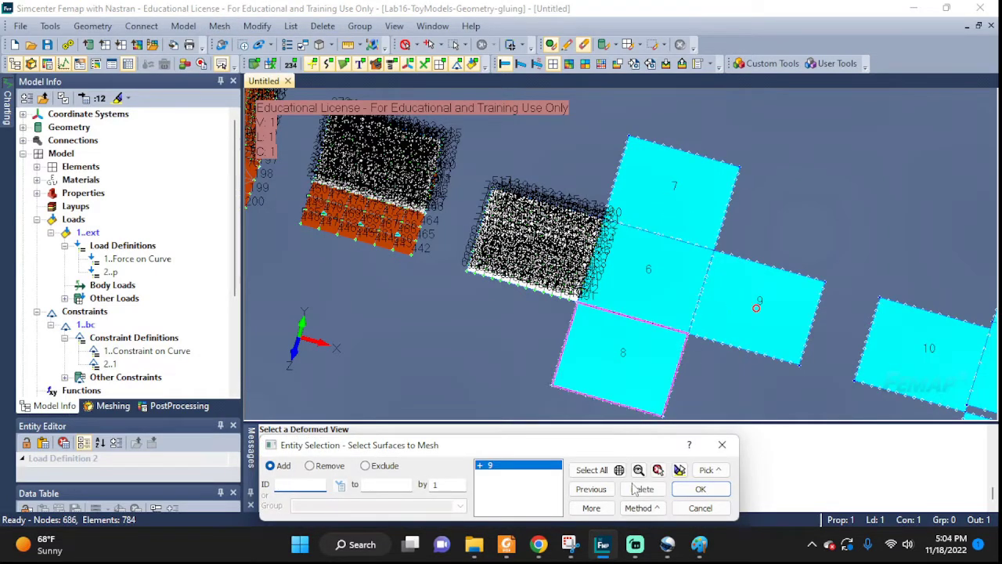
left_click(709, 489)
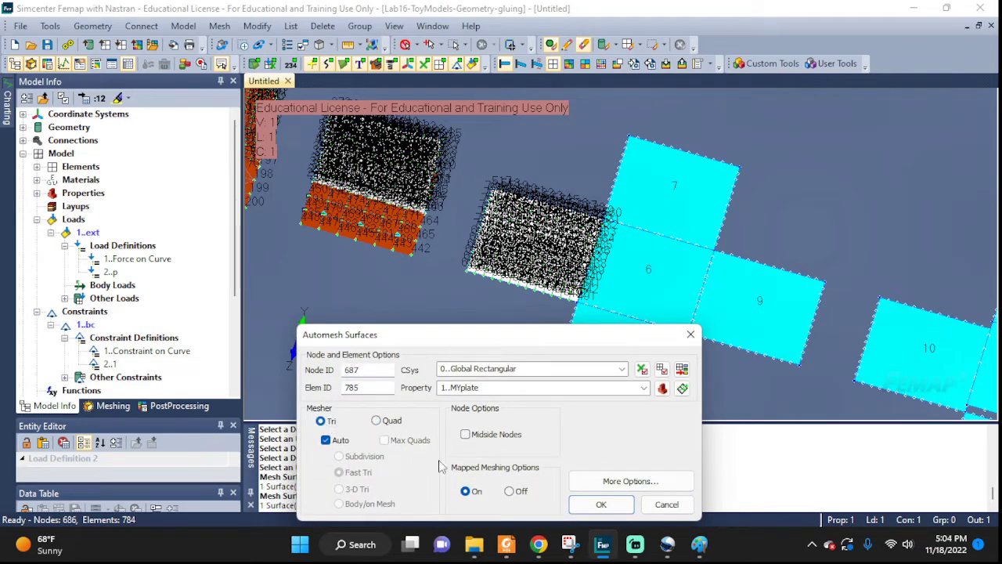
left_click(600, 505)
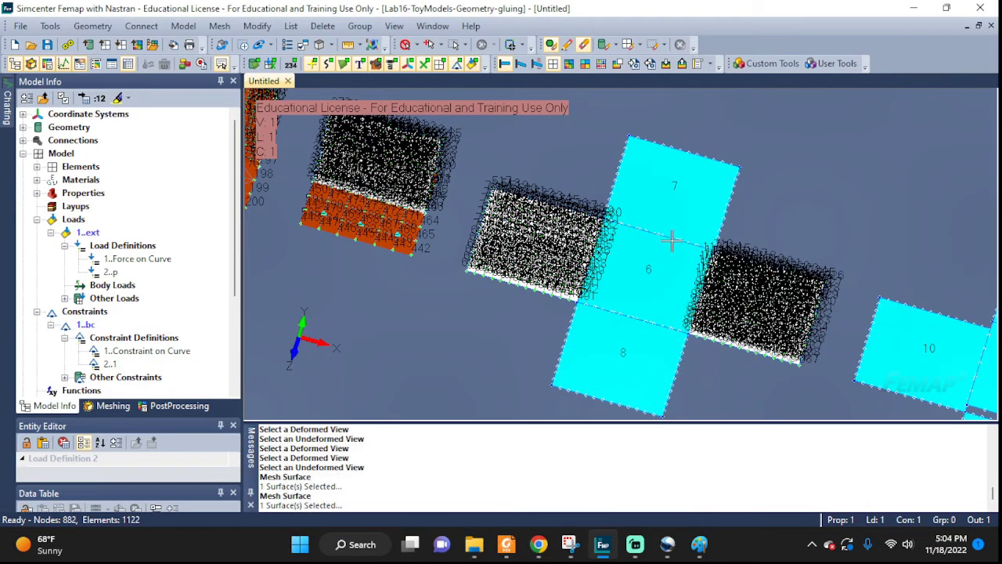
Mesh surfaces 7, 6 and 8 of the cross-shaped toy model together with Tri elements using the MYplate property.
left_click(219, 26)
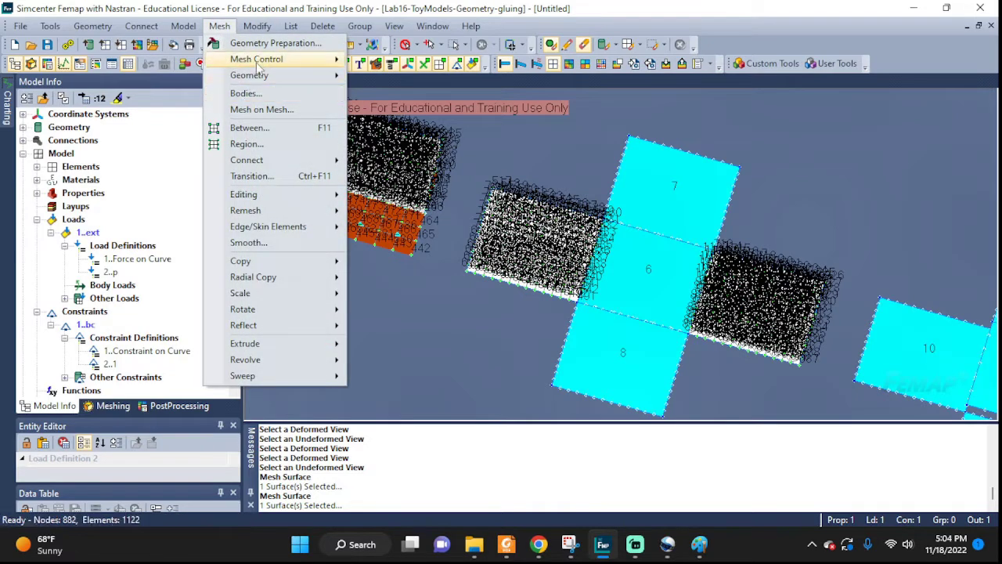
mouse_move(258, 61)
left_click(391, 112)
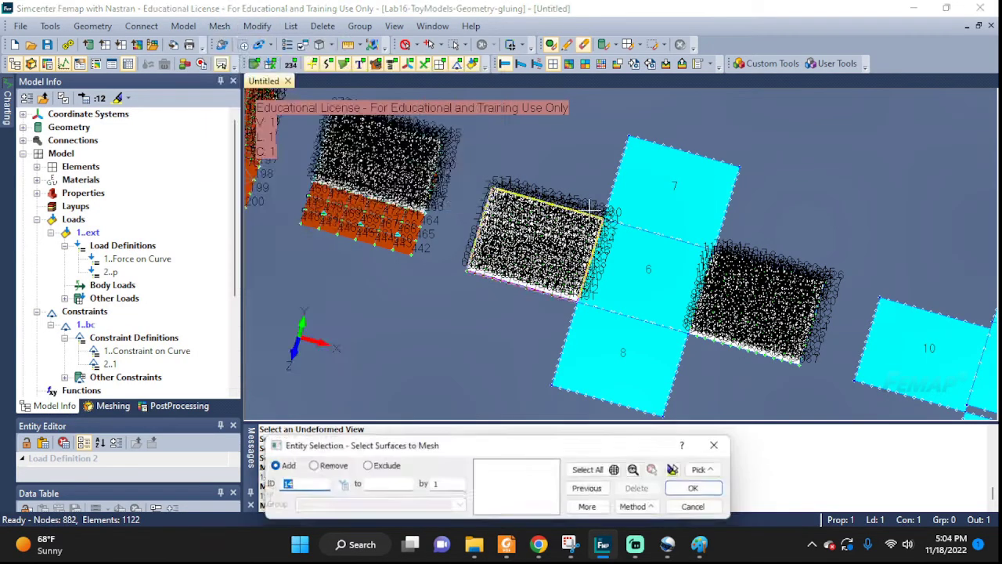
left_click(673, 241)
left_click(659, 274)
left_click(621, 384)
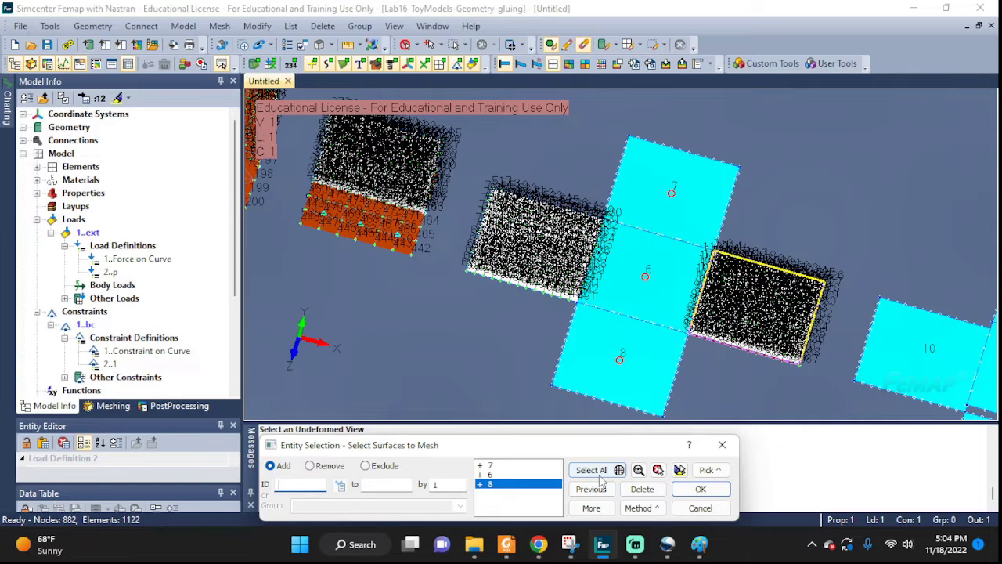
left_click(713, 494)
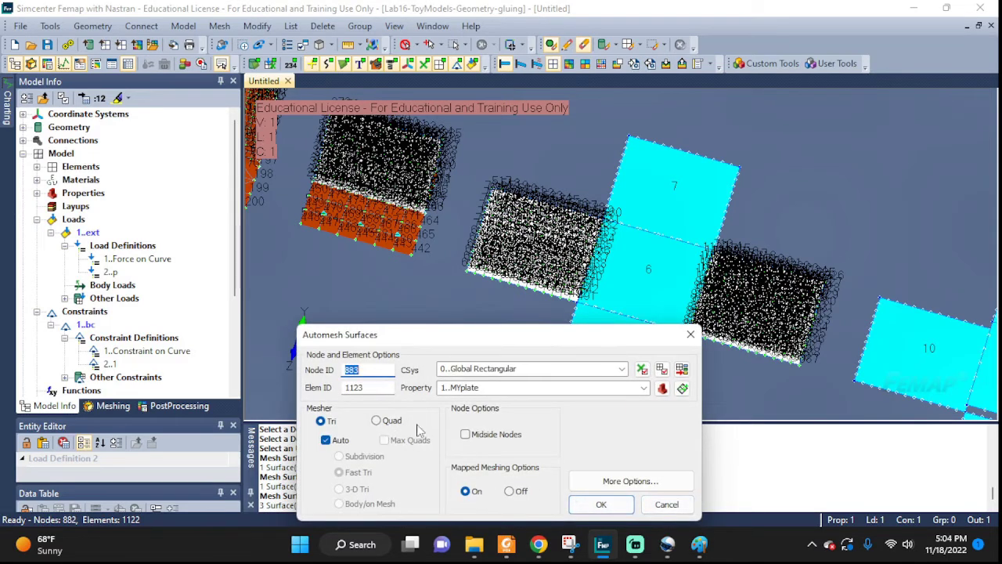
left_click(600, 505)
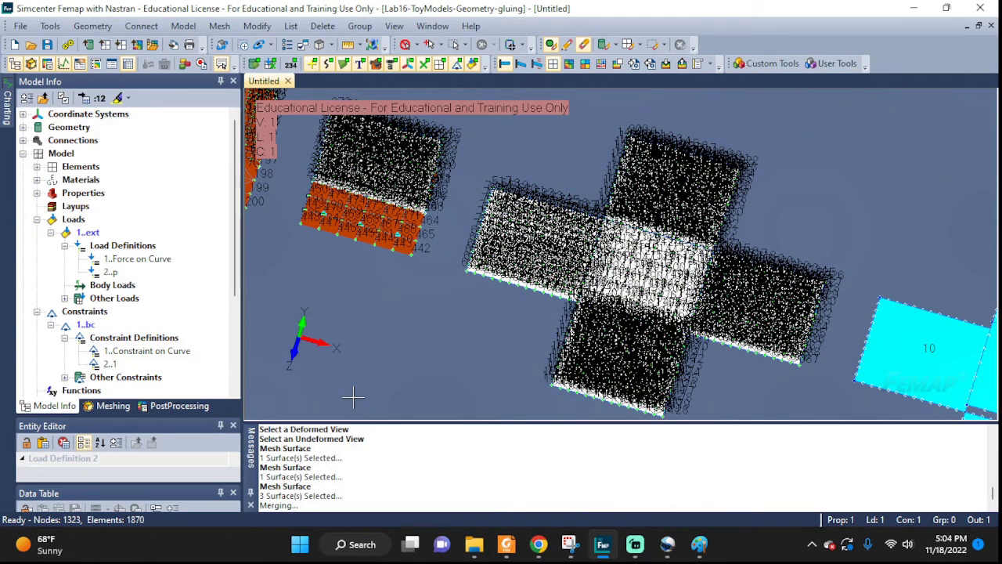
Examine how the nodes of the central surface 6 line up with those of surfaces 5 and 8 at their shared corner.
scroll(697, 325, "up", 5)
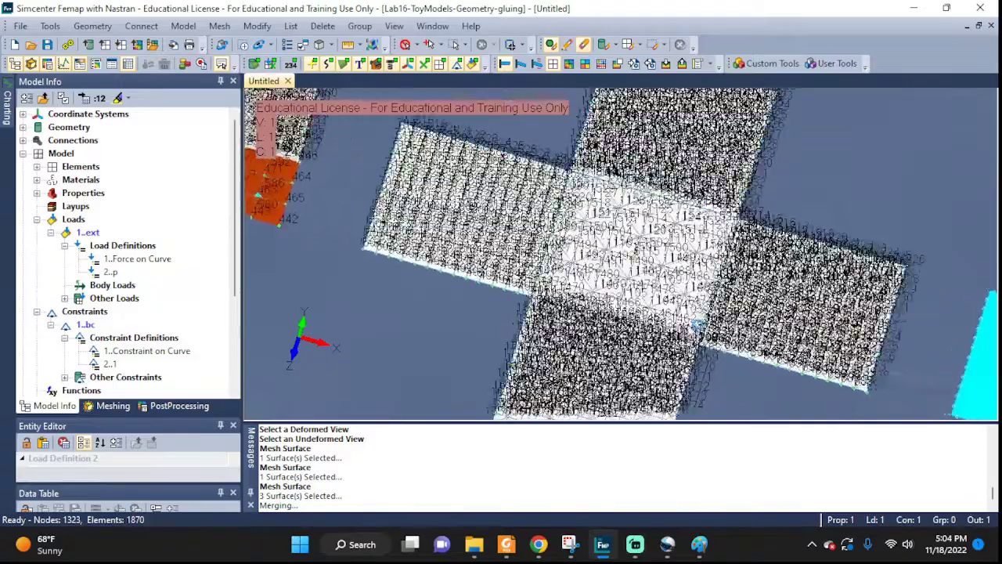
scroll(698, 325, "up", 6)
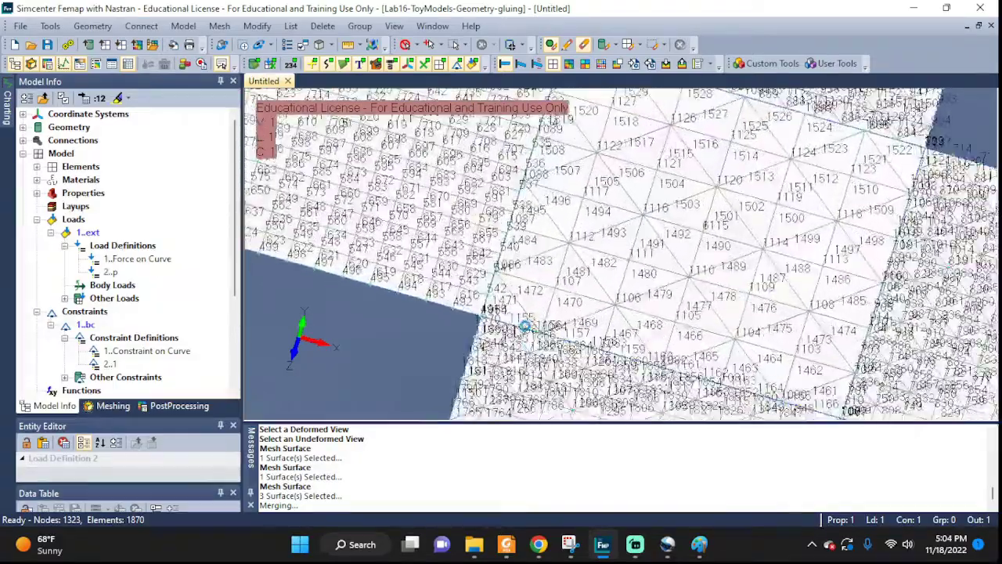
scroll(524, 326, "up", 5)
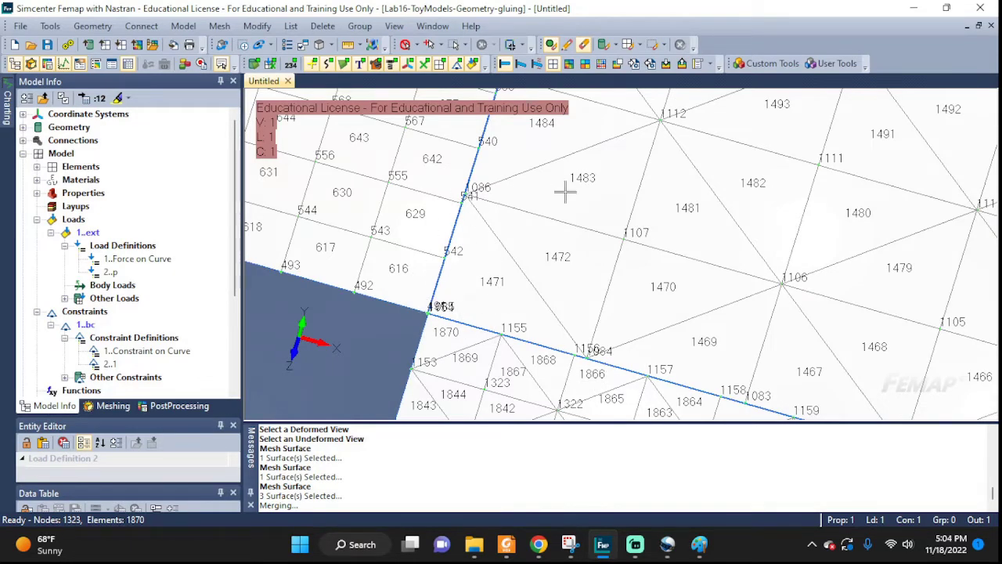
scroll(671, 290, "down", 6)
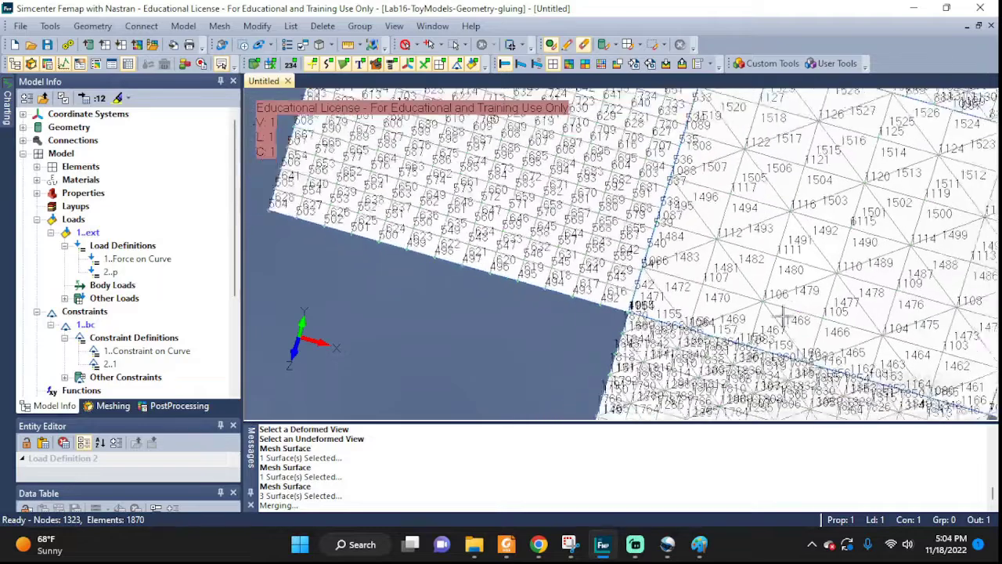
scroll(783, 317, "down", 5)
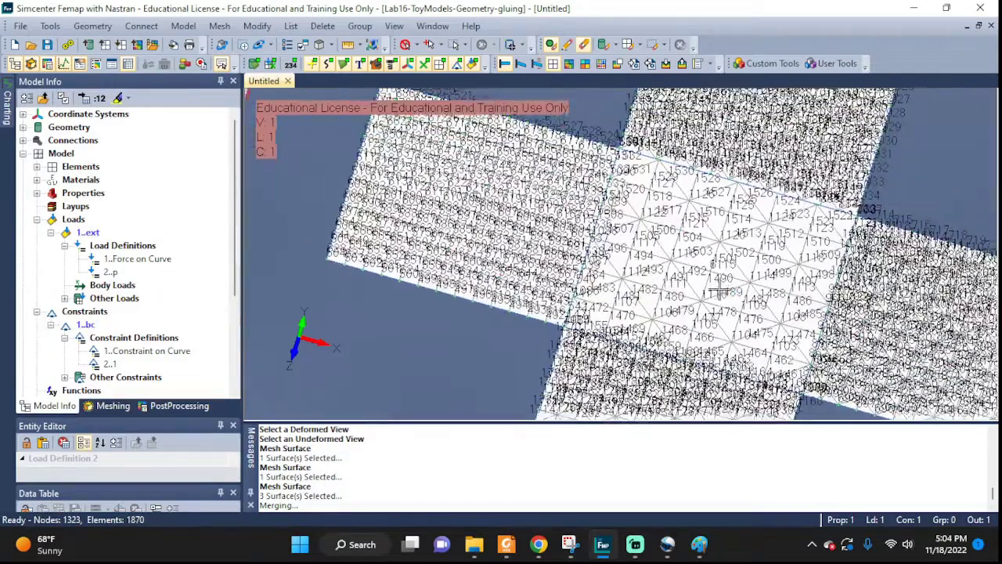
scroll(718, 293, "down", 4)
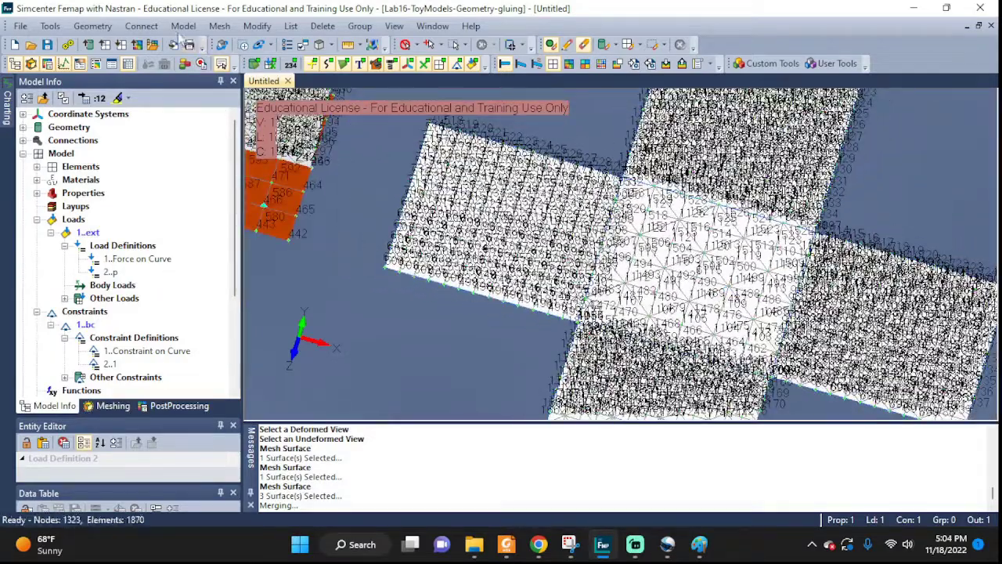
Start automatic connection detection on all five bodies, 5 to 9, of the meshed cross-shaped toy model.
left_click(141, 26)
left_click(165, 45)
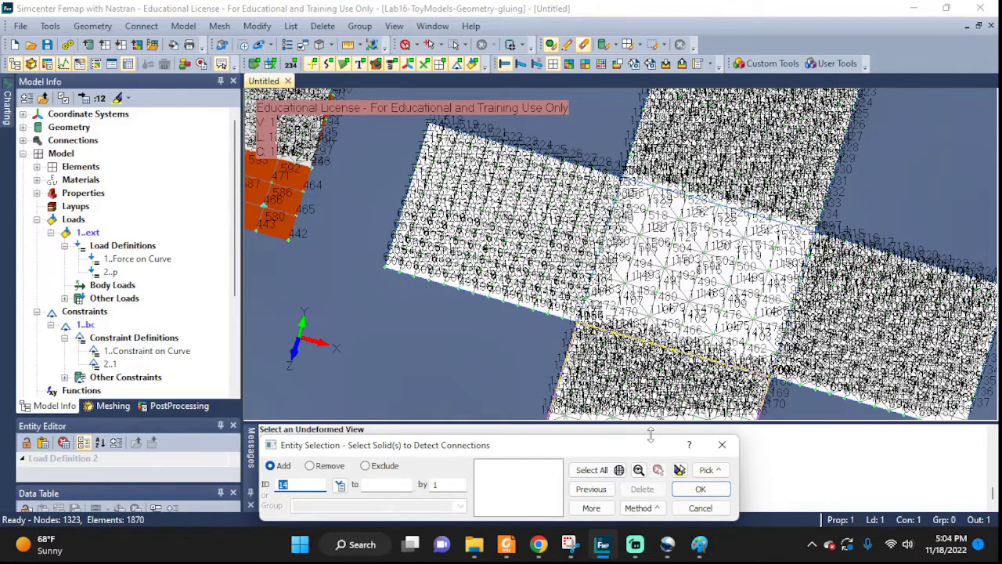
left_click(609, 388)
left_click(540, 249)
left_click(697, 274)
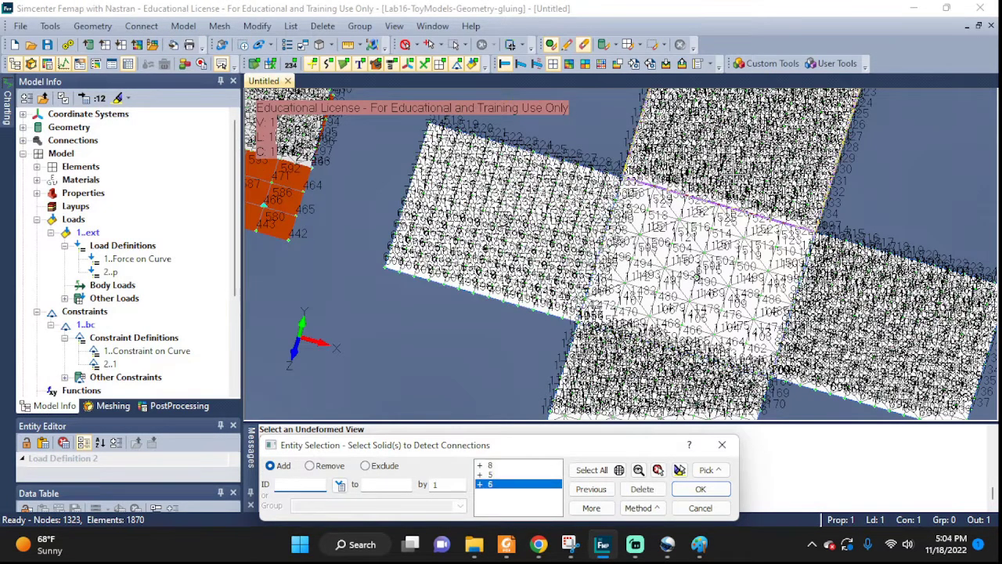
left_click(781, 209)
left_click(847, 293)
left_click(681, 471)
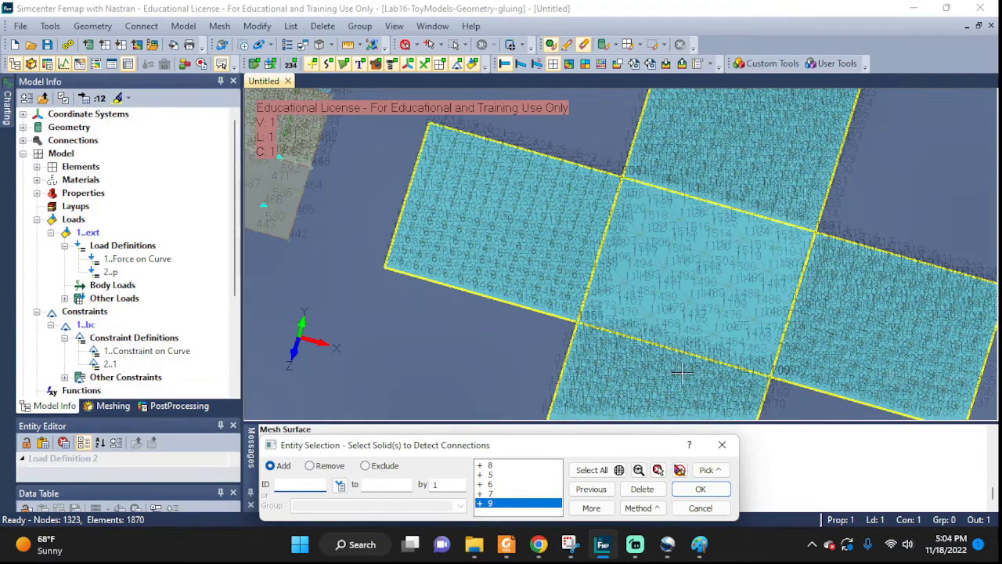
left_click(699, 488)
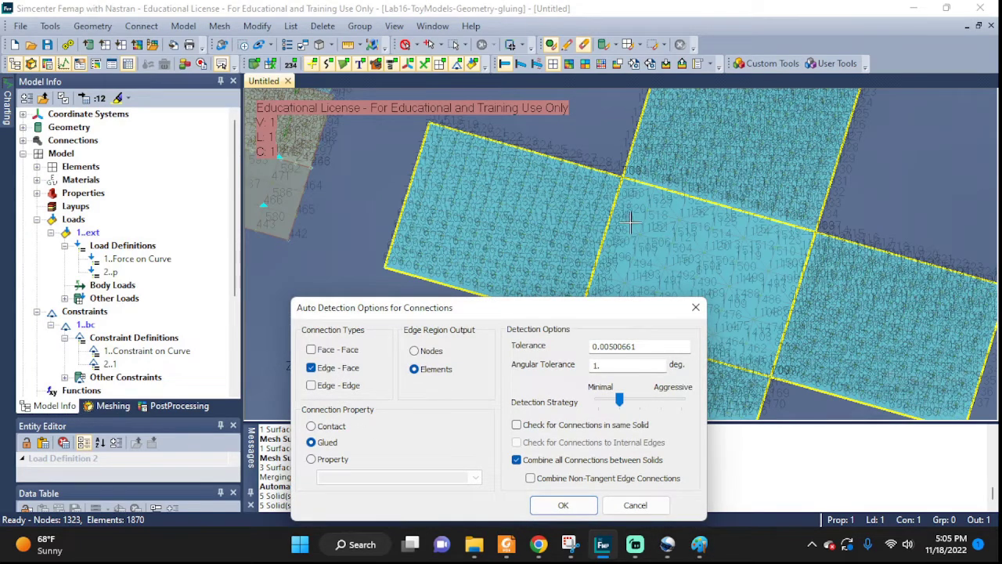
Create glued Edge-Edge connections only, with element edge regions and a detection tolerance of 1.2e-3, and inspect the joined edges.
left_click(312, 386)
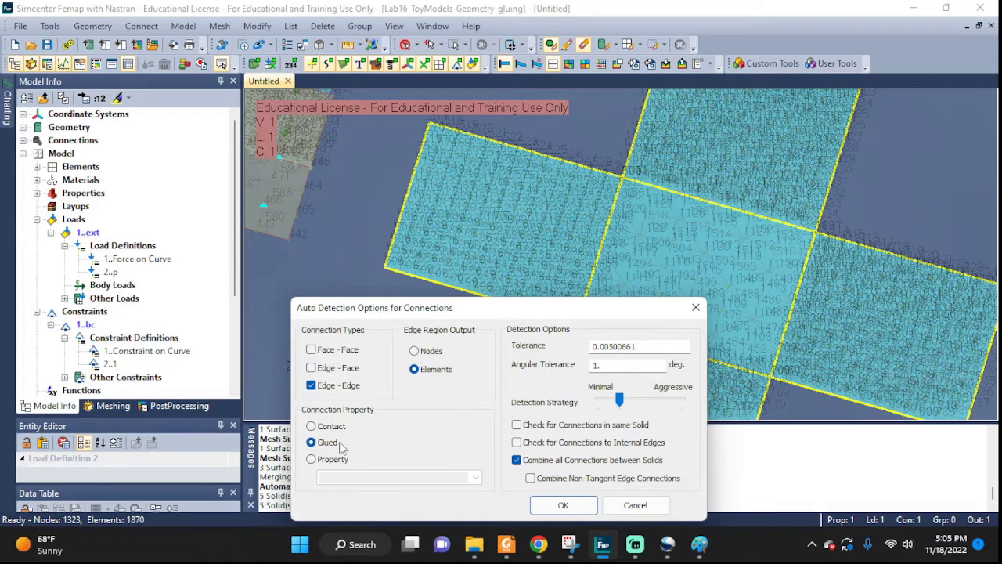
left_click_drag(672, 346, 512, 347)
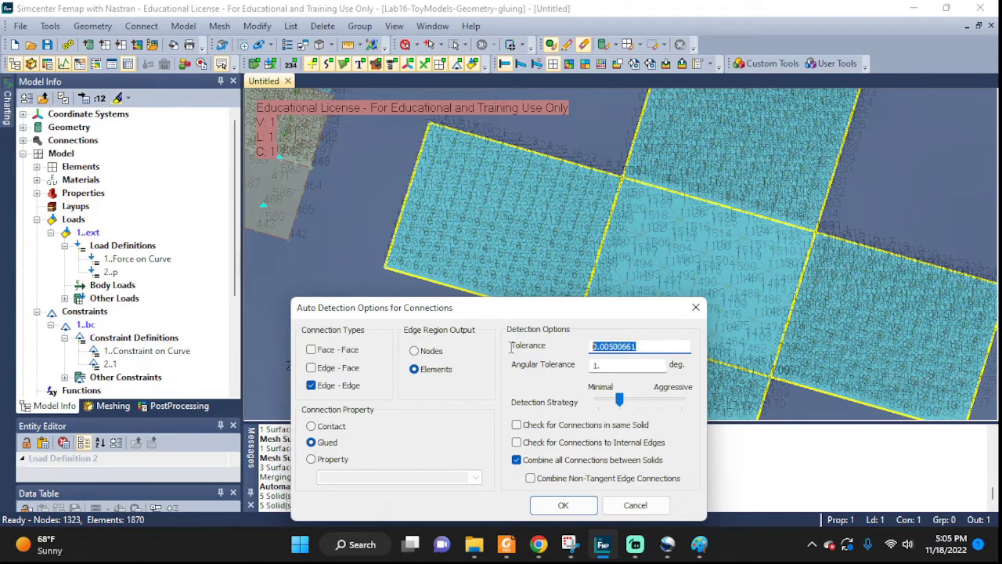
type("1.2e-3")
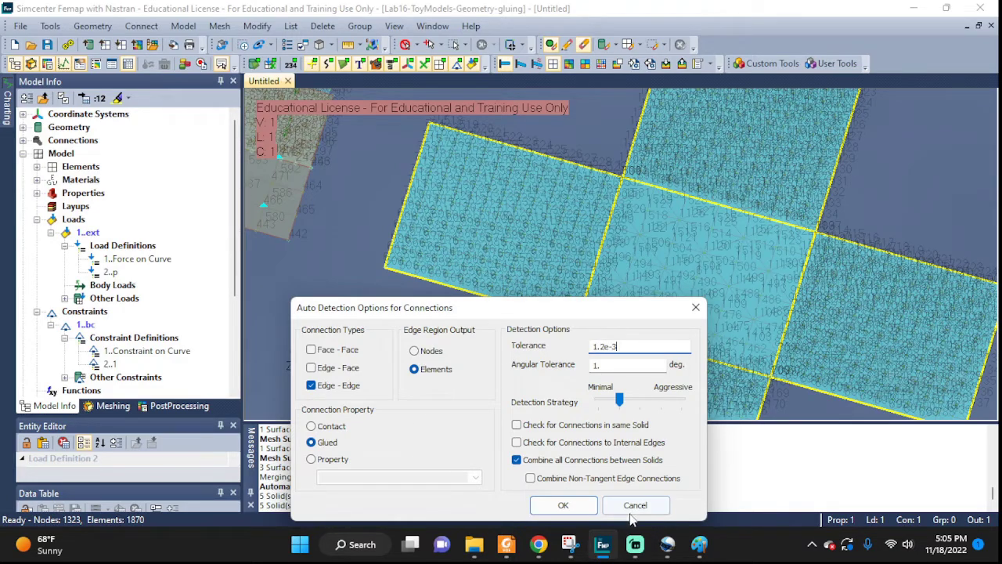
left_click(538, 506)
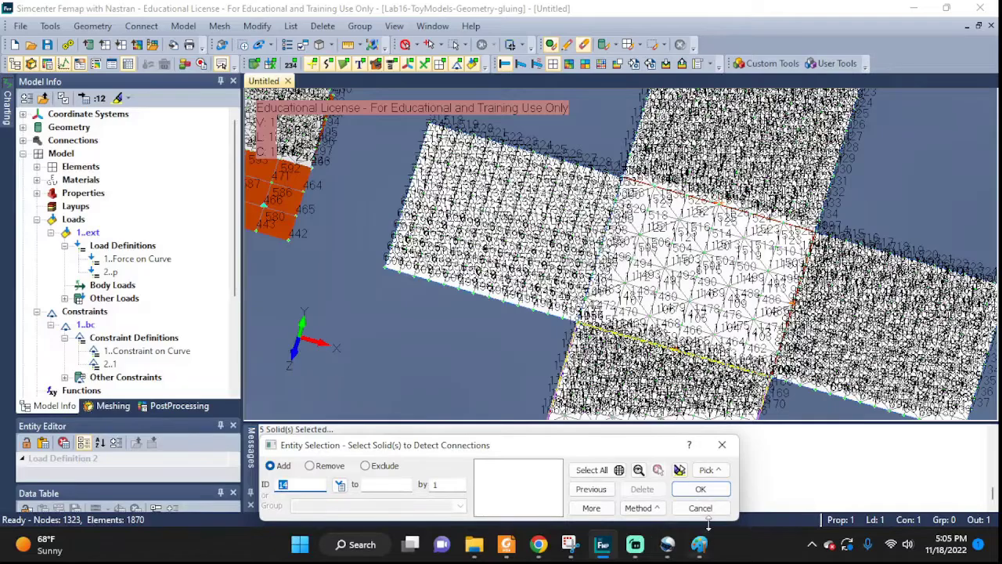
left_click(700, 488)
scroll(775, 368, "up", 3)
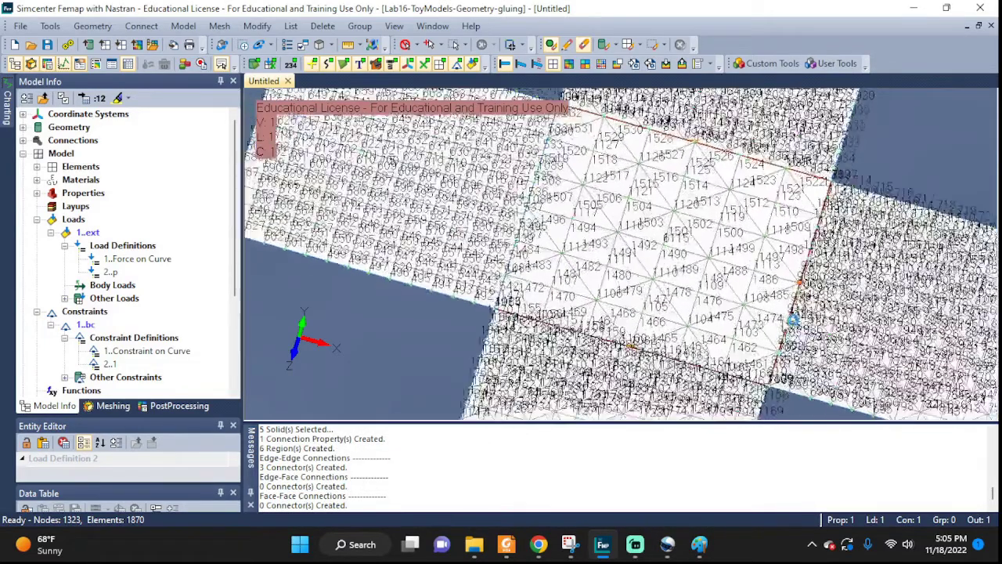
scroll(792, 319, "up", 5)
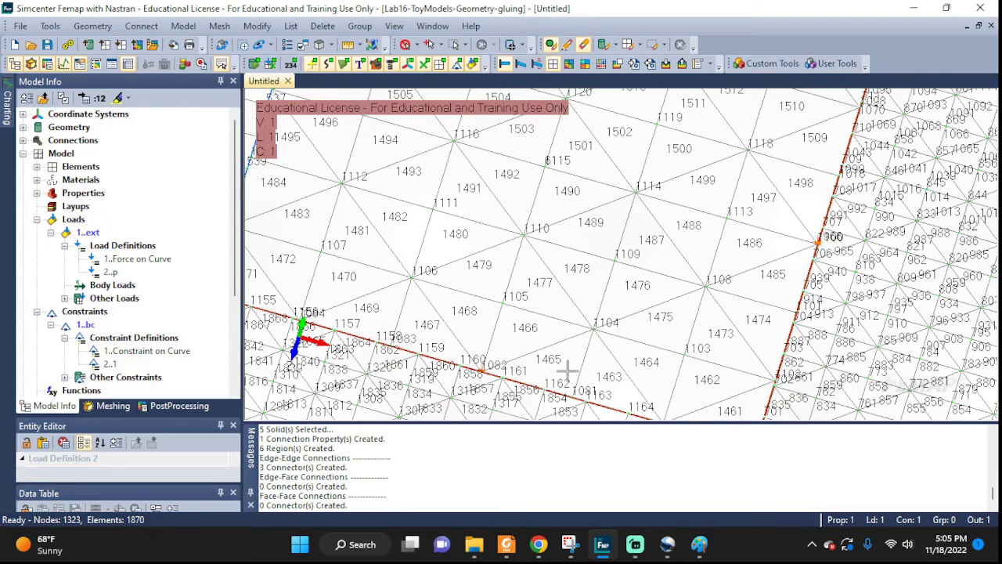
scroll(501, 348, "down", 5)
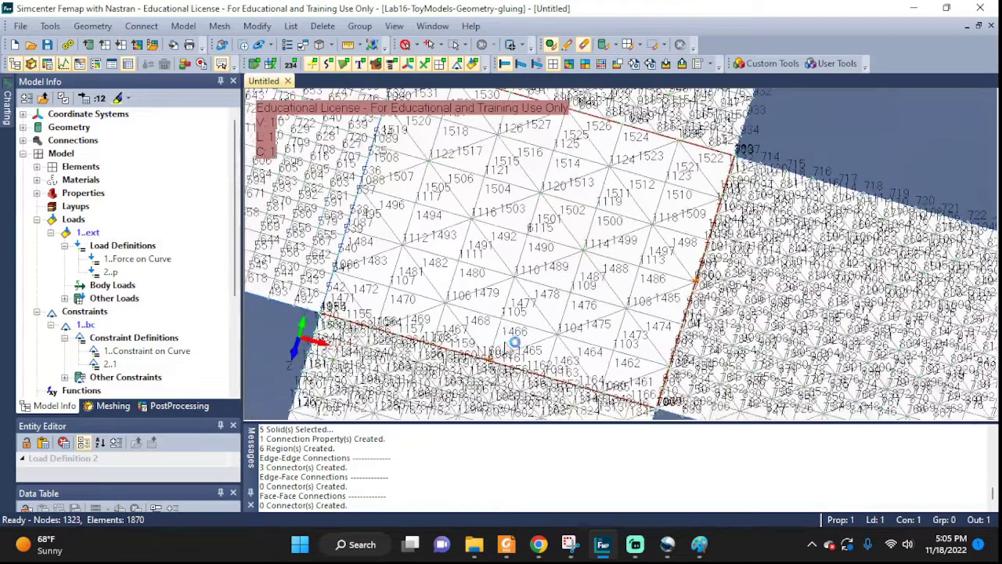
scroll(514, 342, "down", 5)
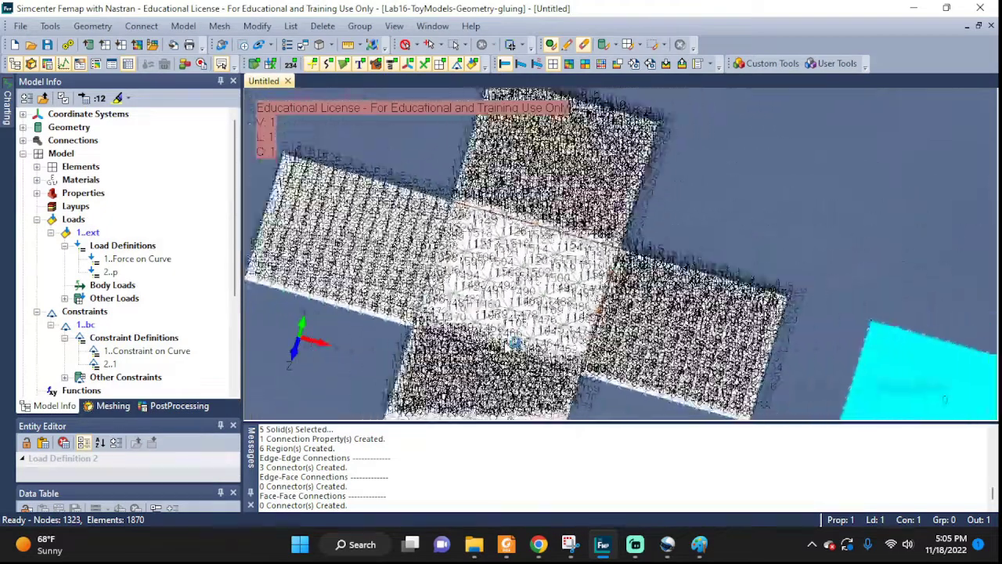
Mesh surfaces 12, 11 and 13 of the unmeshed cross-shaped model together with Tri elements using the MYplate property.
middle_click_drag(797, 345, 652, 284, "ctrl")
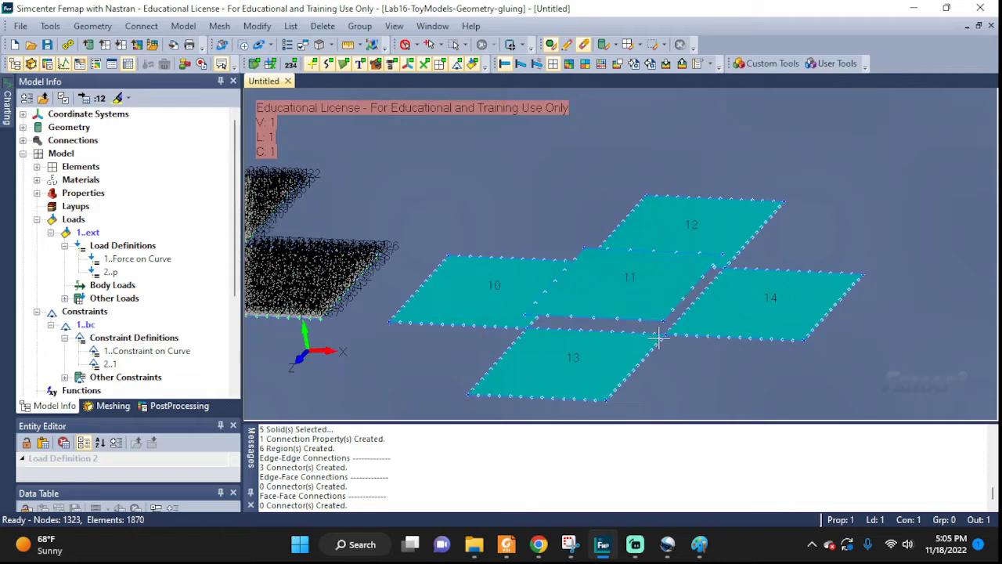
middle_click_drag(682, 331, 688, 296, "ctrl")
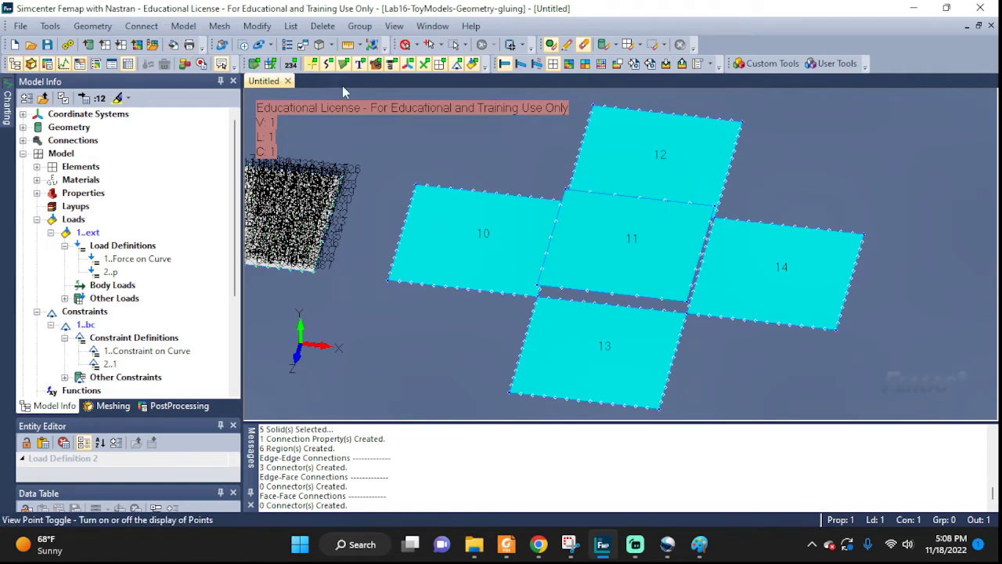
left_click(183, 26)
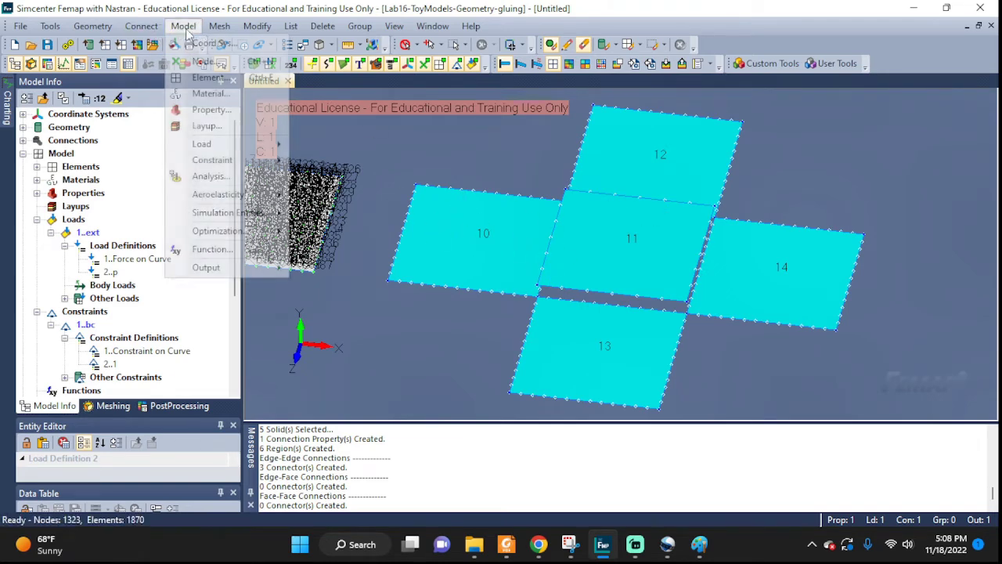
mouse_move(258, 75)
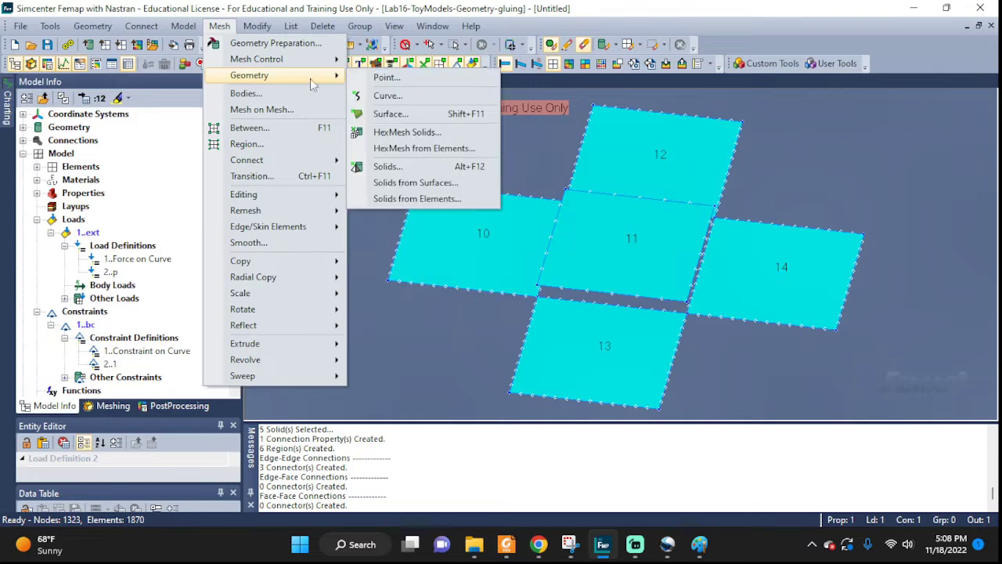
left_click(390, 114)
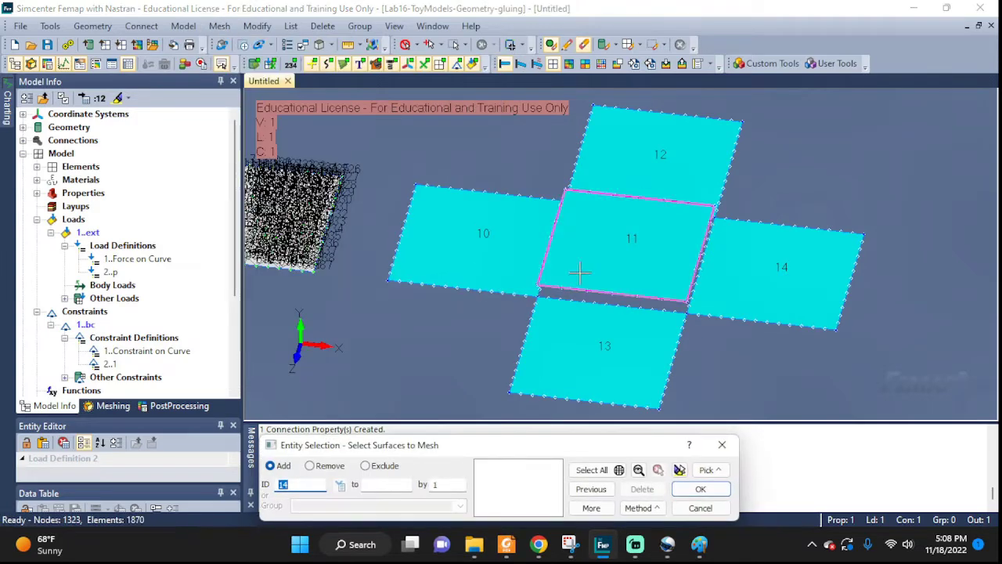
left_click(653, 162)
left_click(618, 242)
left_click(599, 350)
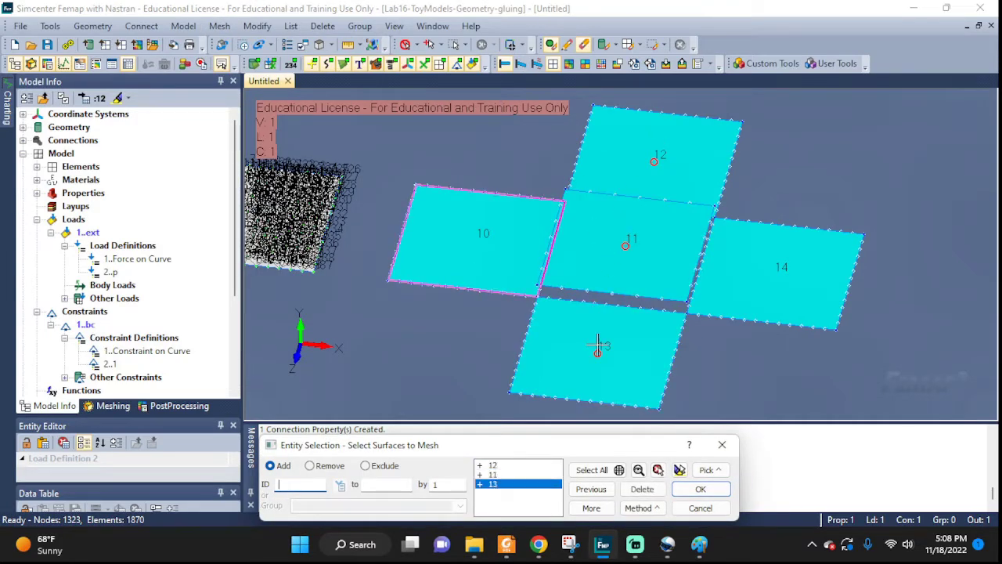
left_click(694, 489)
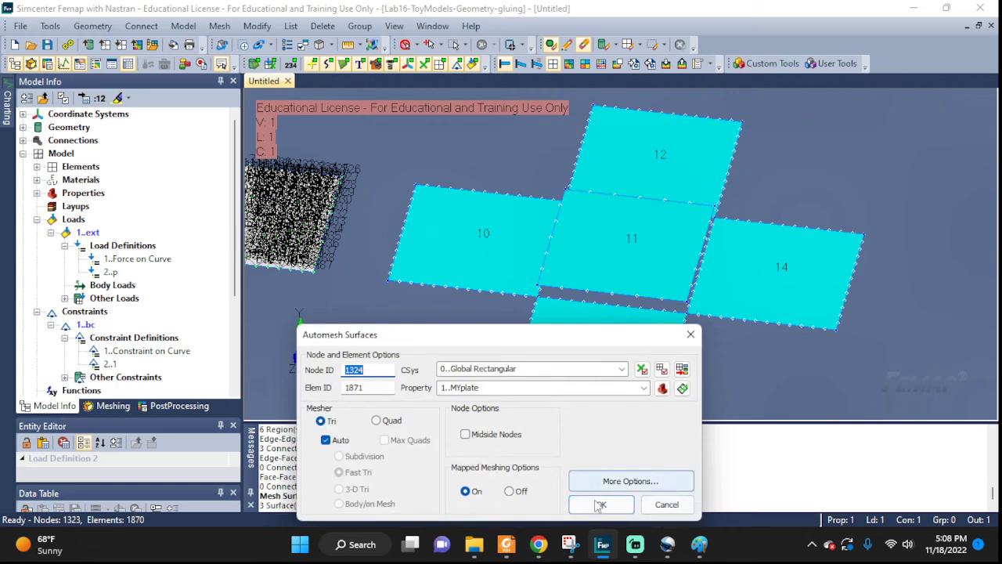
left_click(600, 504)
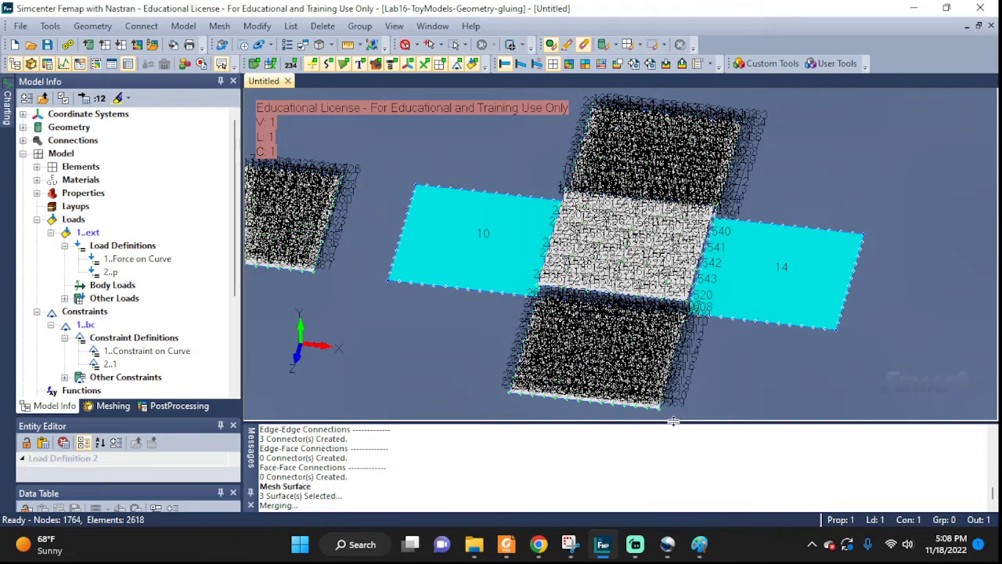
Mesh surfaces 10 and 14 of the same model together with Quad elements using the MYplate property.
left_click(218, 26)
mouse_move(258, 75)
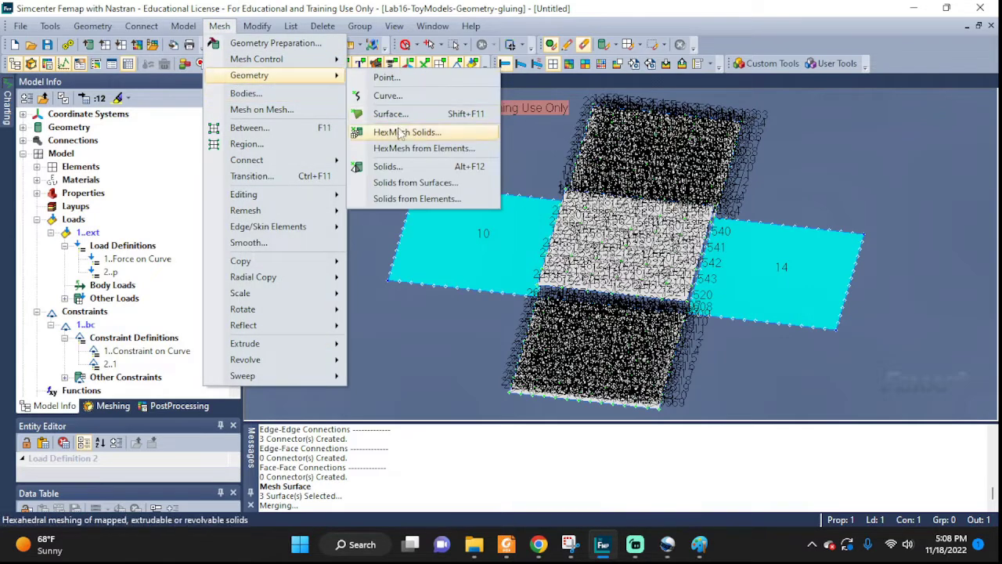
left_click(391, 113)
left_click(478, 239)
left_click(773, 271)
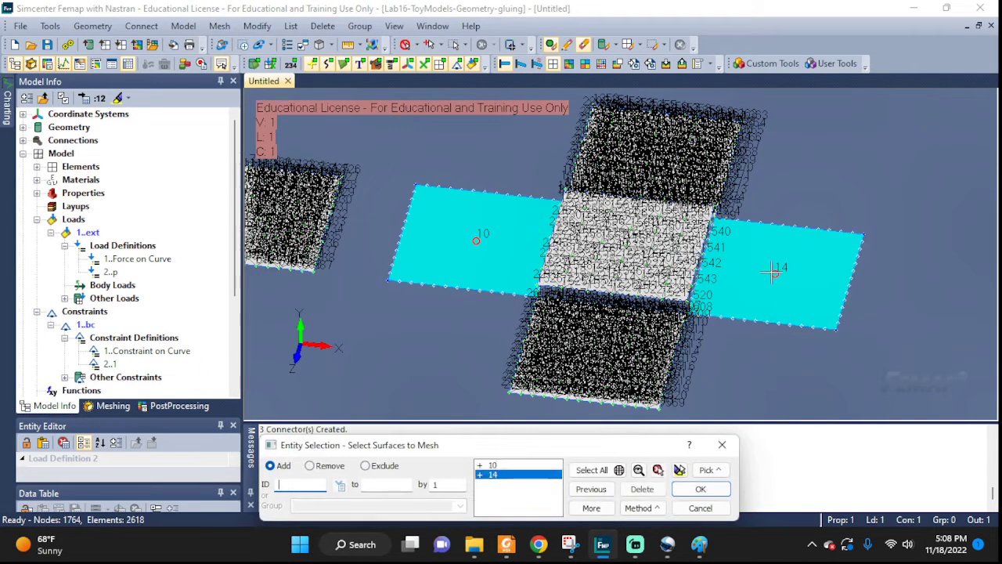
left_click(683, 489)
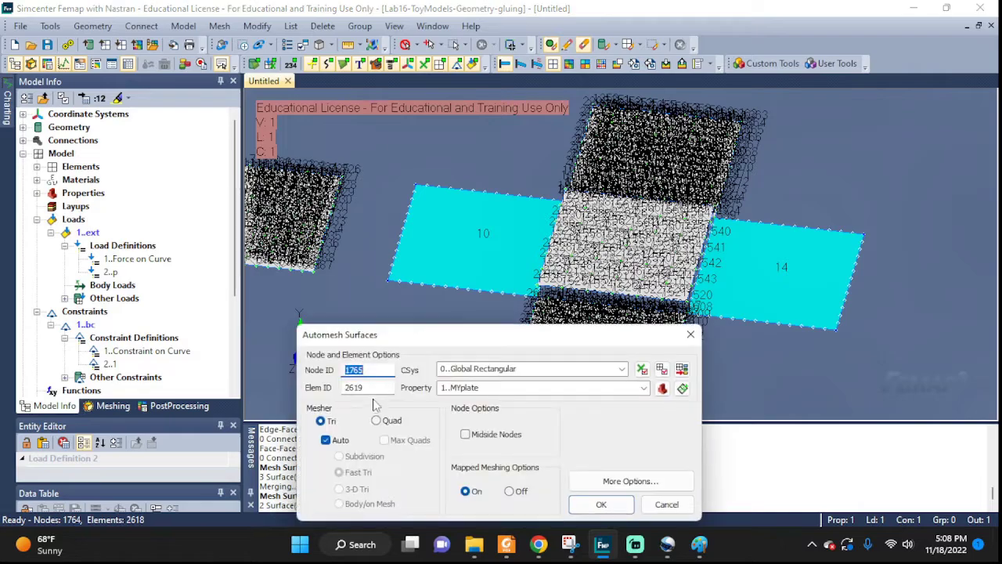
left_click(396, 422)
left_click(601, 504)
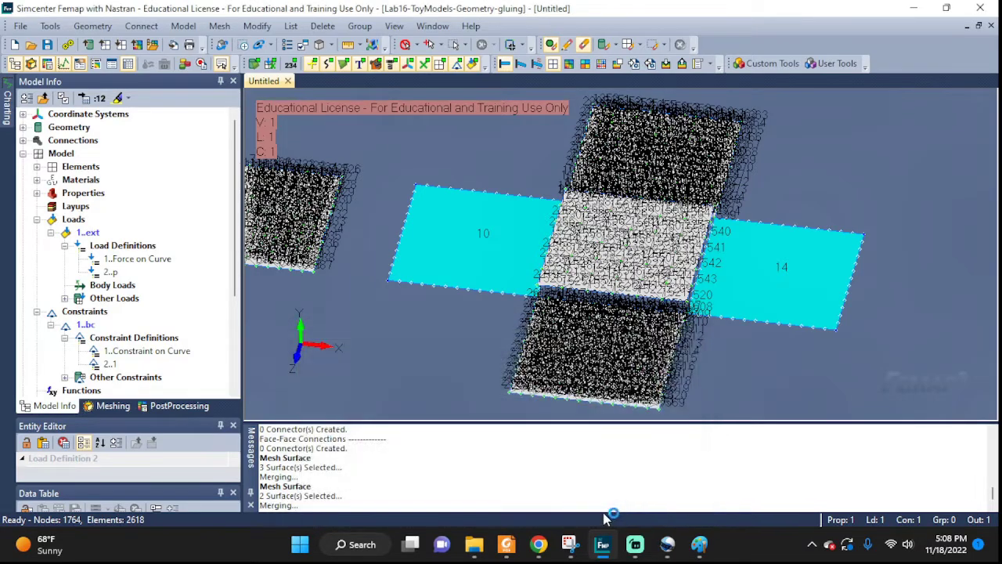
Examine the gaps separating central surface 11 from surfaces 13 and 14 around their shared corner.
scroll(704, 293, "up", 10)
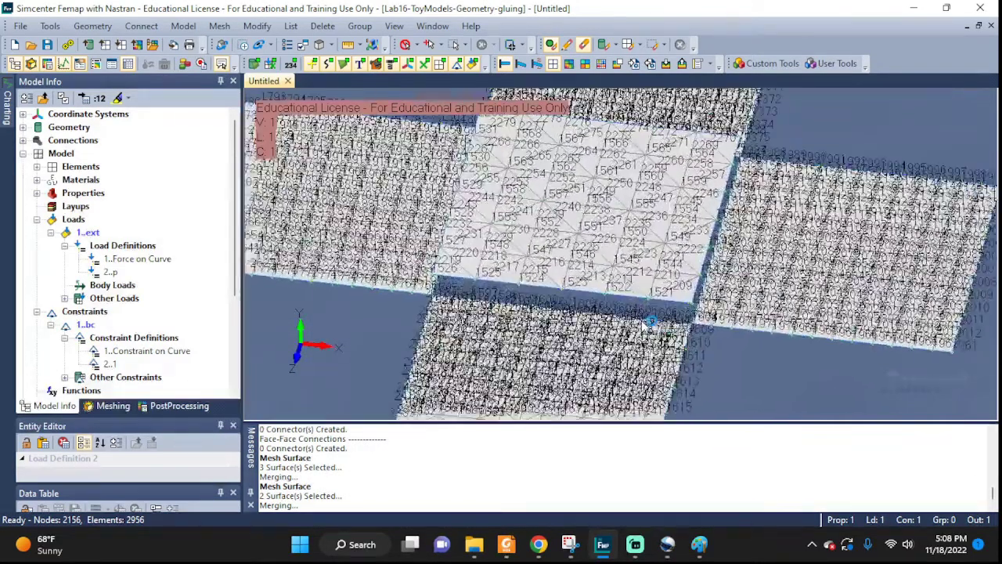
scroll(648, 310, "up", 4)
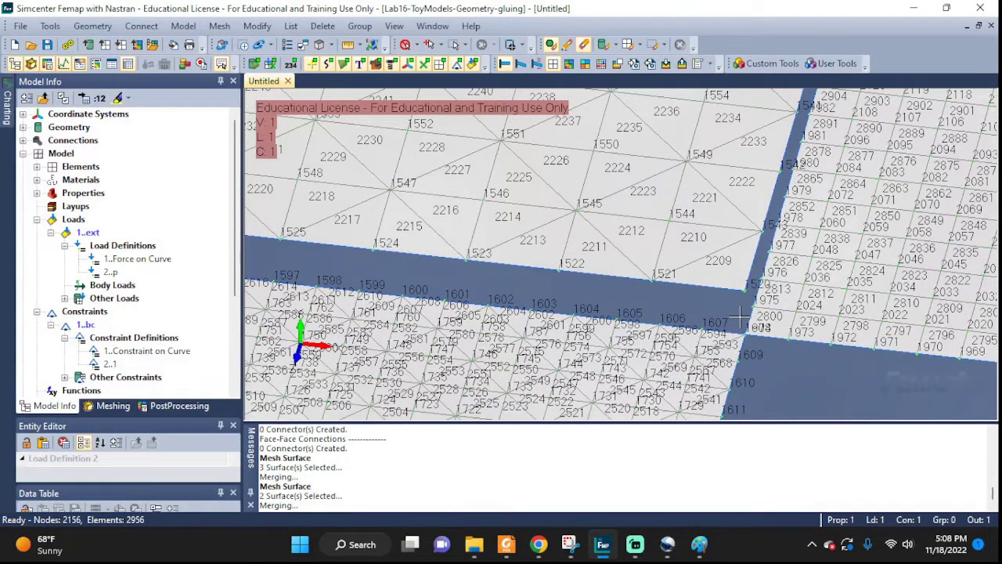
scroll(717, 321, "down", 10)
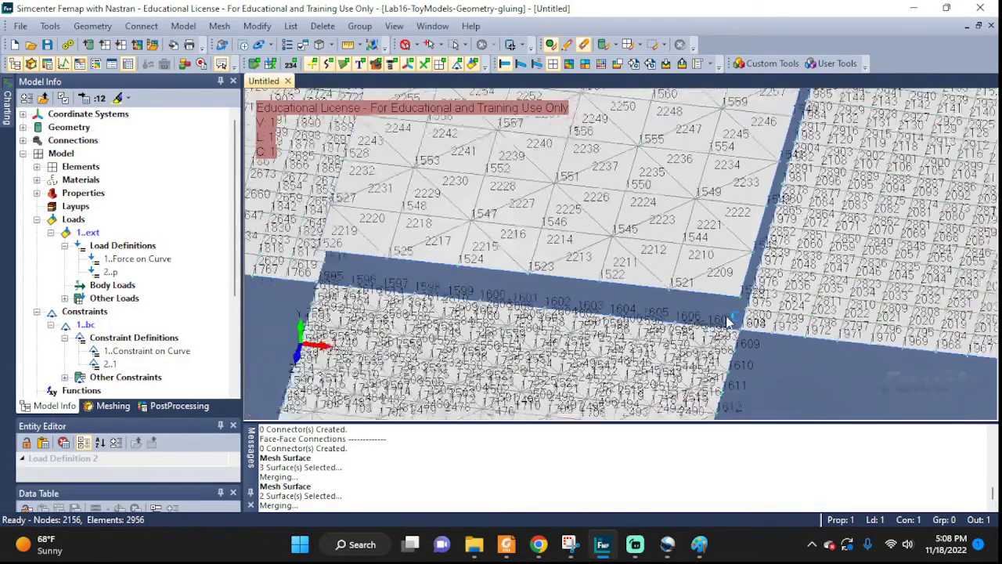
scroll(728, 314, "down", 1)
middle_click_drag(728, 313, 720, 346, "ctrl")
left_click(142, 26)
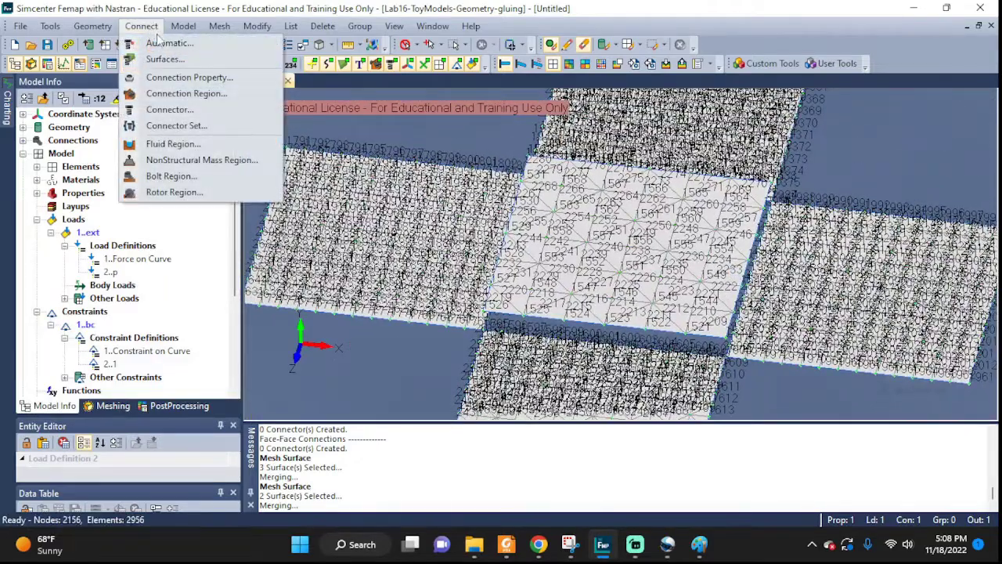
left_click(168, 43)
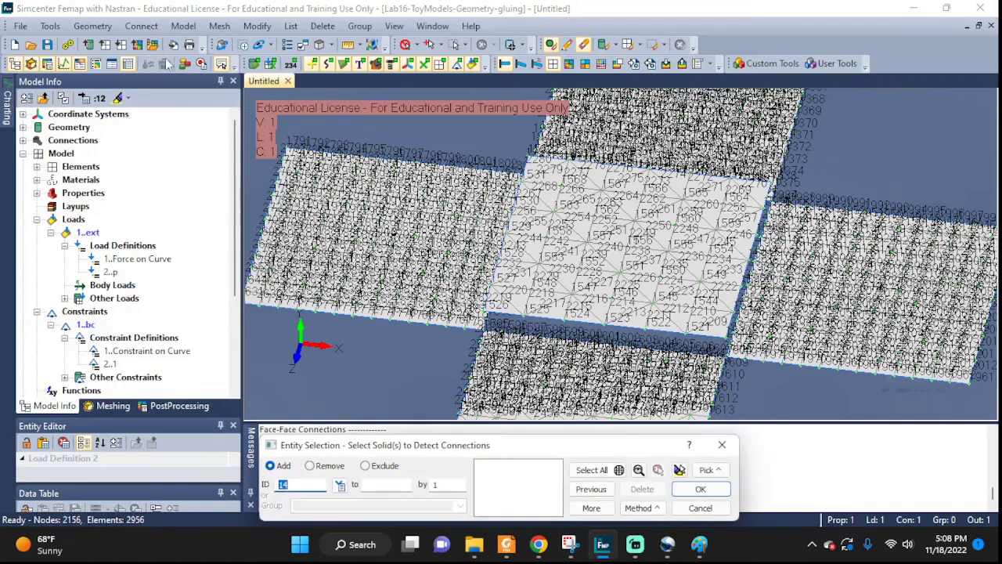
left_click(410, 254)
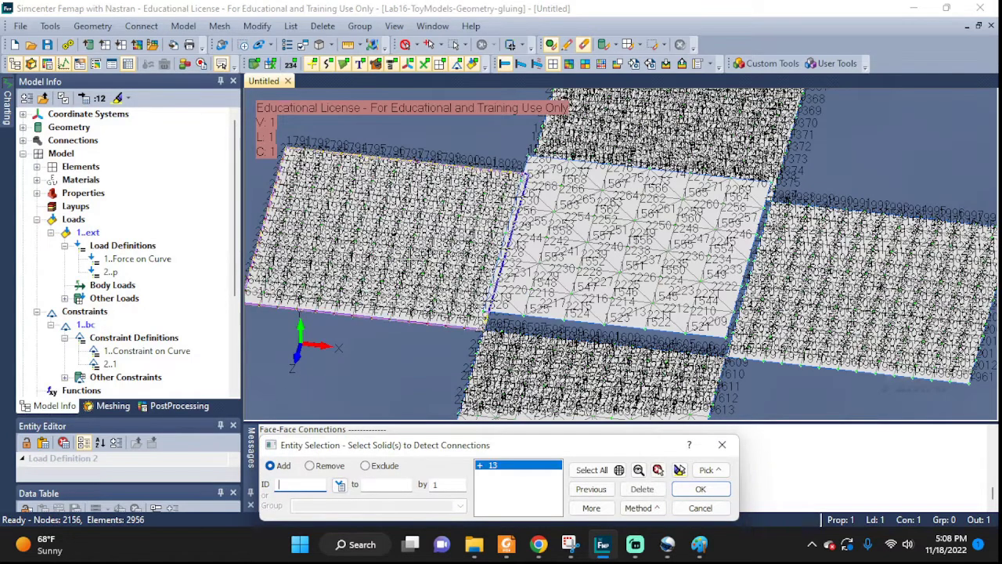
left_click(564, 255)
left_click(703, 140)
left_click(818, 250)
left_click(708, 366)
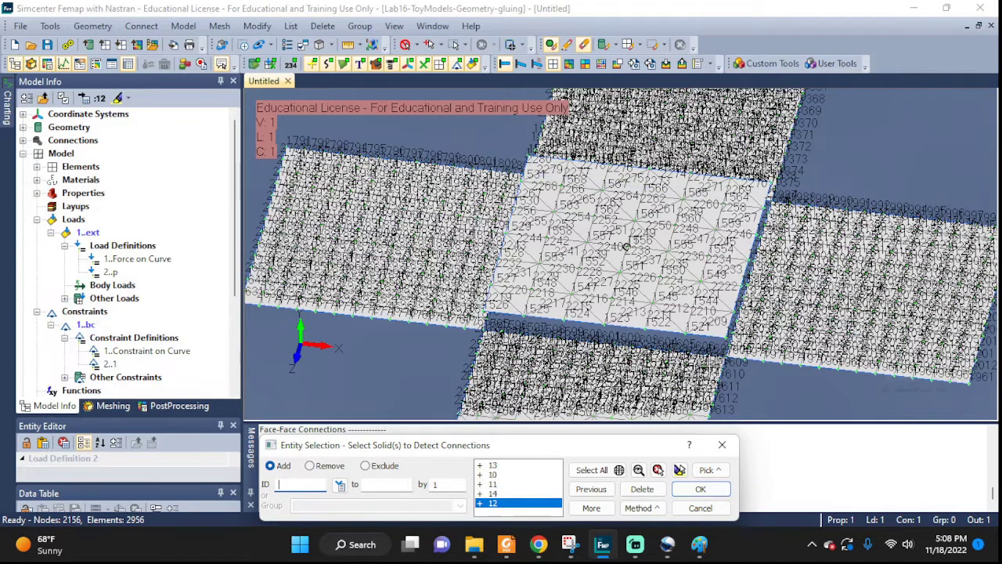
left_click(699, 488)
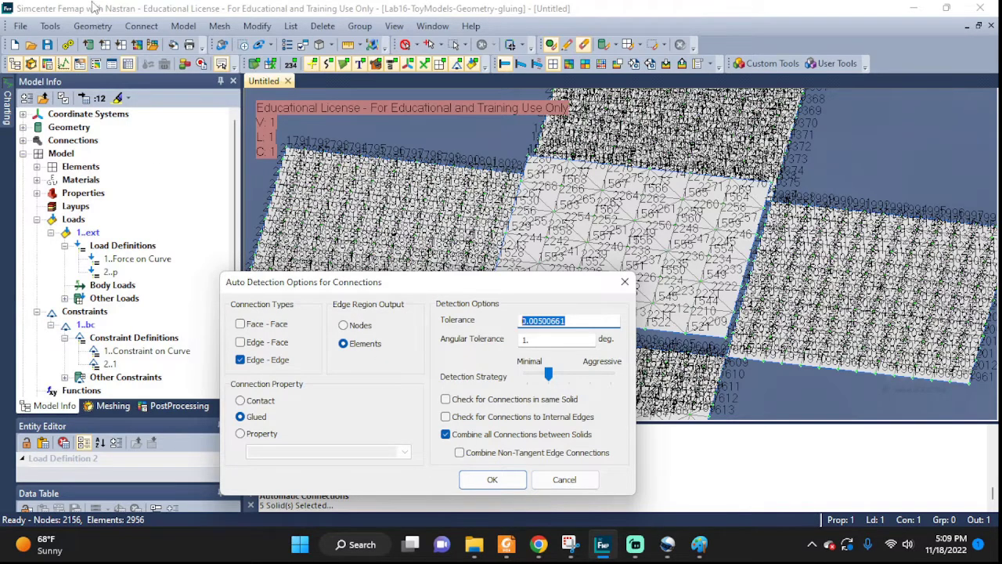
key("Escape")
Measure the distance across the gap from the upper corner node of surface 13 to the nearest corner node of central surface 11.
left_click(50, 25)
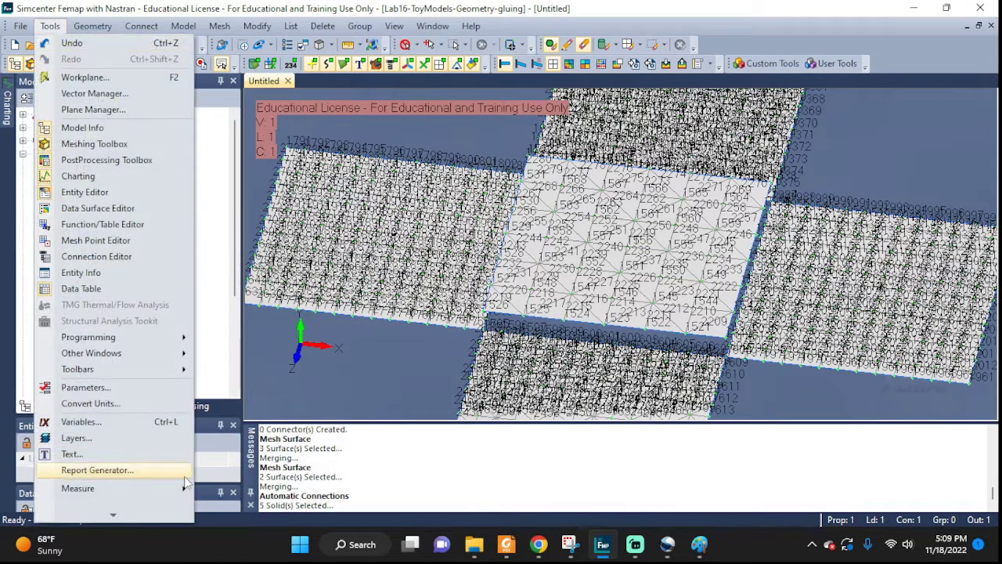
mouse_move(103, 487)
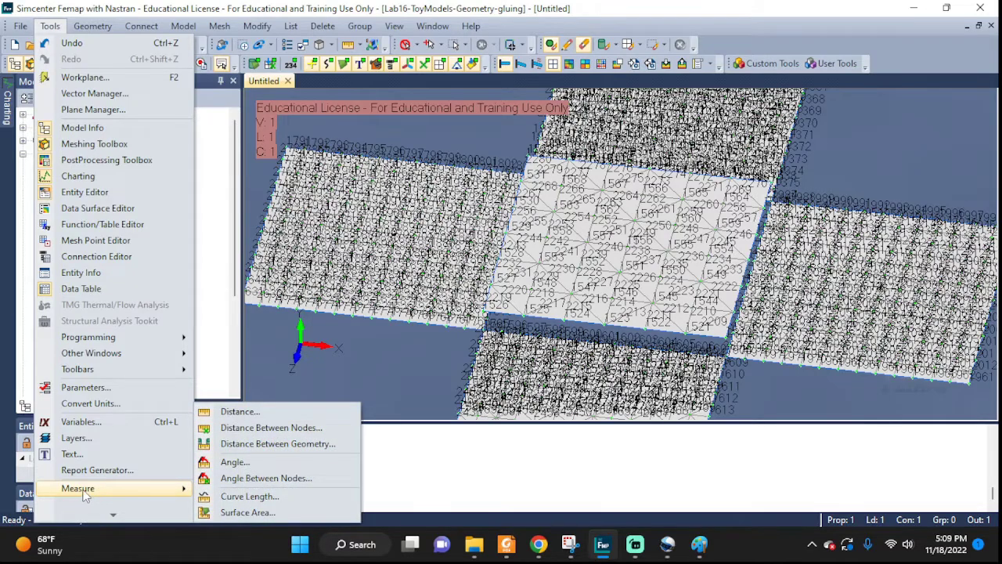
left_click(240, 411)
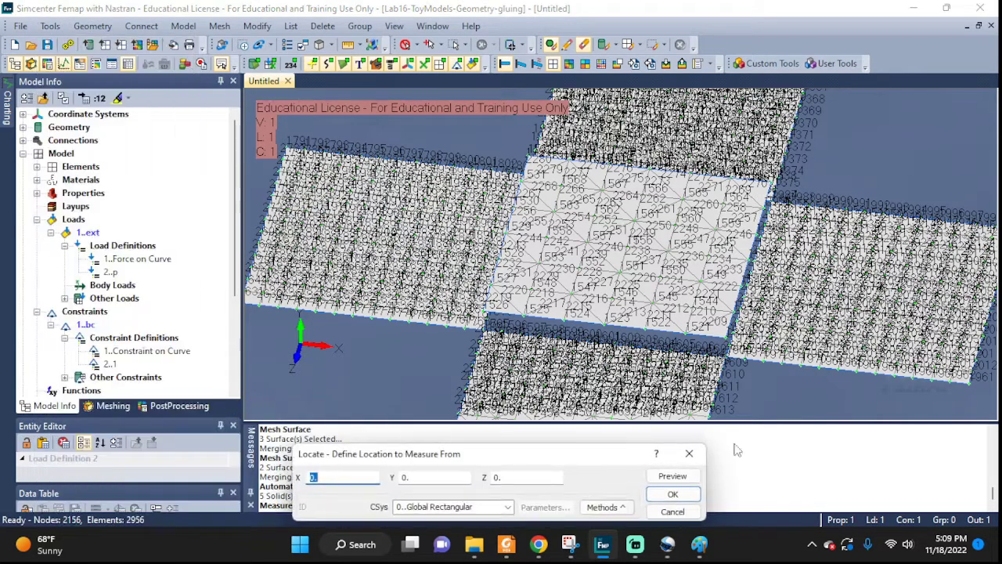
scroll(729, 345, "up", 3)
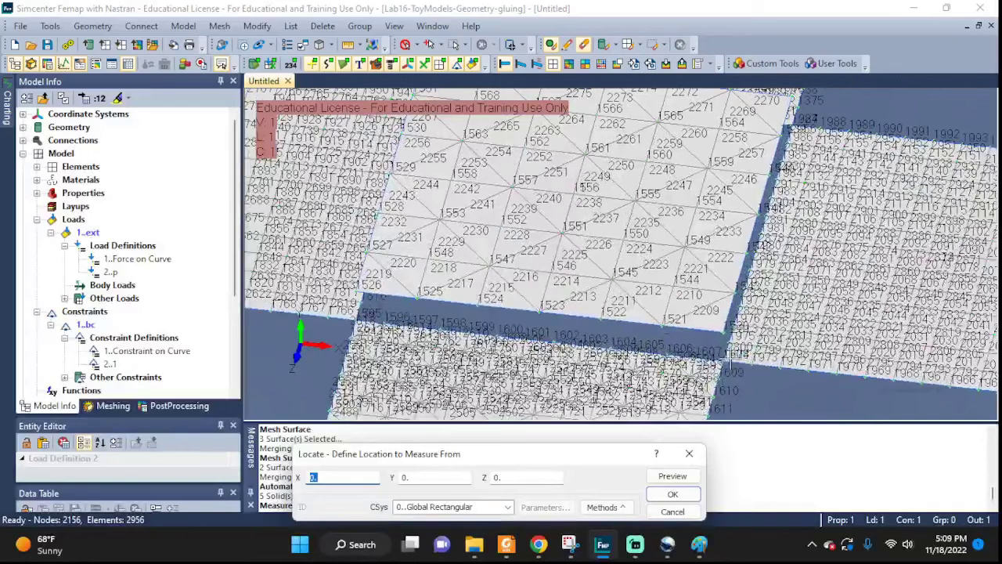
left_click(722, 356)
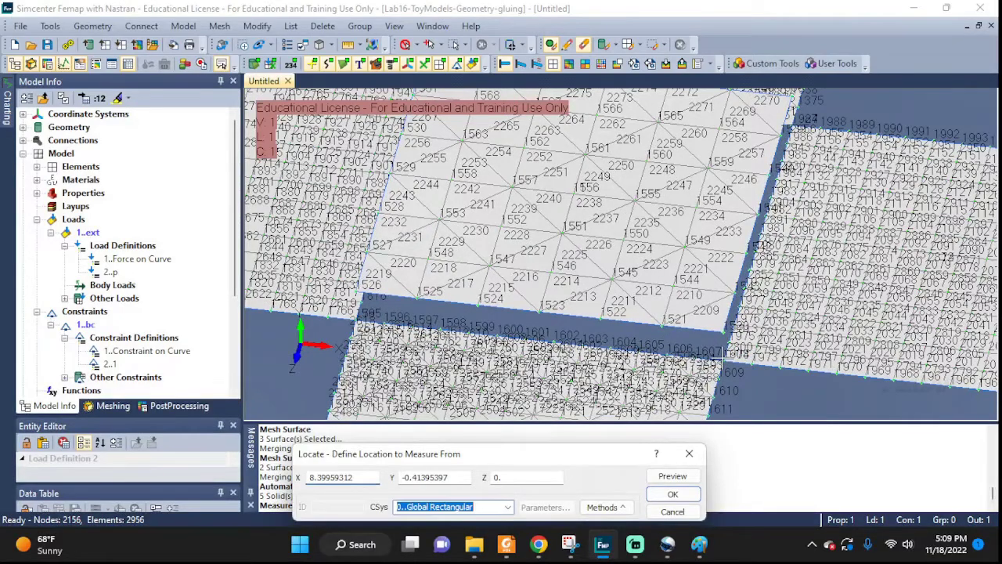
left_click(672, 494)
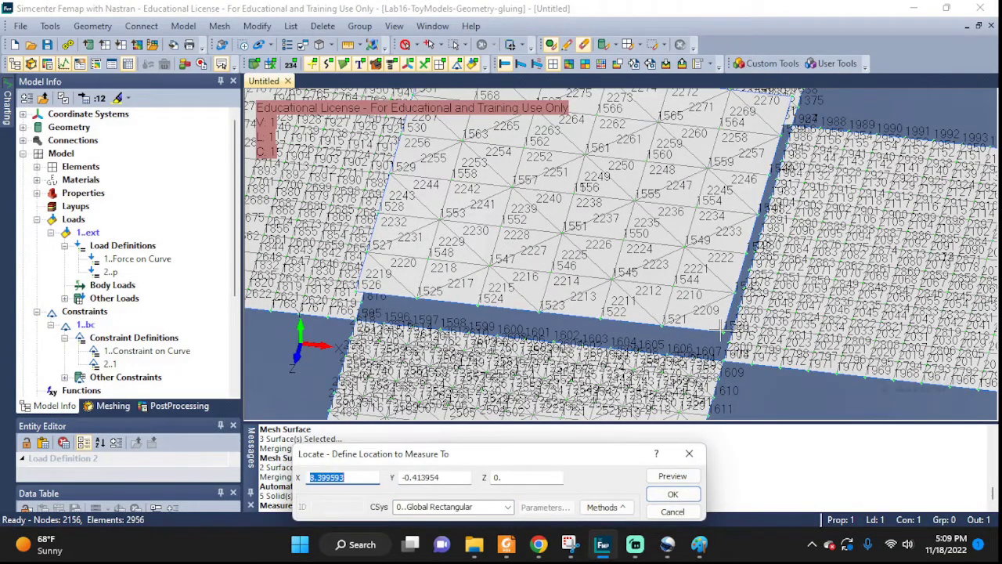
left_click(725, 334)
left_click(672, 494)
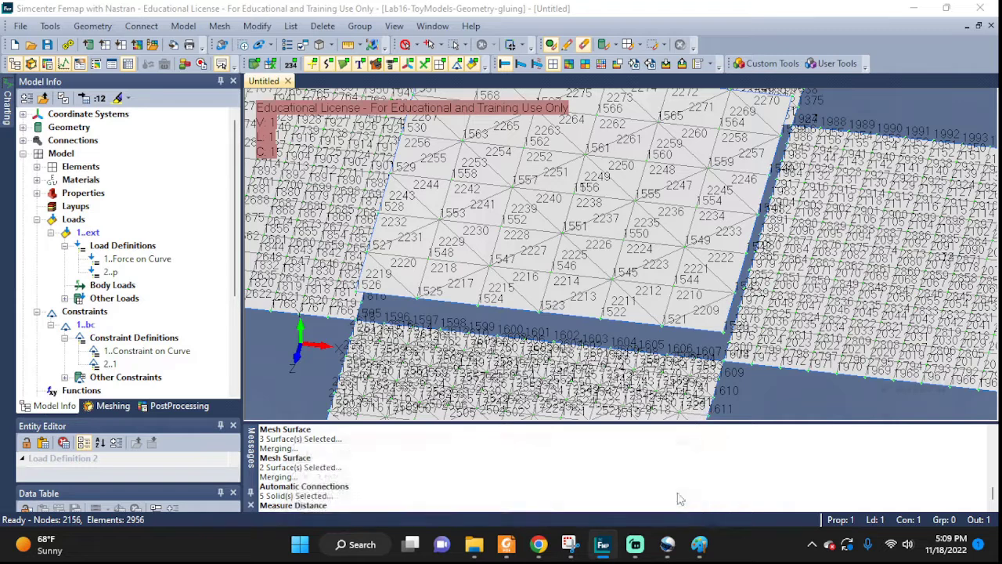
left_click(673, 511)
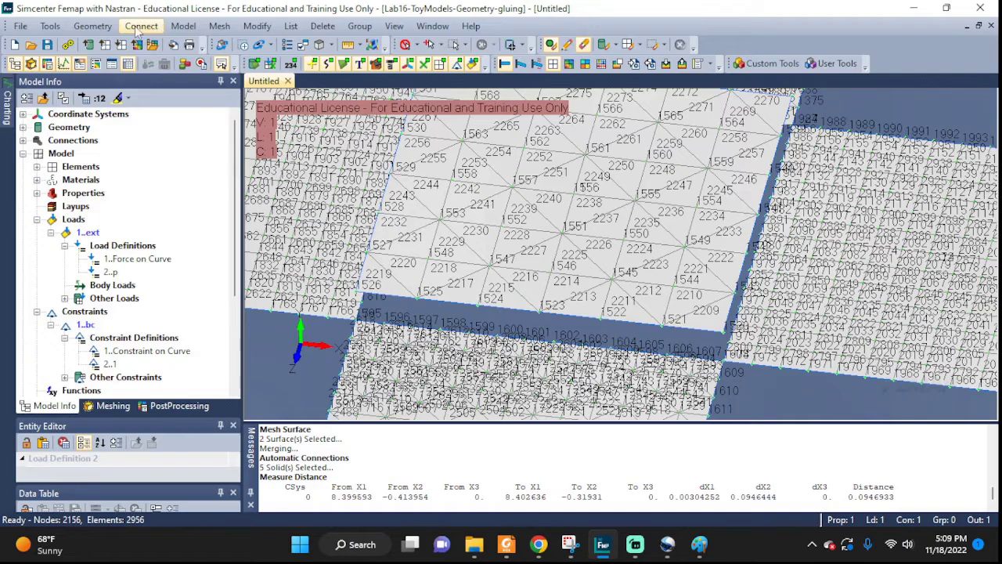
Select solids 13, 10, 11, 14 and 12 of the gapped cross-shaped model for automatic connection detection.
scroll(508, 269, "down", 3)
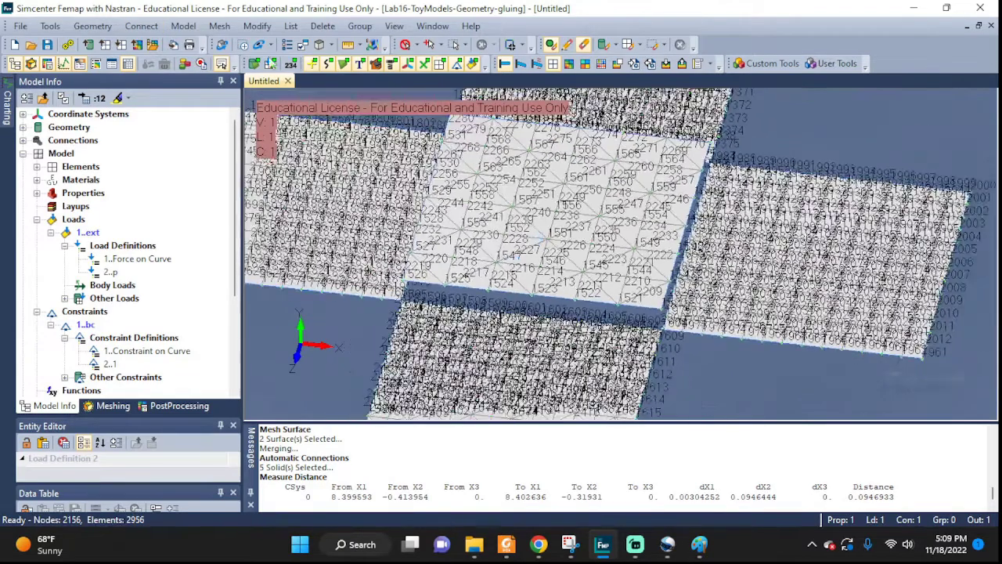
left_click(141, 26)
left_click(160, 37)
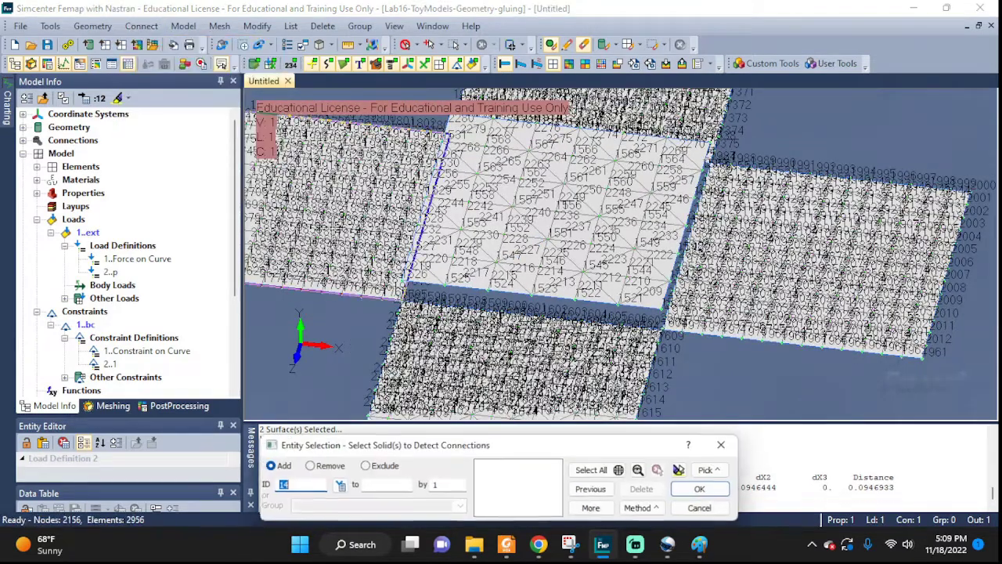
left_click(513, 352)
left_click(365, 220)
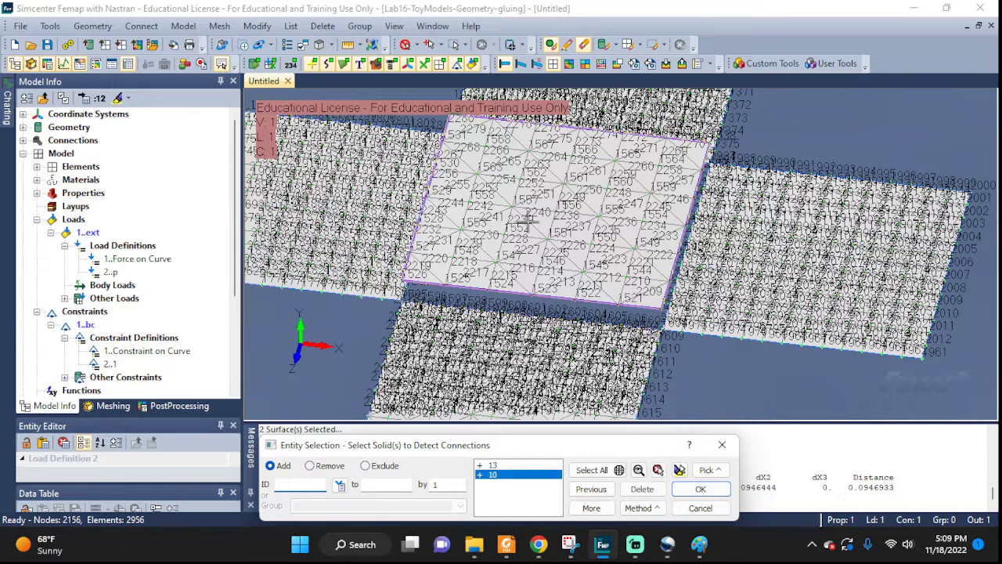
left_click(528, 221)
left_click(645, 125)
left_click(663, 117)
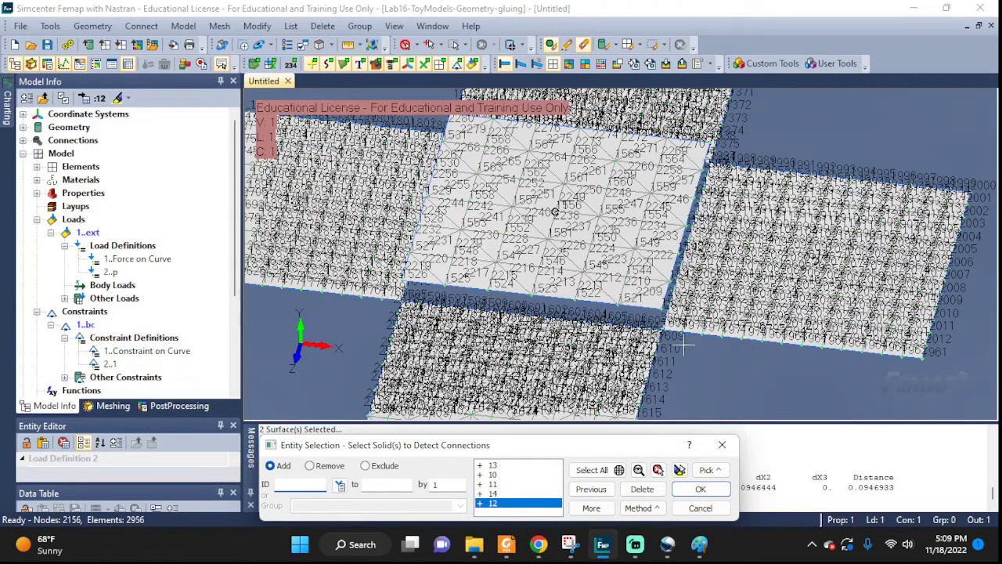
left_click(700, 488)
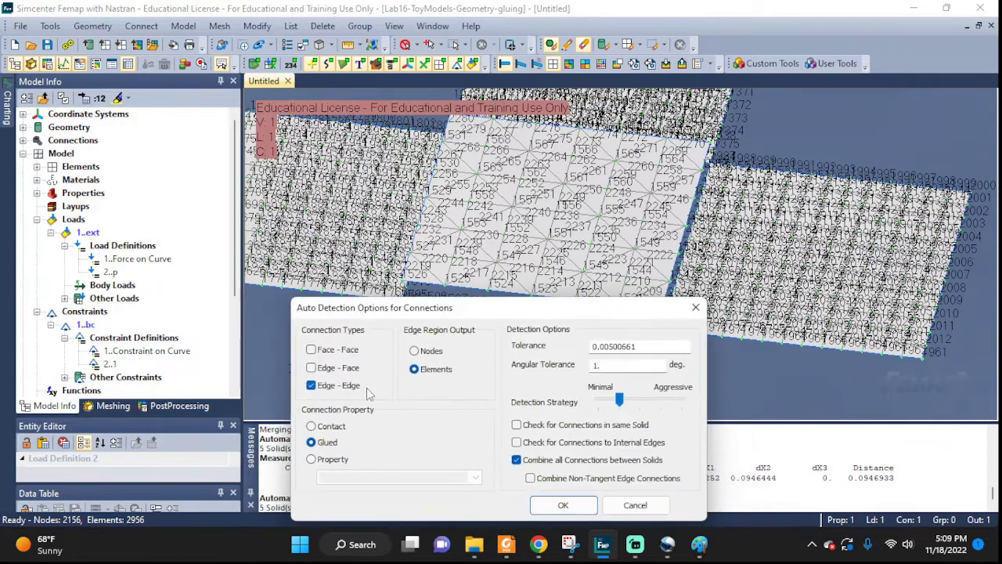
Create glued Edge-Edge connections between the selected solids with element edge regions and a detection tolerance of 0.15.
left_click_drag(643, 349, 568, 348)
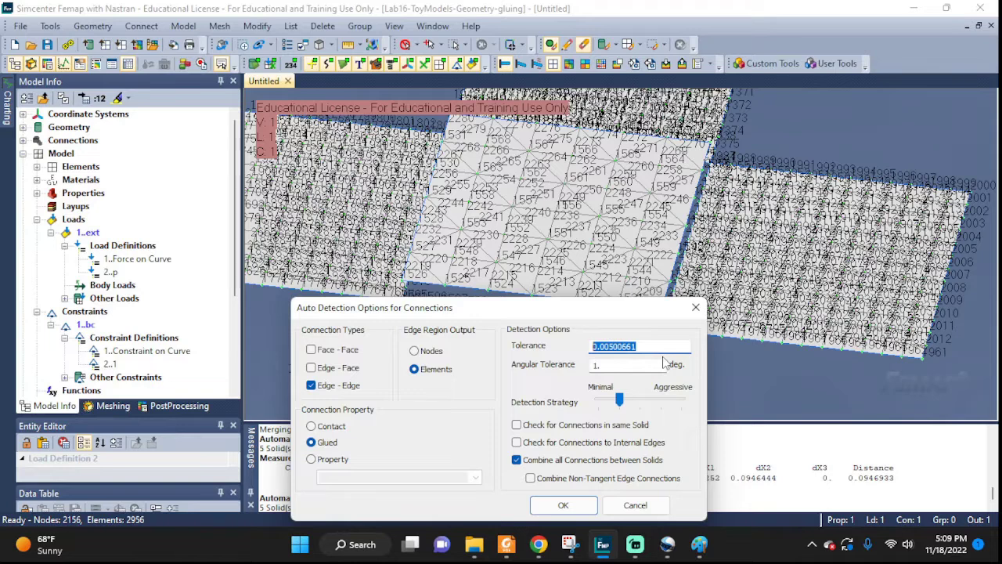
type("0.15")
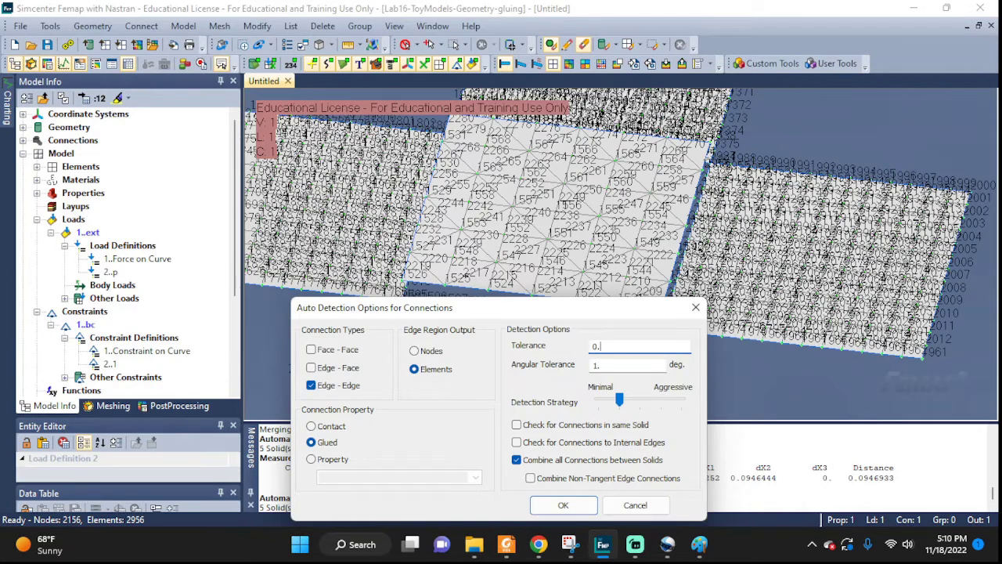
left_click(562, 505)
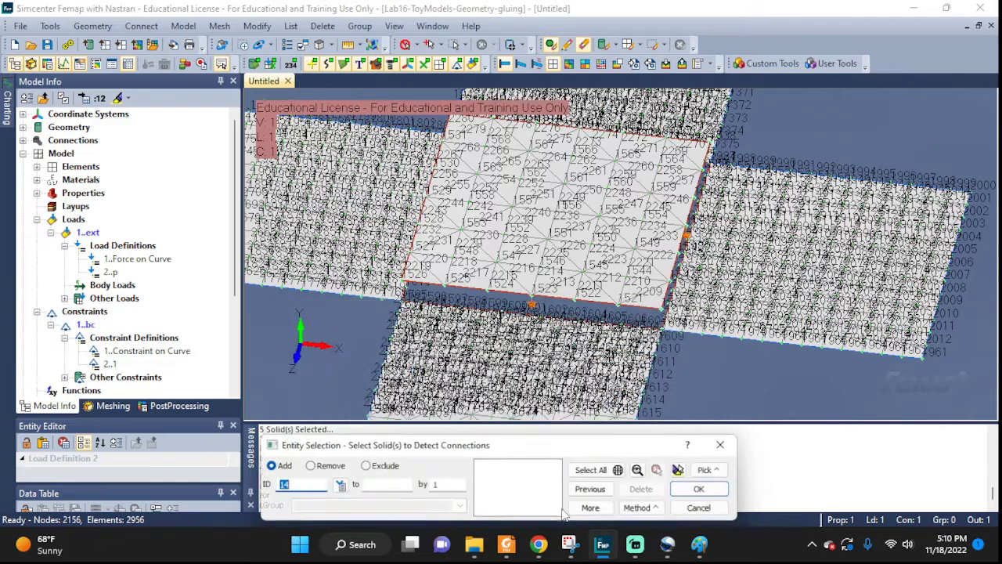
left_click(699, 506)
Inspect the glued edge connections bridging the gaps around central surface 11 from several angles.
scroll(520, 309, "up", 5)
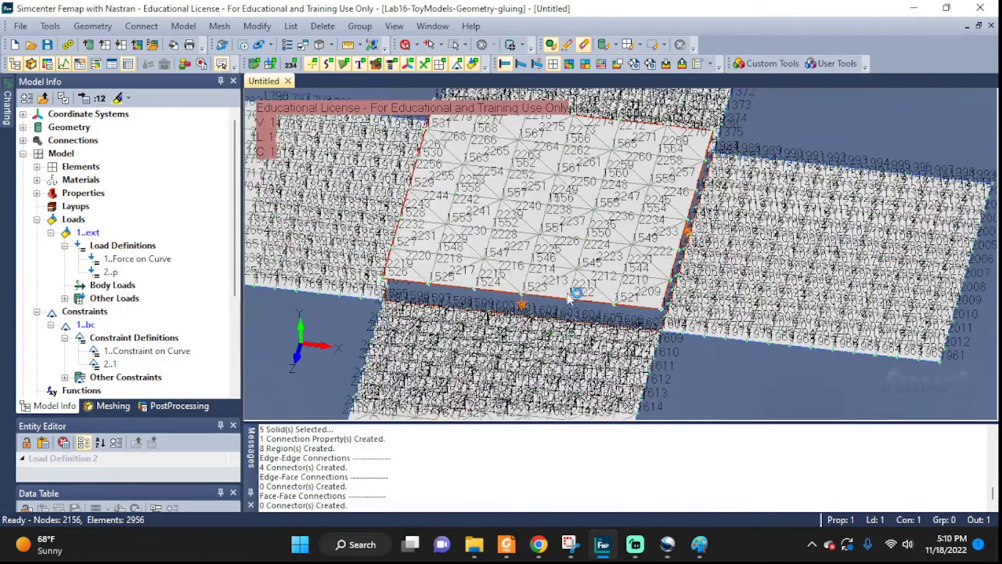
scroll(525, 314, "up", 3)
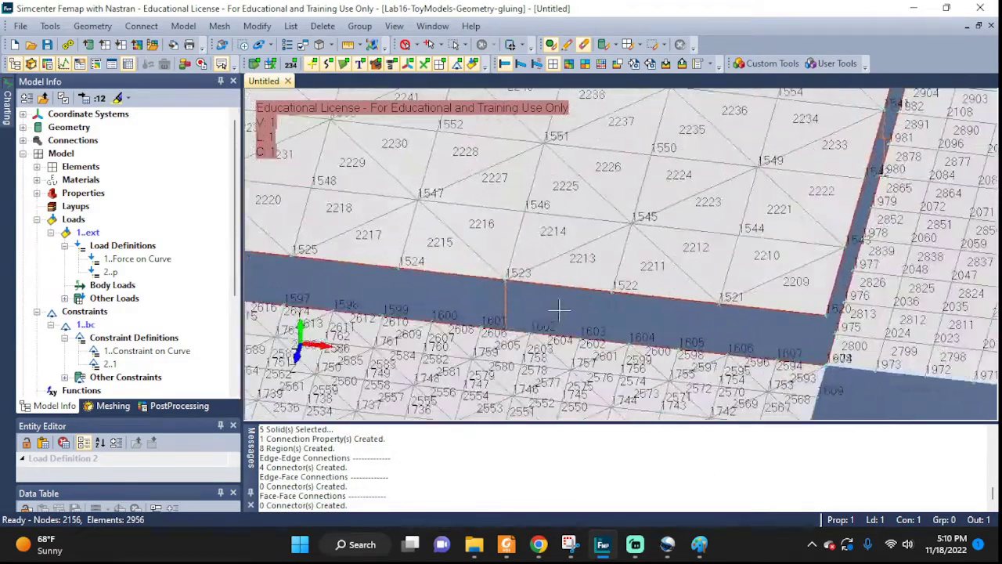
scroll(570, 299, "up", 3)
middle_click_drag(608, 305, 694, 320)
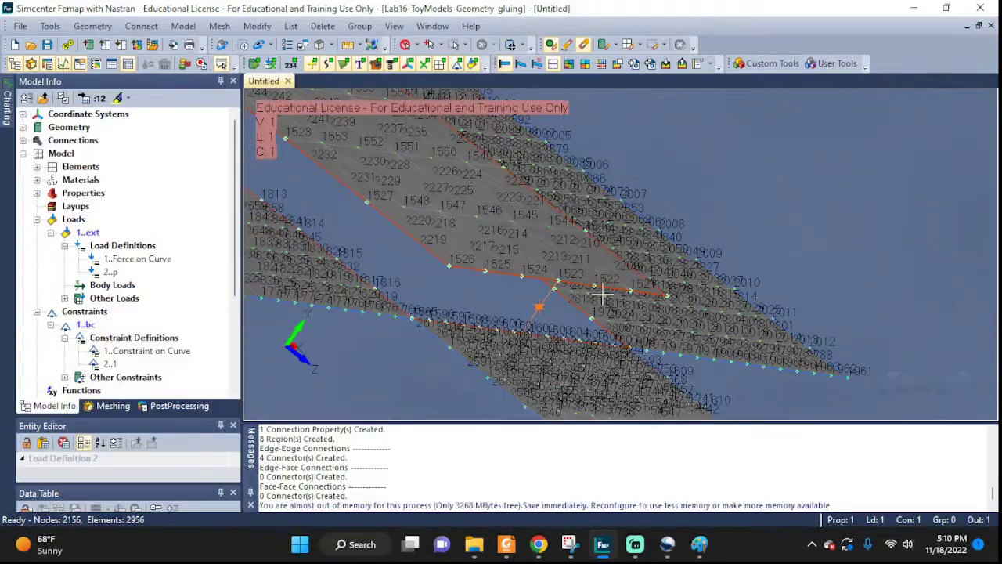
middle_click_drag(459, 252, 632, 328, "ctrl")
middle_click_drag(382, 191, 482, 251, "ctrl")
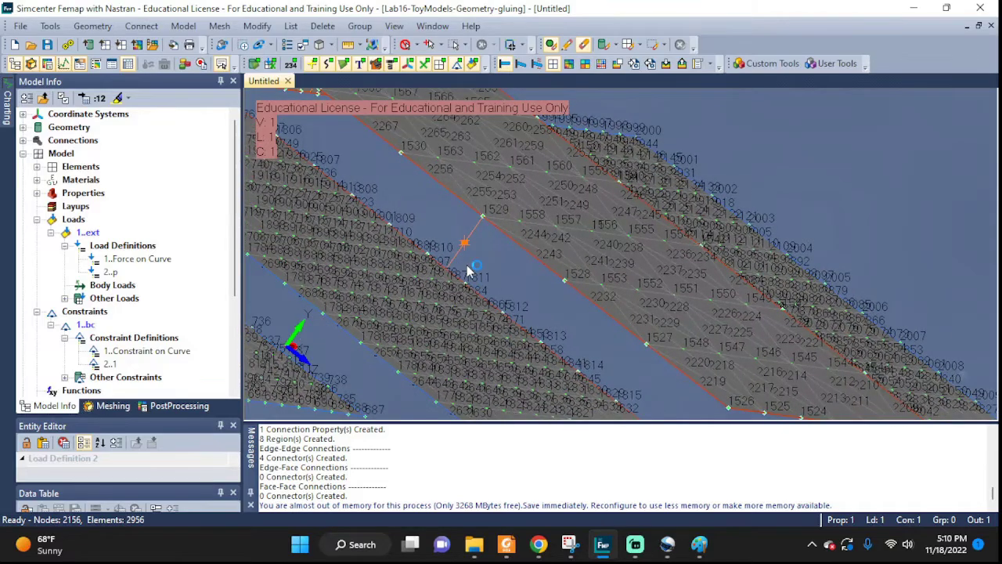
scroll(478, 264, "down", 7)
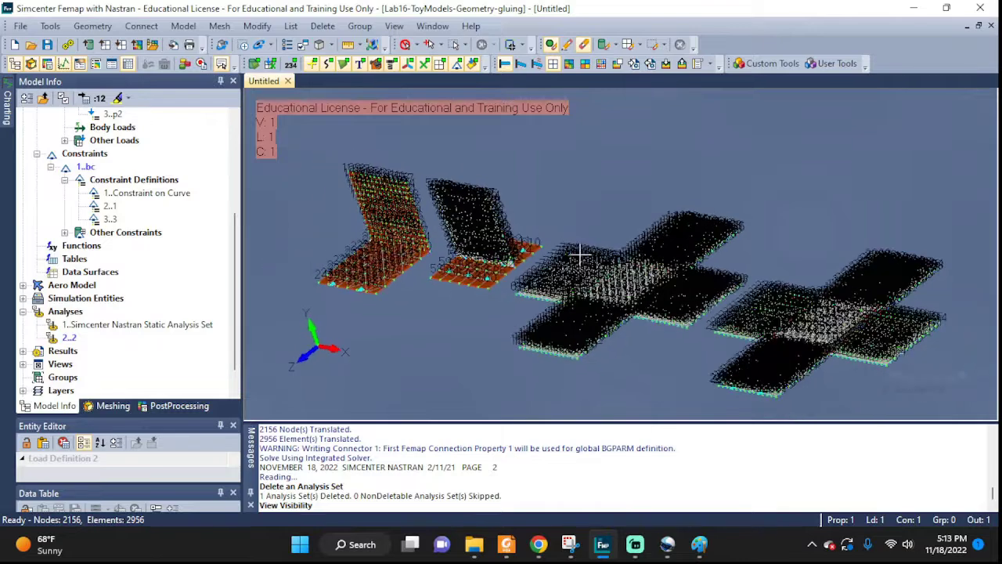
Review all the toy models together, and examine the mismatched nodes where the tri-meshed upright plate meets the quad-meshed base.
mouse_move(580, 254)
middle_mouse_down()
mouse_move(590, 247)
mouse_move(571, 237)
middle_mouse_up()
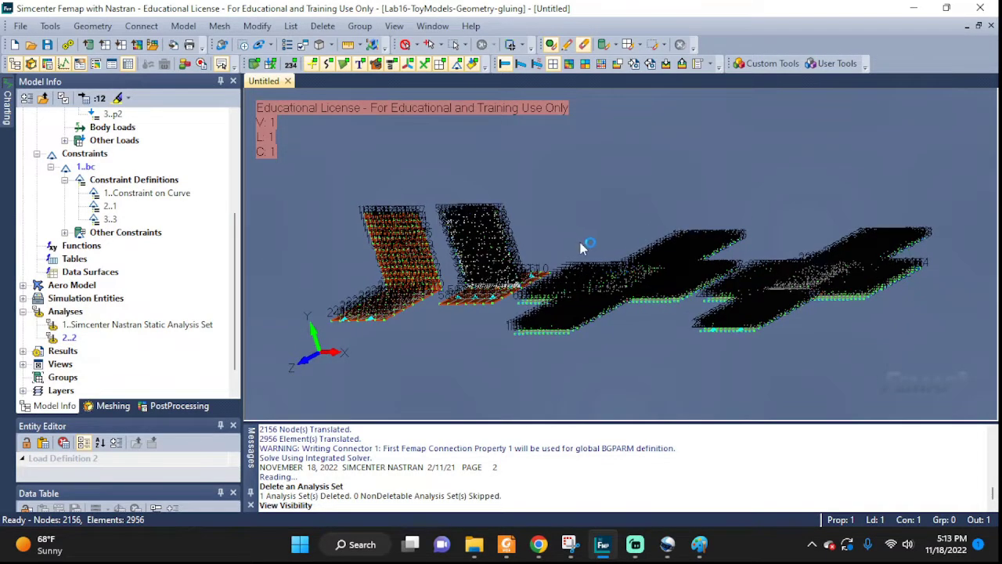
middle_click_drag(669, 301, 703, 330)
middle_click_drag(580, 266, 560, 255)
scroll(427, 222, "up", 6)
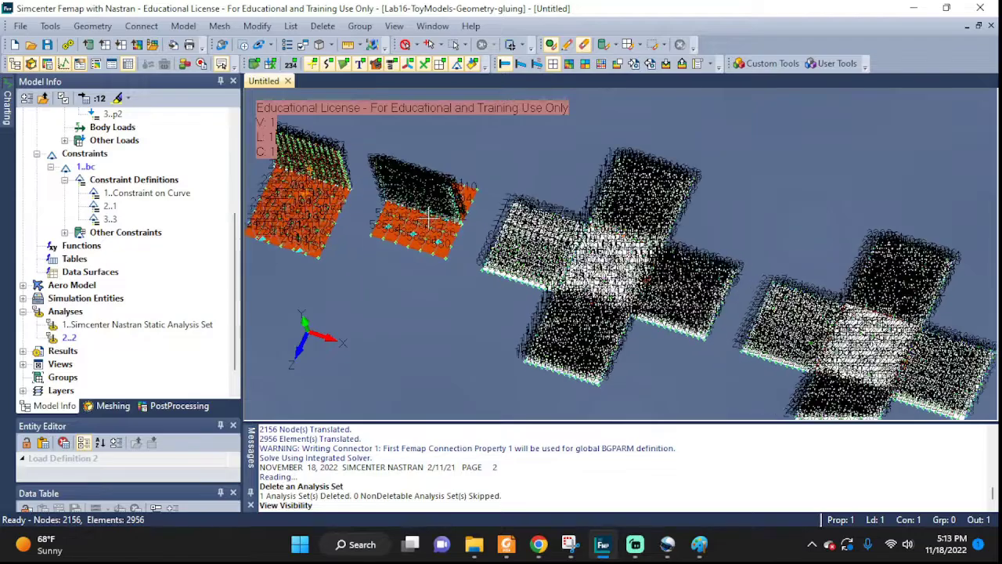
scroll(442, 224, "up", 8)
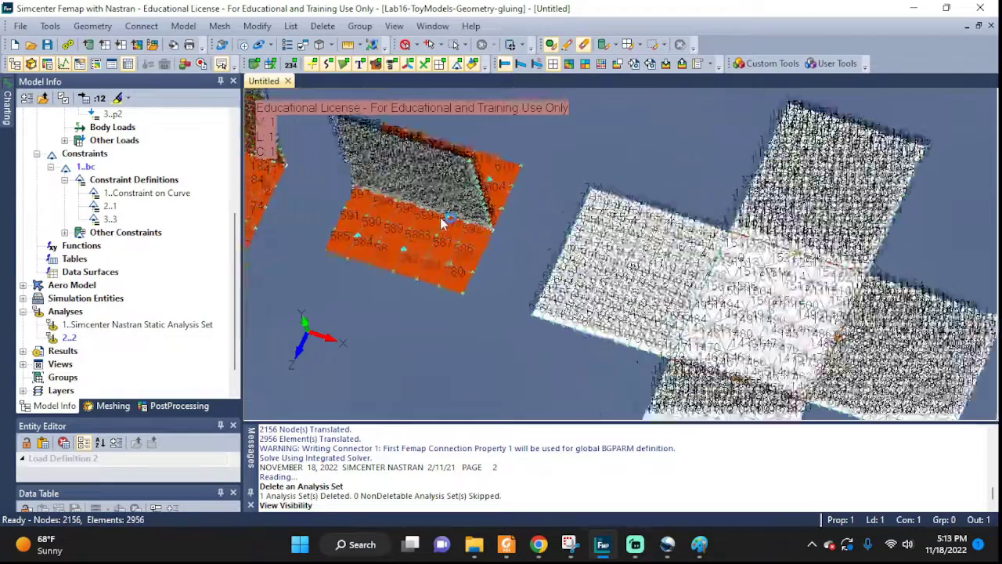
scroll(452, 221, "up", 8)
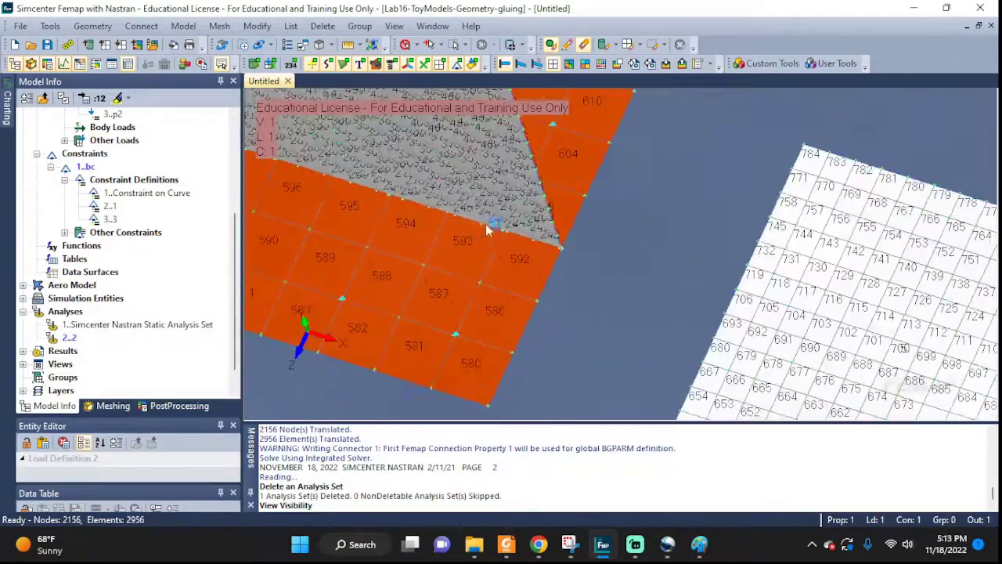
scroll(517, 233, "up", 5)
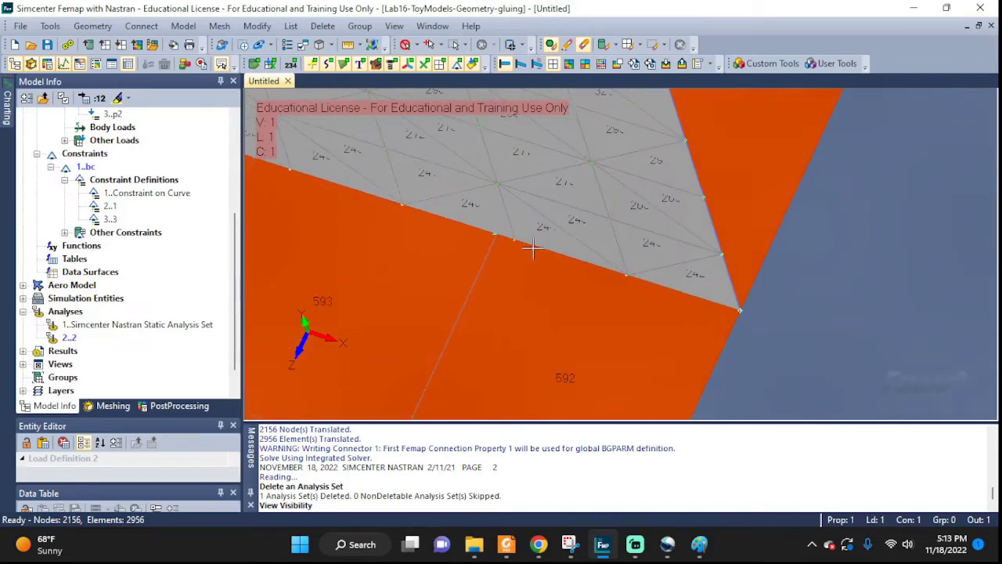